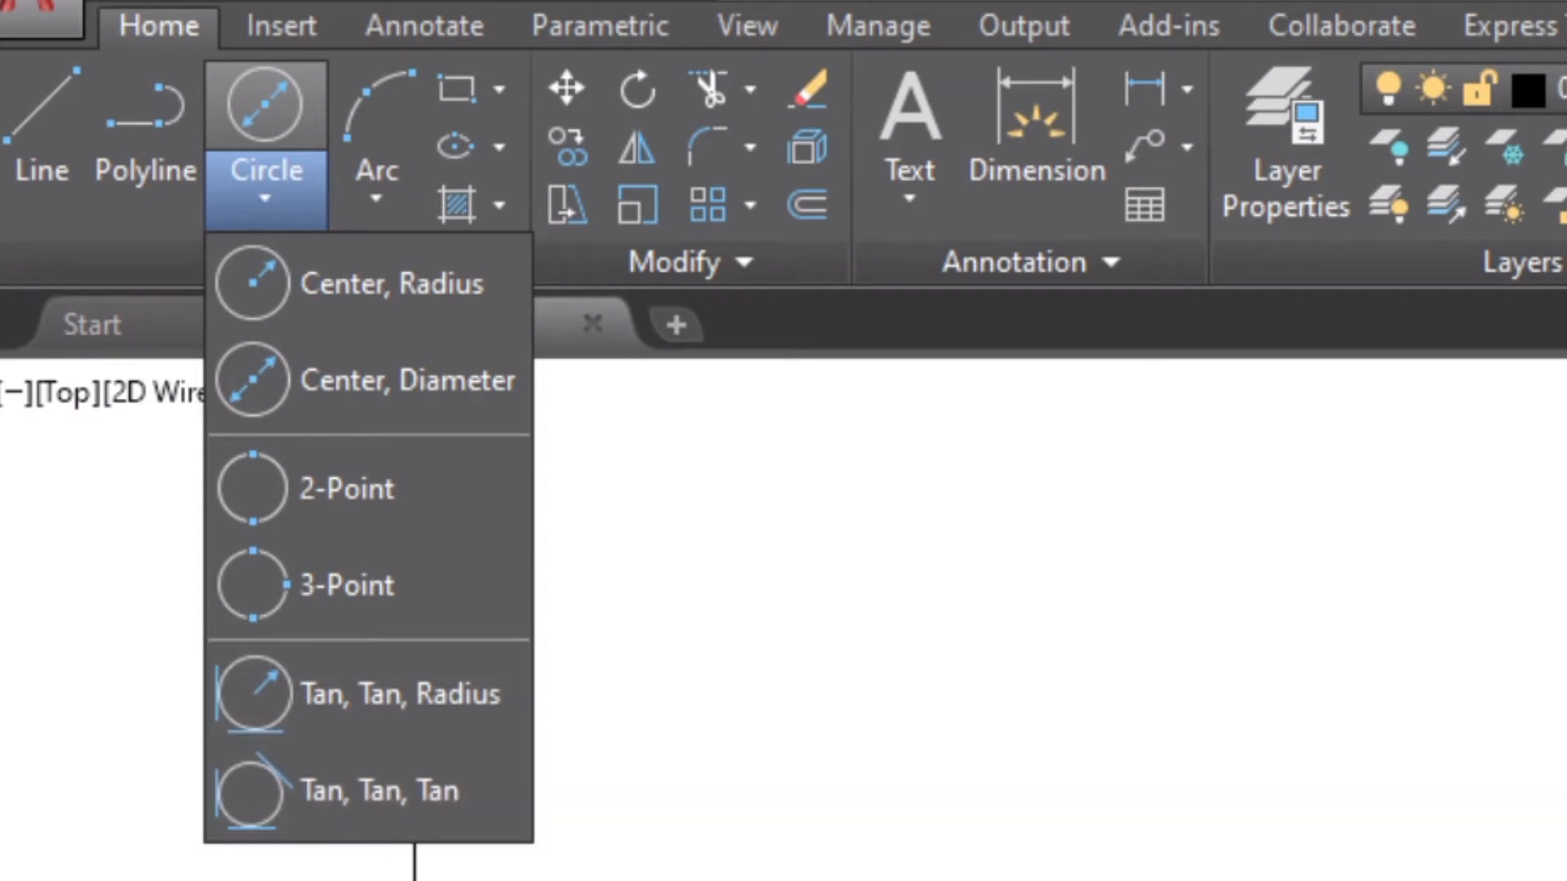
Switch to Snip & Sketch and mark the outer 4.0 diameter circle of the reference sketch with a pen arrow.
{"action": "key", "text": "alt+Tab"}
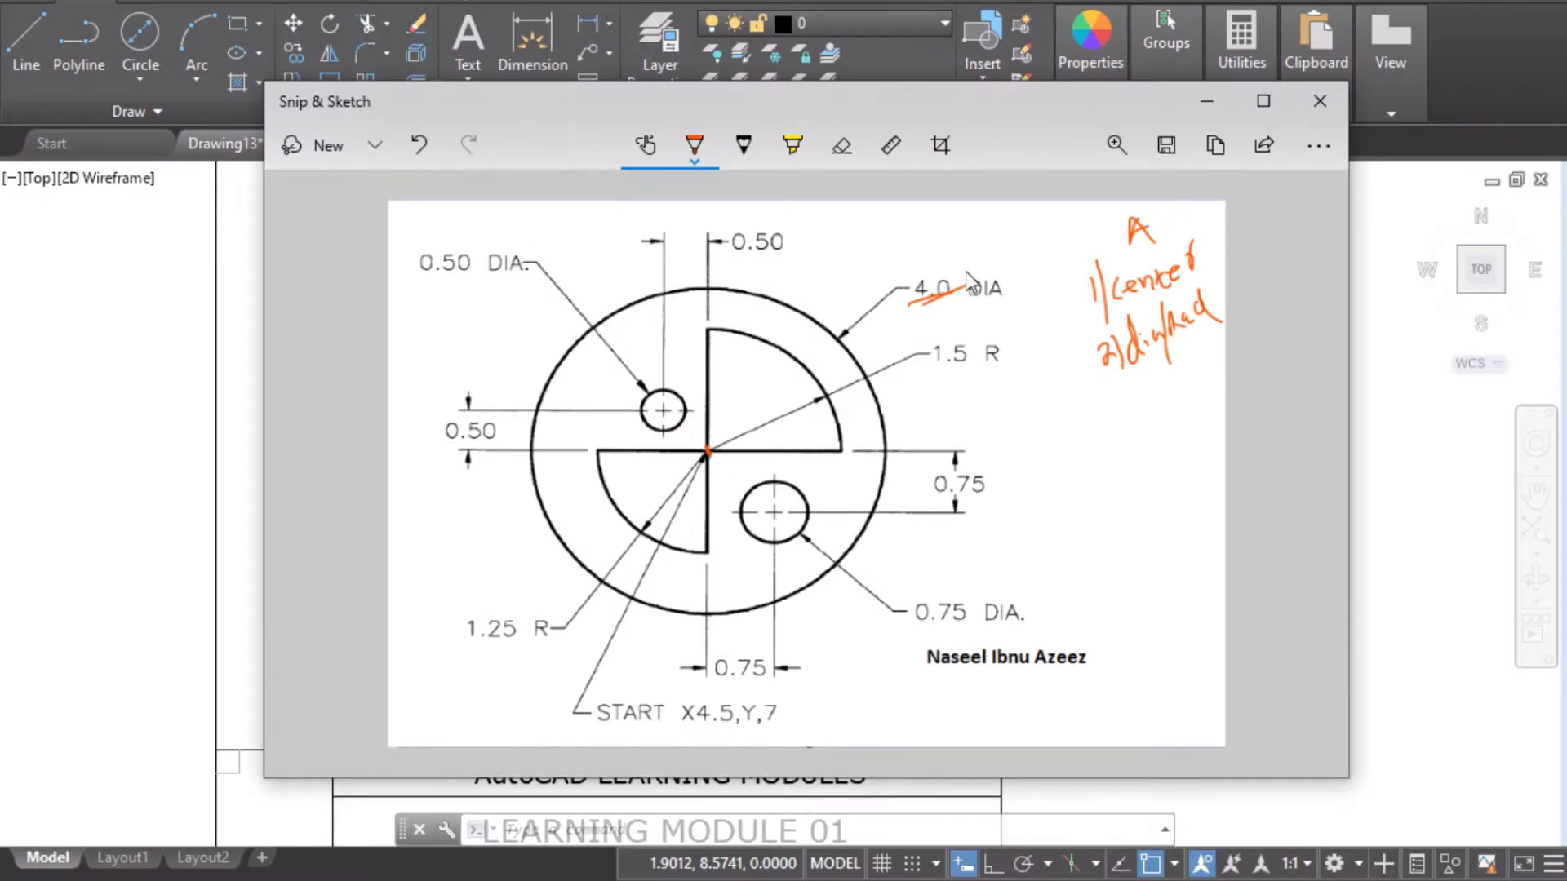
{"action": "mouse_move", "coordinate": [833, 279]}
{"action": "left_mouse_down"}
{"action": "mouse_move", "coordinate": [793, 313]}
{"action": "mouse_move", "coordinate": [834, 311]}
{"action": "left_mouse_up"}
{"action": "left_click", "coordinate": [1211, 105]}
In AutoCAD, draw a circle by centre and diameter, centred at 4.5,7 with a diameter of 4.
{"action": "left_click", "coordinate": [138, 78]}
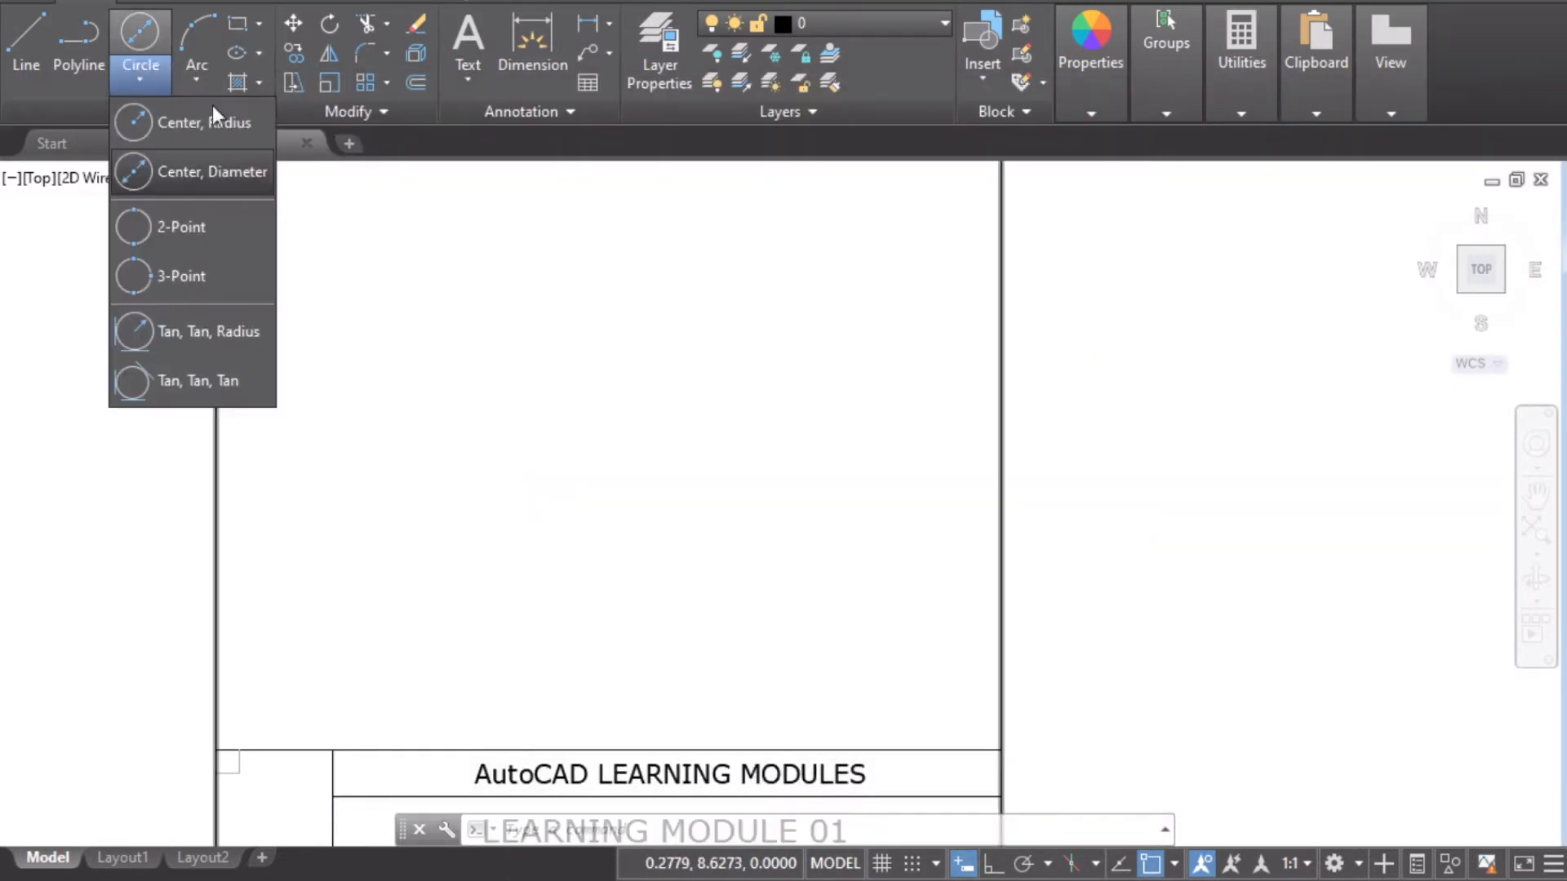
{"action": "left_click", "coordinate": [208, 172]}
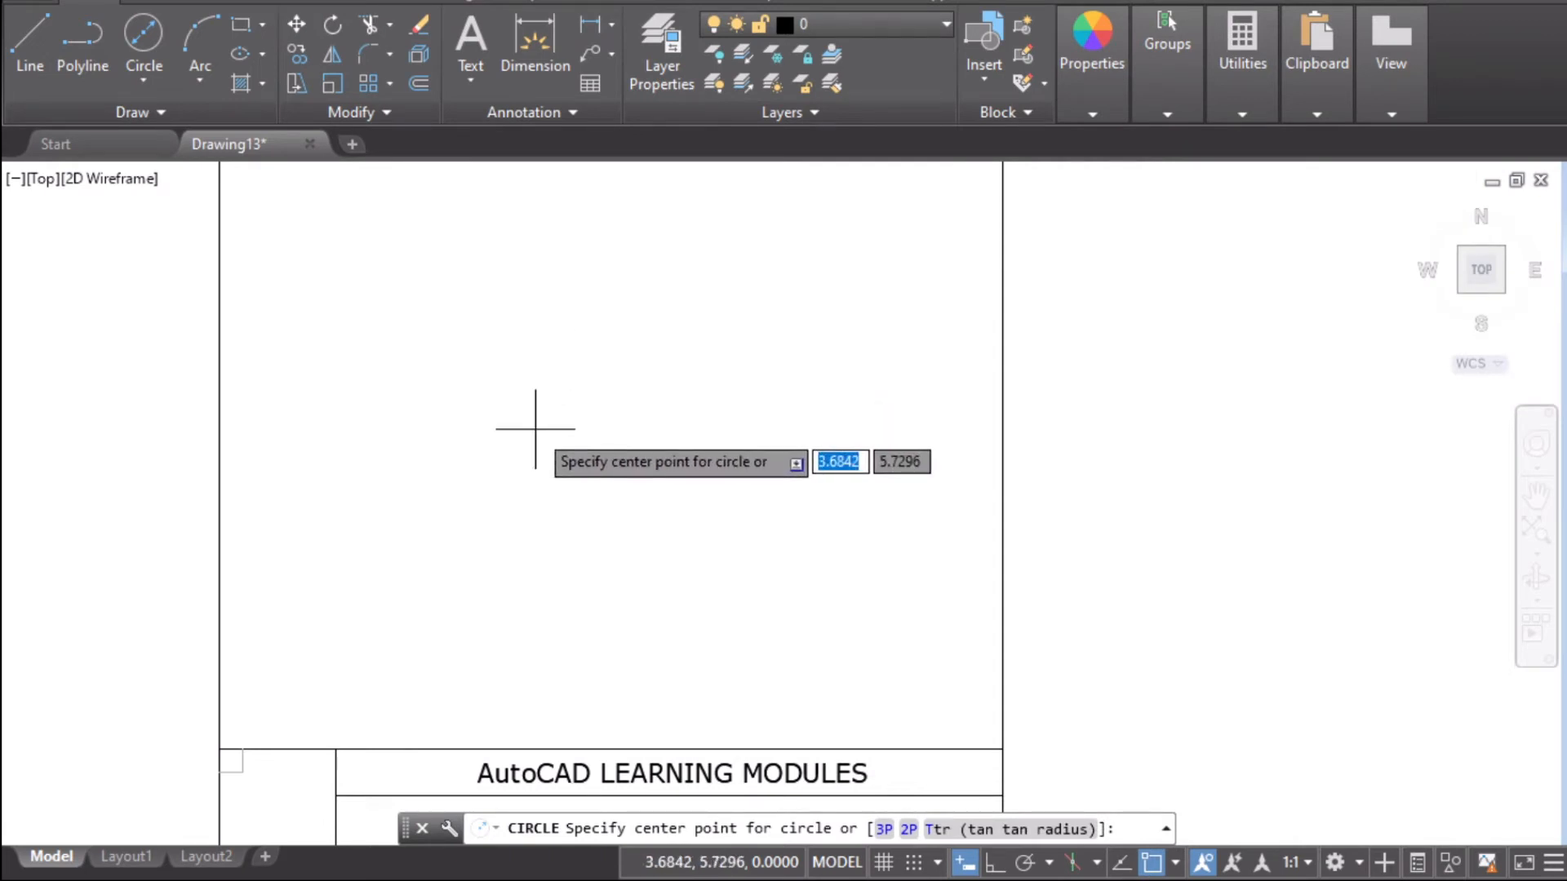
{"action": "key", "text": "alt+Tab"}
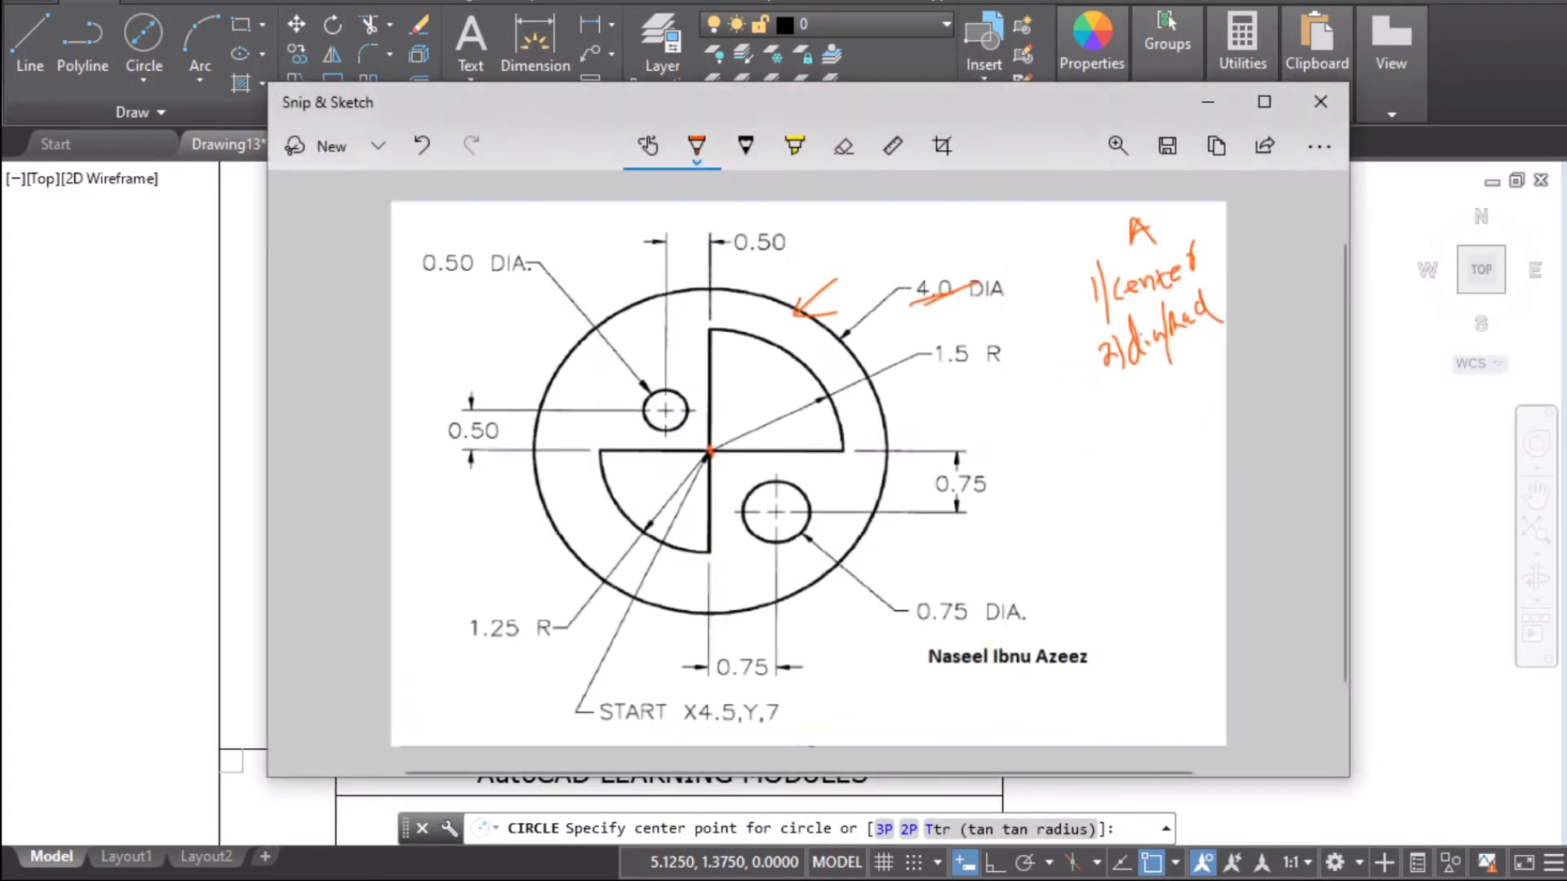
{"action": "key", "text": "alt+Tab"}
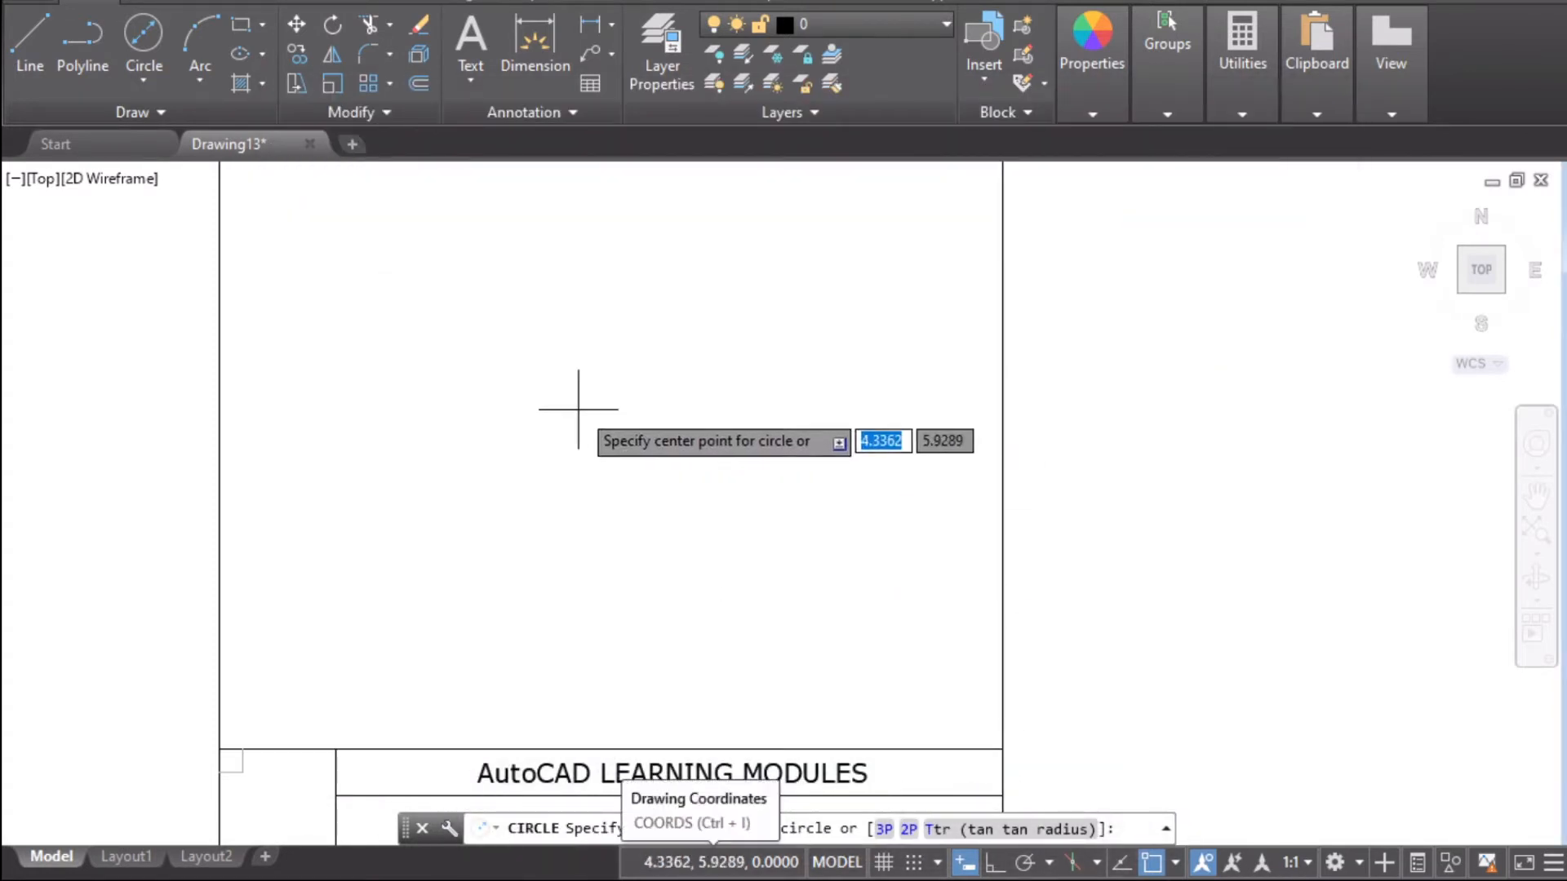
{"action": "type", "text": "4.5"}
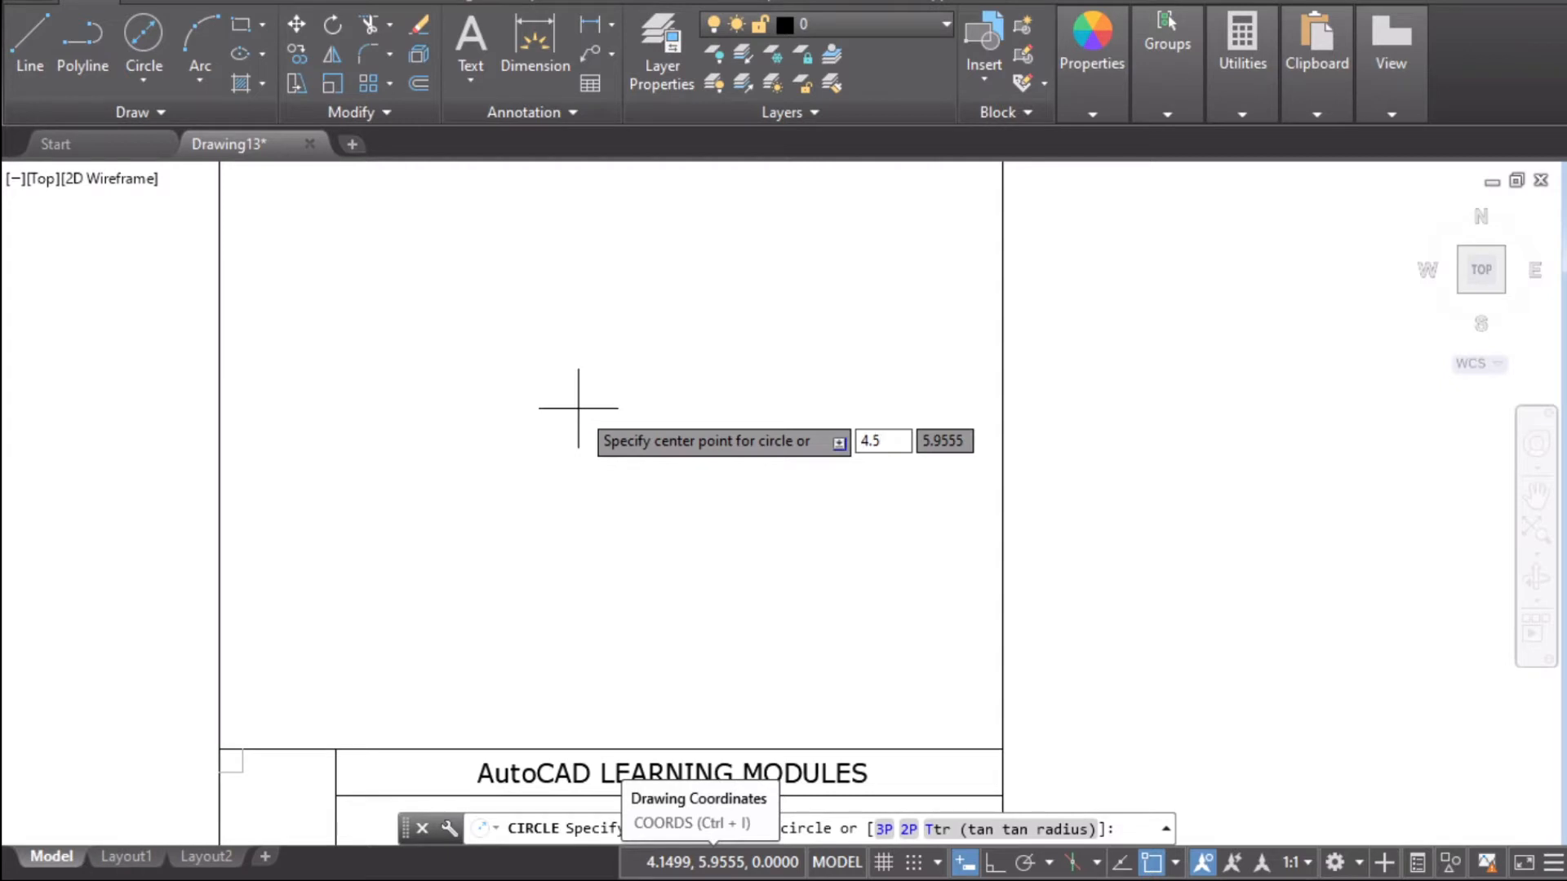
{"action": "key", "text": "Tab"}
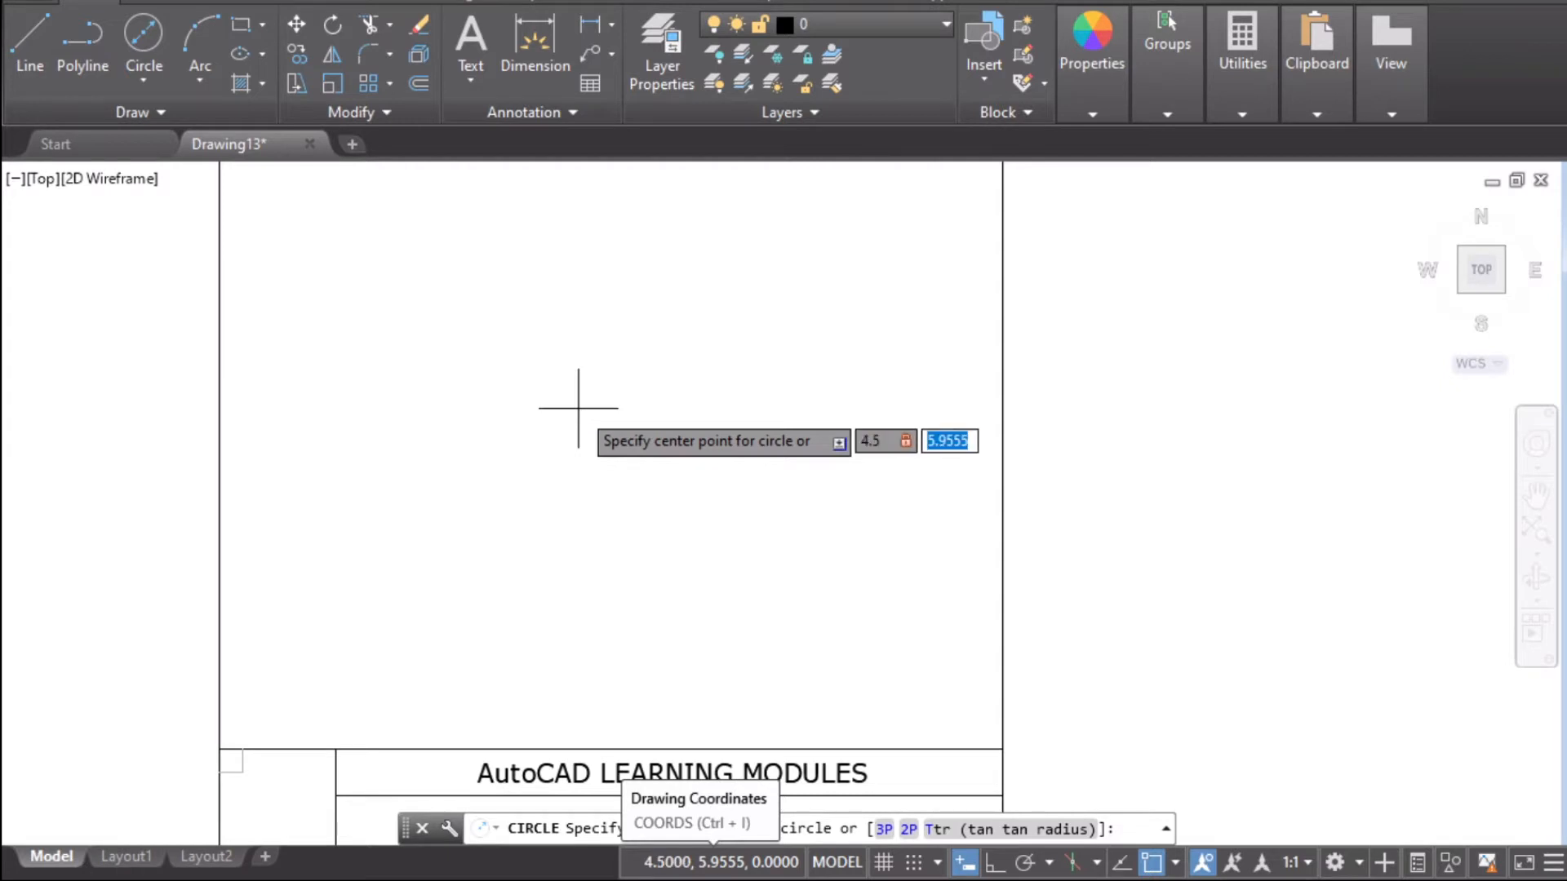
{"action": "type", "text": "7"}
{"action": "key", "text": "Return"}
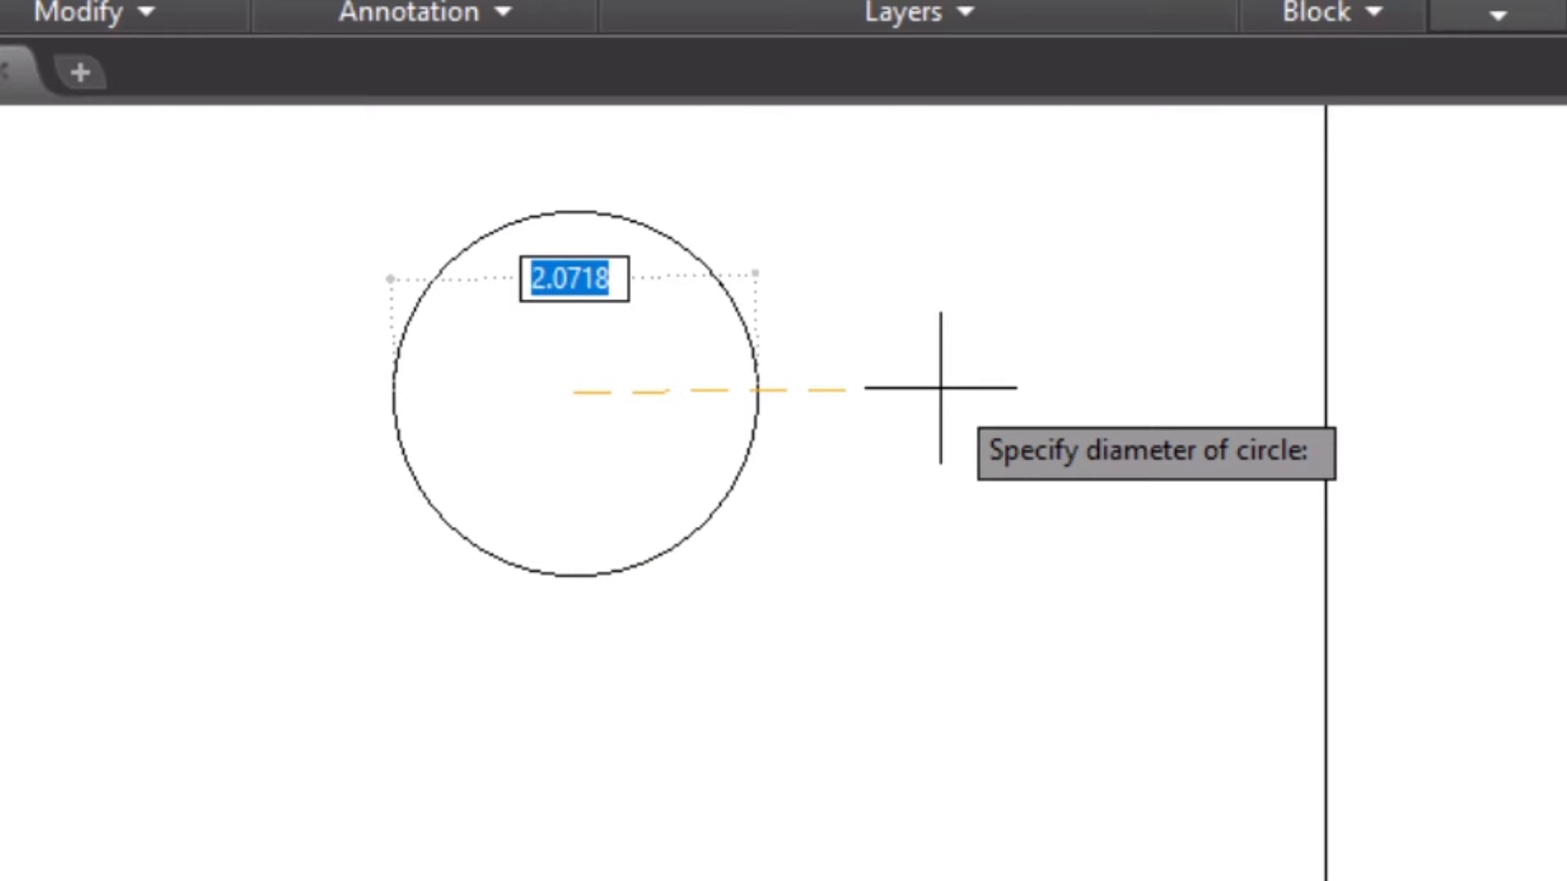
{"action": "type", "text": "4"}
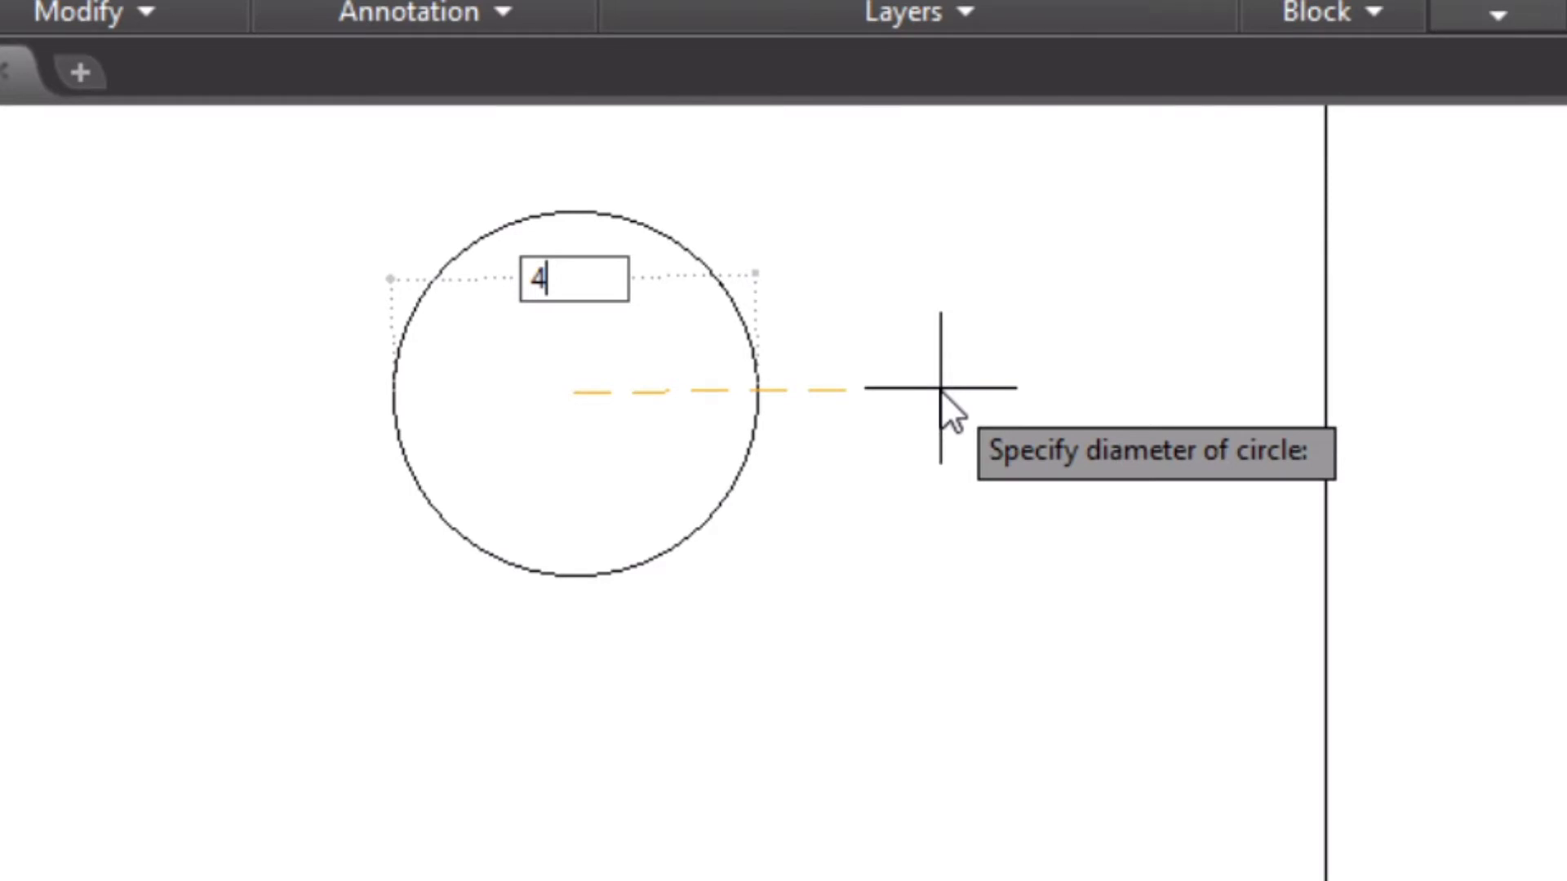
{"action": "key", "text": "Return"}
{"action": "scroll", "coordinate": [940, 389], "scroll_direction": "down", "scroll_amount": 3}
{"action": "middle_click_drag", "start_coordinate": [710, 346], "coordinate": [495, 485]}
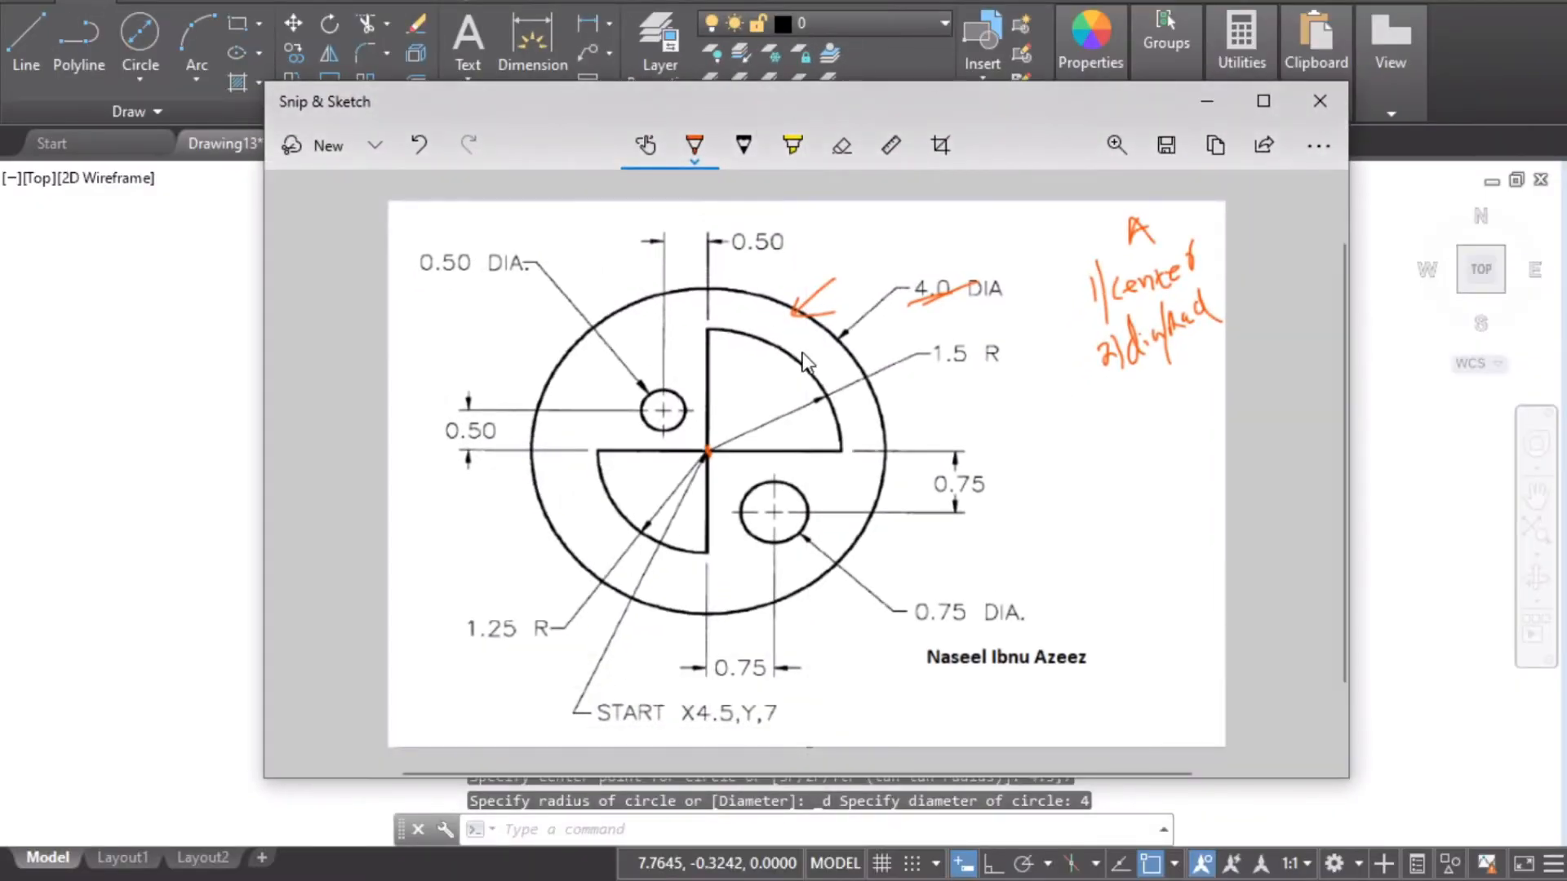
In Snip & Sketch, mark the upper-right quarter arc with a pen arrow and underline its 1.5 R label.
{"action": "left_click_drag", "start_coordinate": [820, 357], "coordinate": [806, 369]}
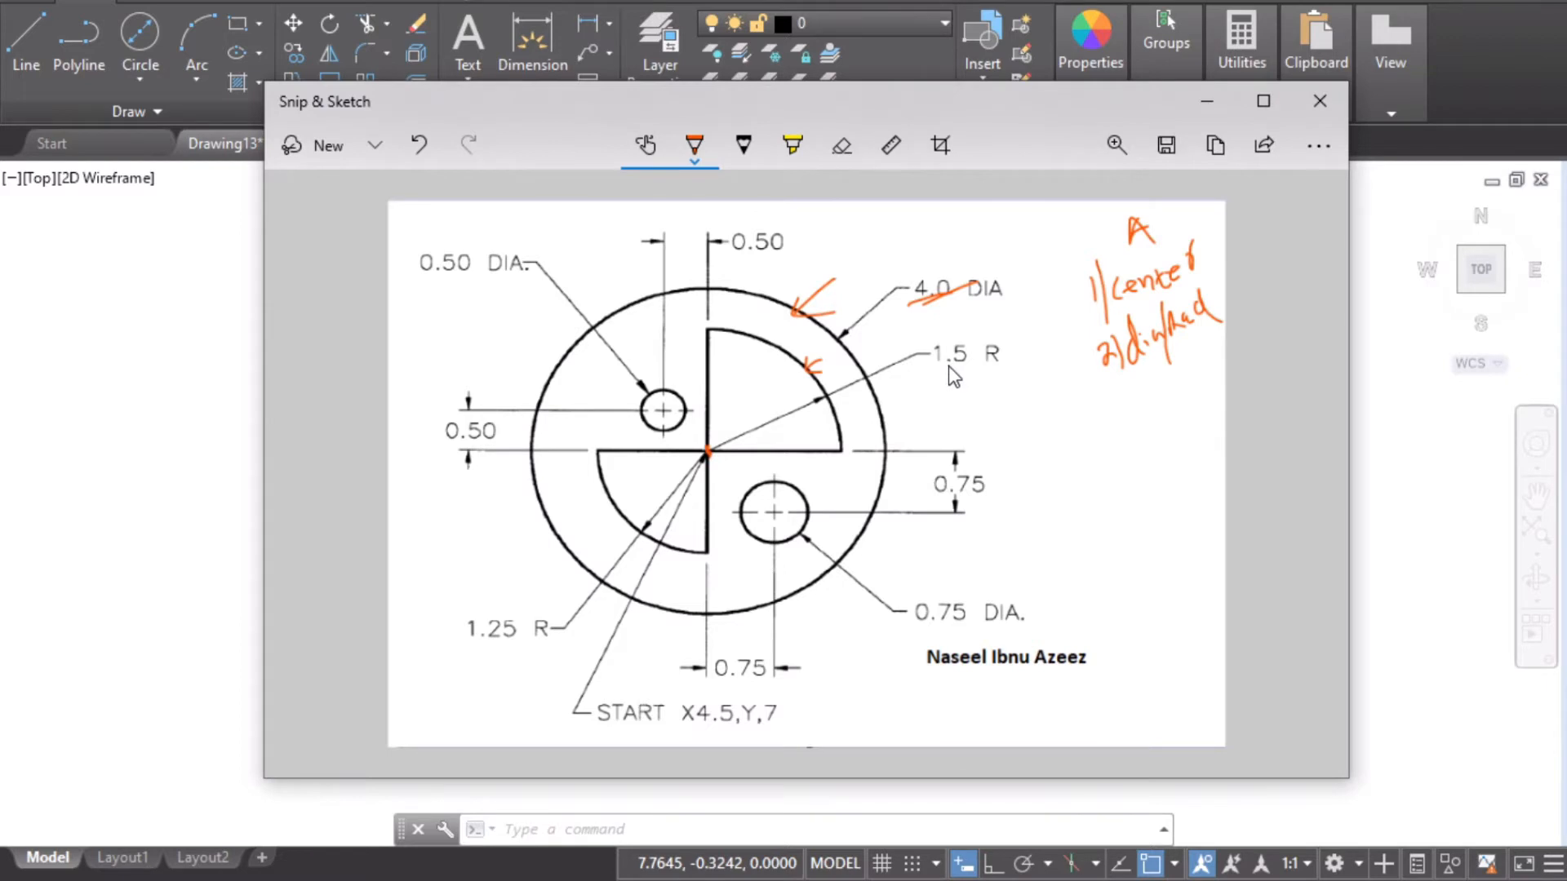
{"action": "left_click_drag", "start_coordinate": [986, 377], "coordinate": [952, 375]}
{"action": "left_click", "coordinate": [1191, 105]}
In AutoCAD, draw a circle of radius 1.5 by centre and radius, concentric with the large circle.
{"action": "left_click", "coordinate": [107, 7]}
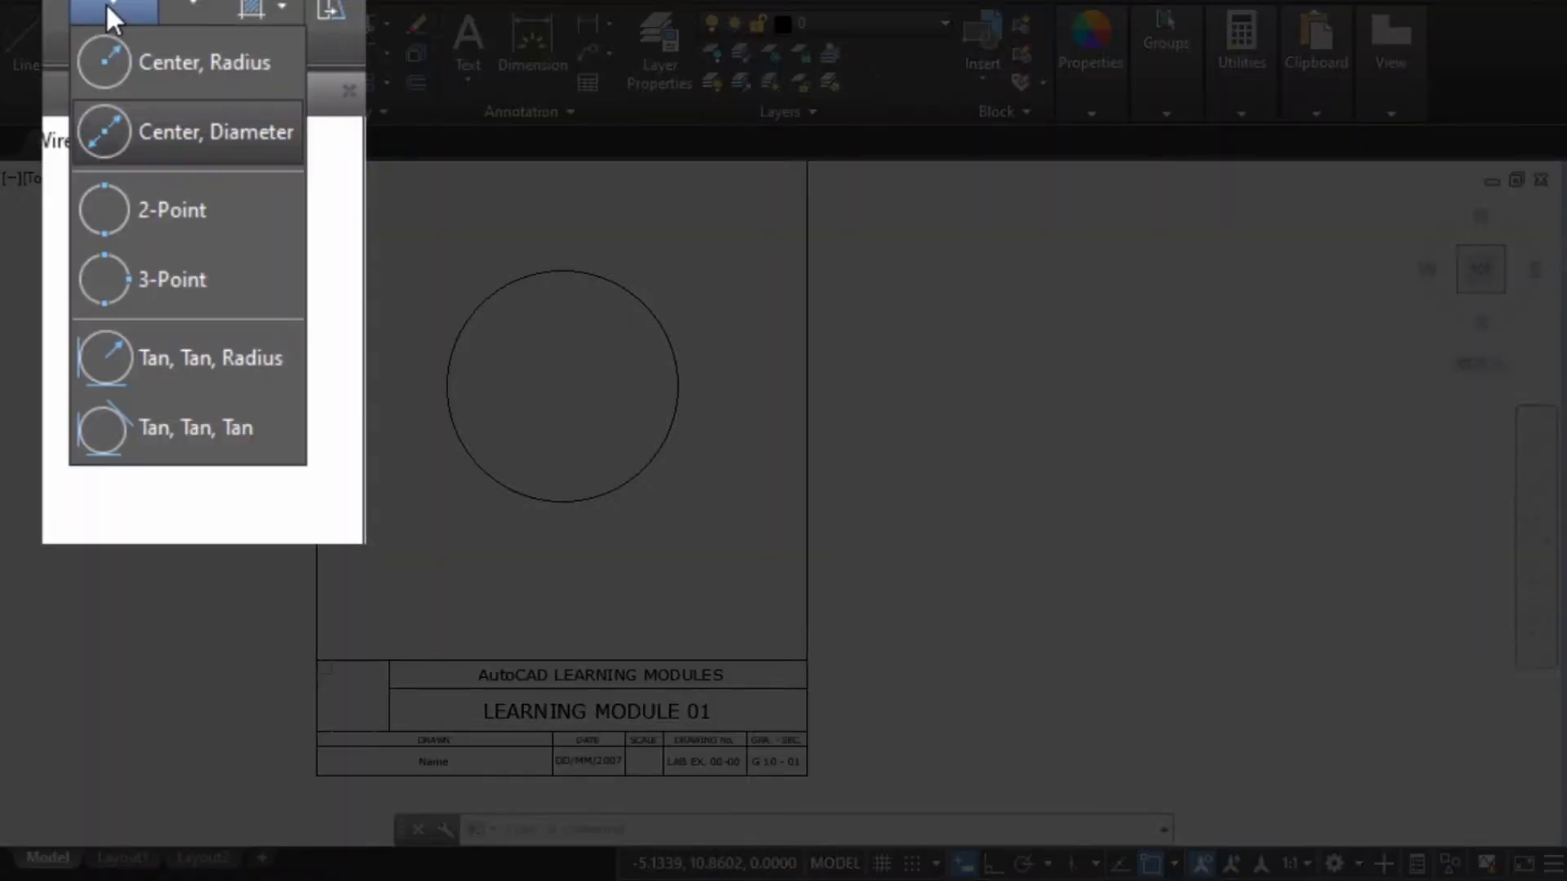
{"action": "left_click", "coordinate": [173, 73]}
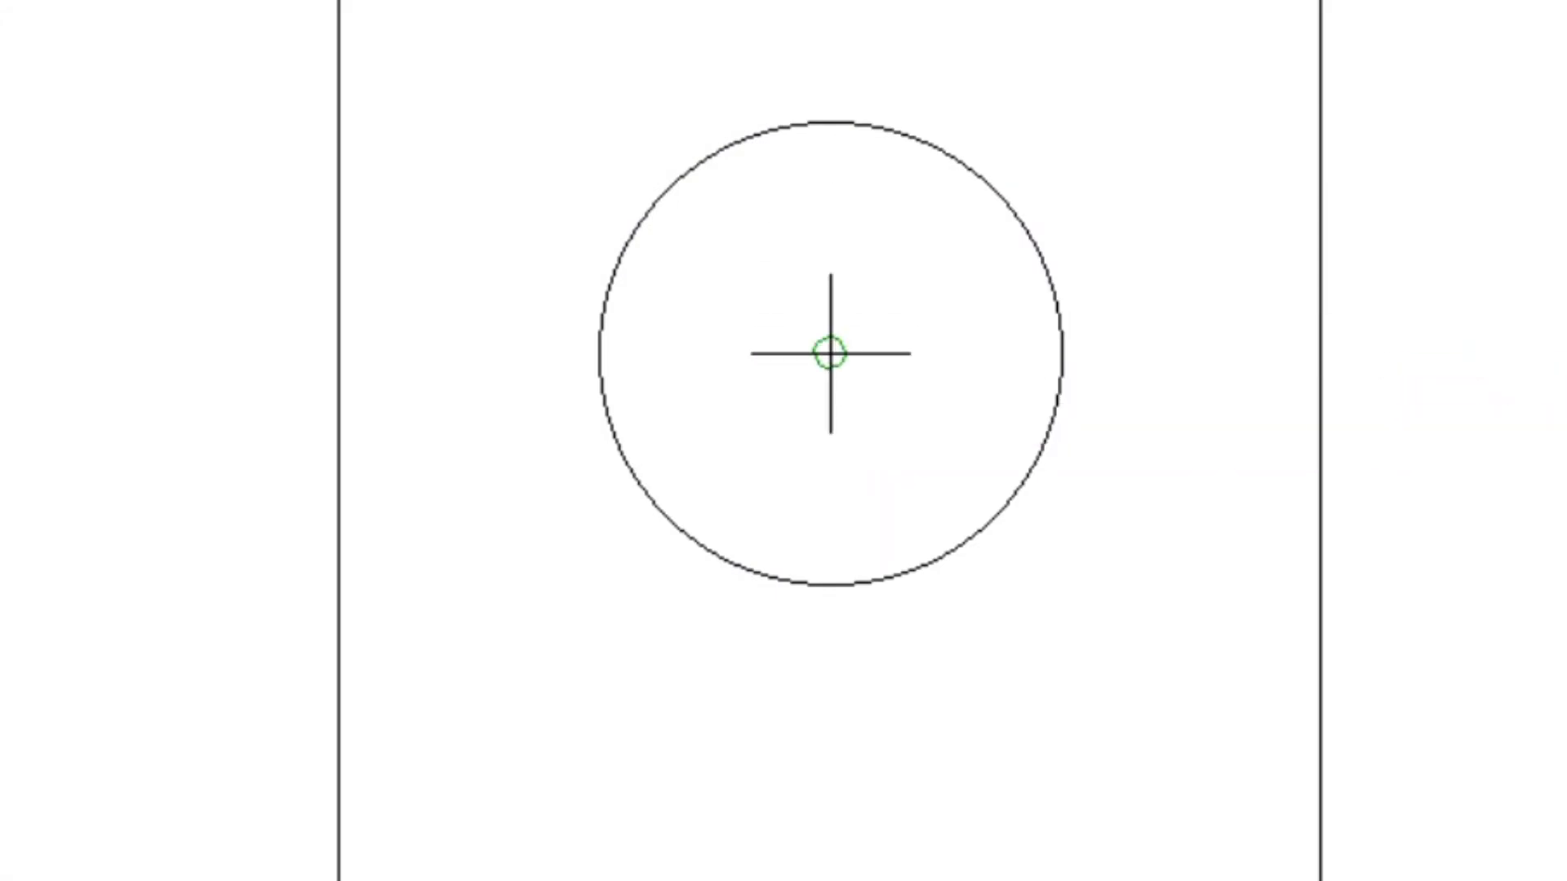
{"action": "left_click", "coordinate": [830, 353]}
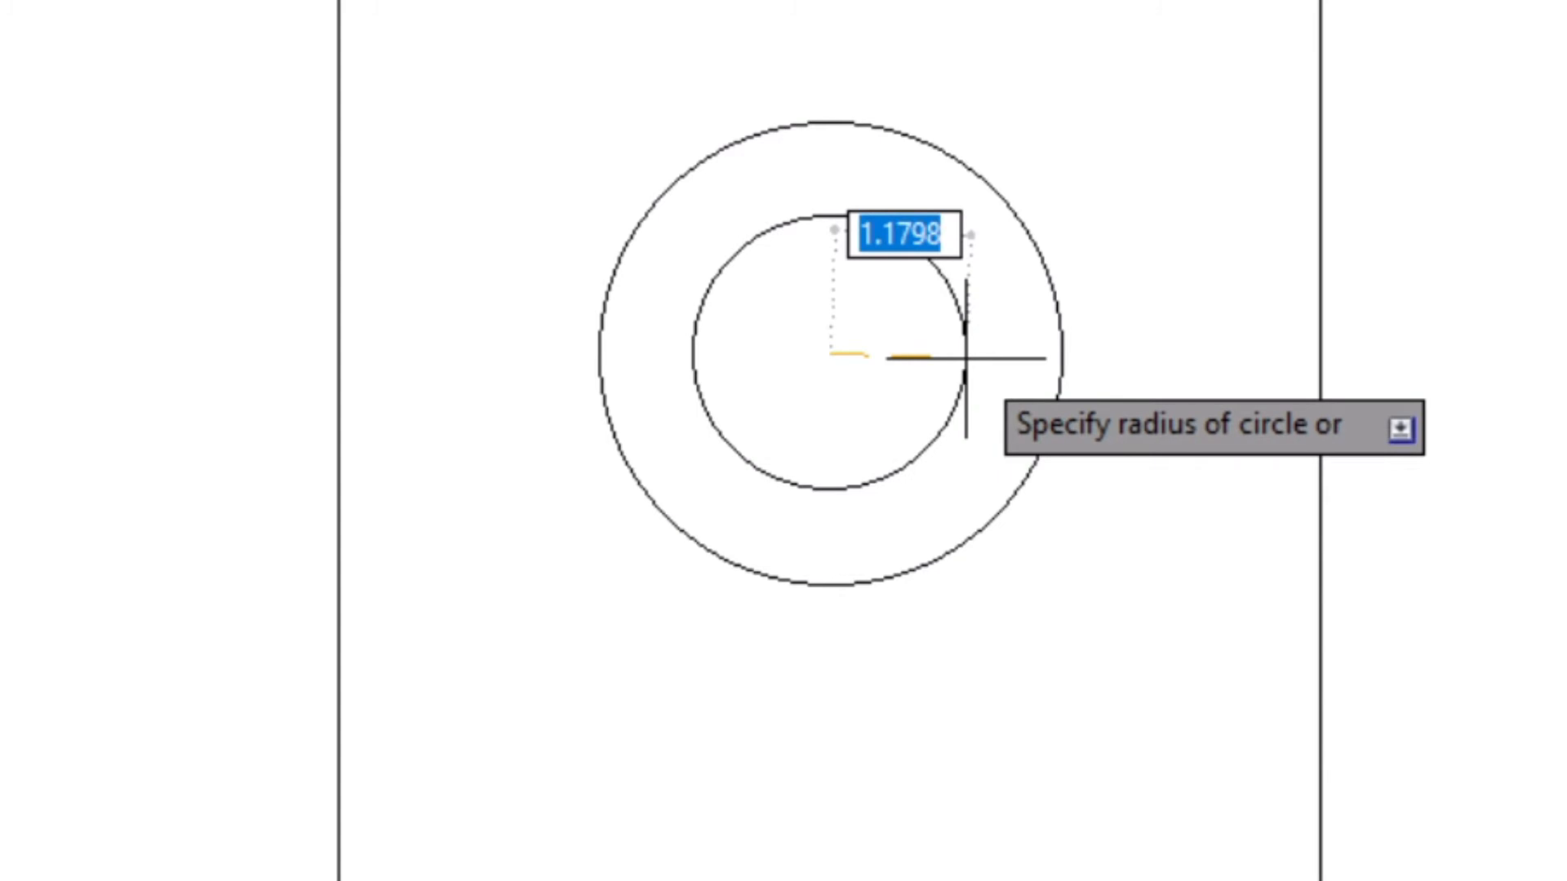
{"action": "type", "text": "1.5"}
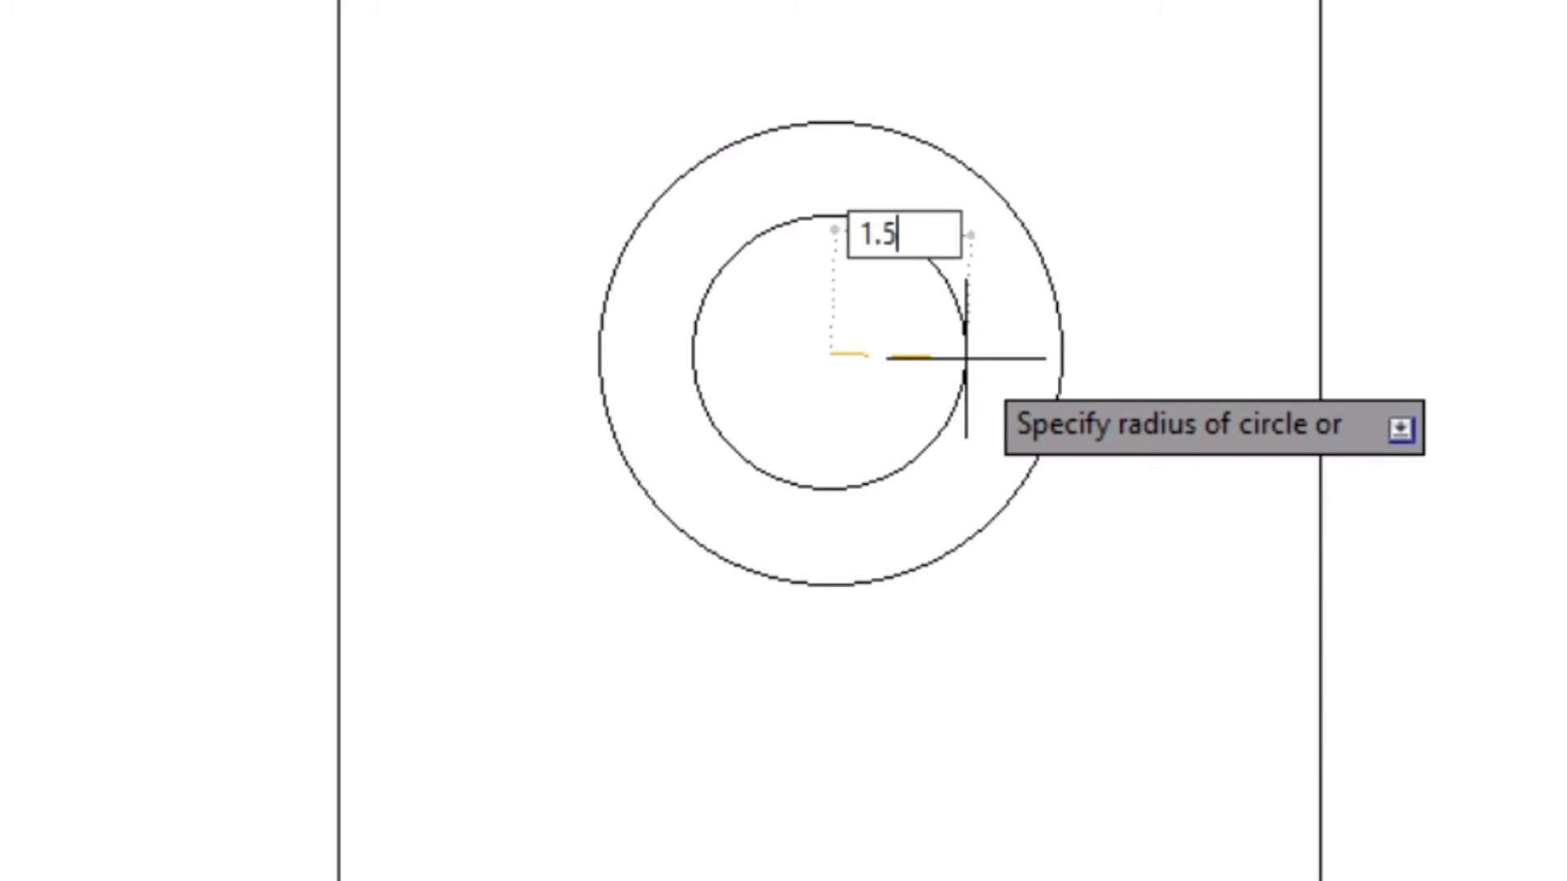
{"action": "key", "text": "Return"}
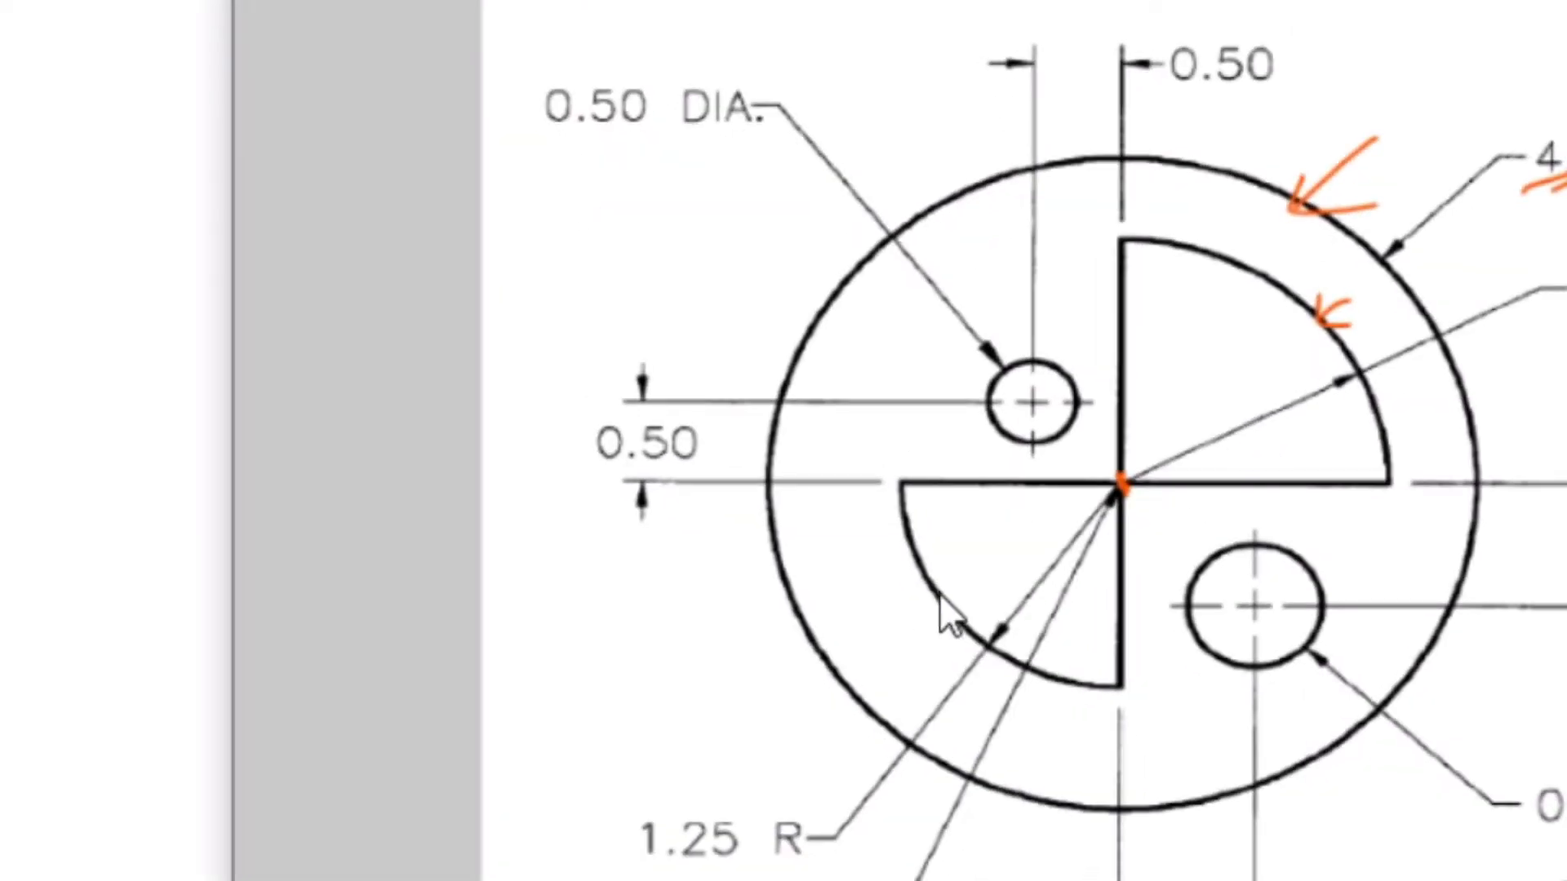
Mark the lower-left 1.25 R arc in the reference sketch and draw a concentric circle of radius 1.25 in AutoCAD.
{"action": "left_click_drag", "start_coordinate": [930, 593], "coordinate": [826, 627]}
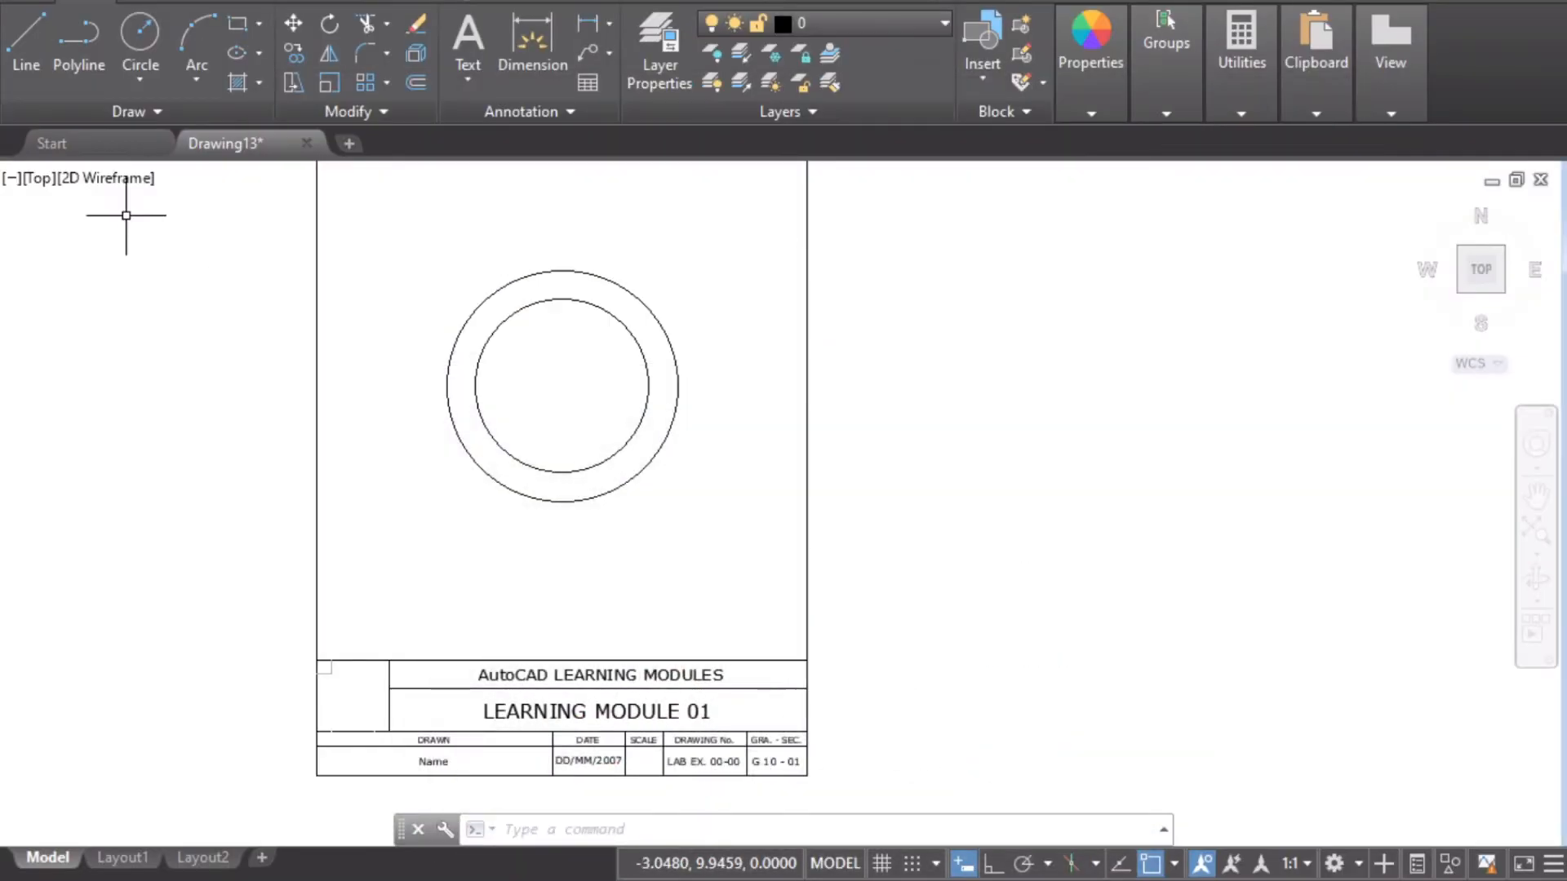
{"action": "left_click", "coordinate": [127, 31]}
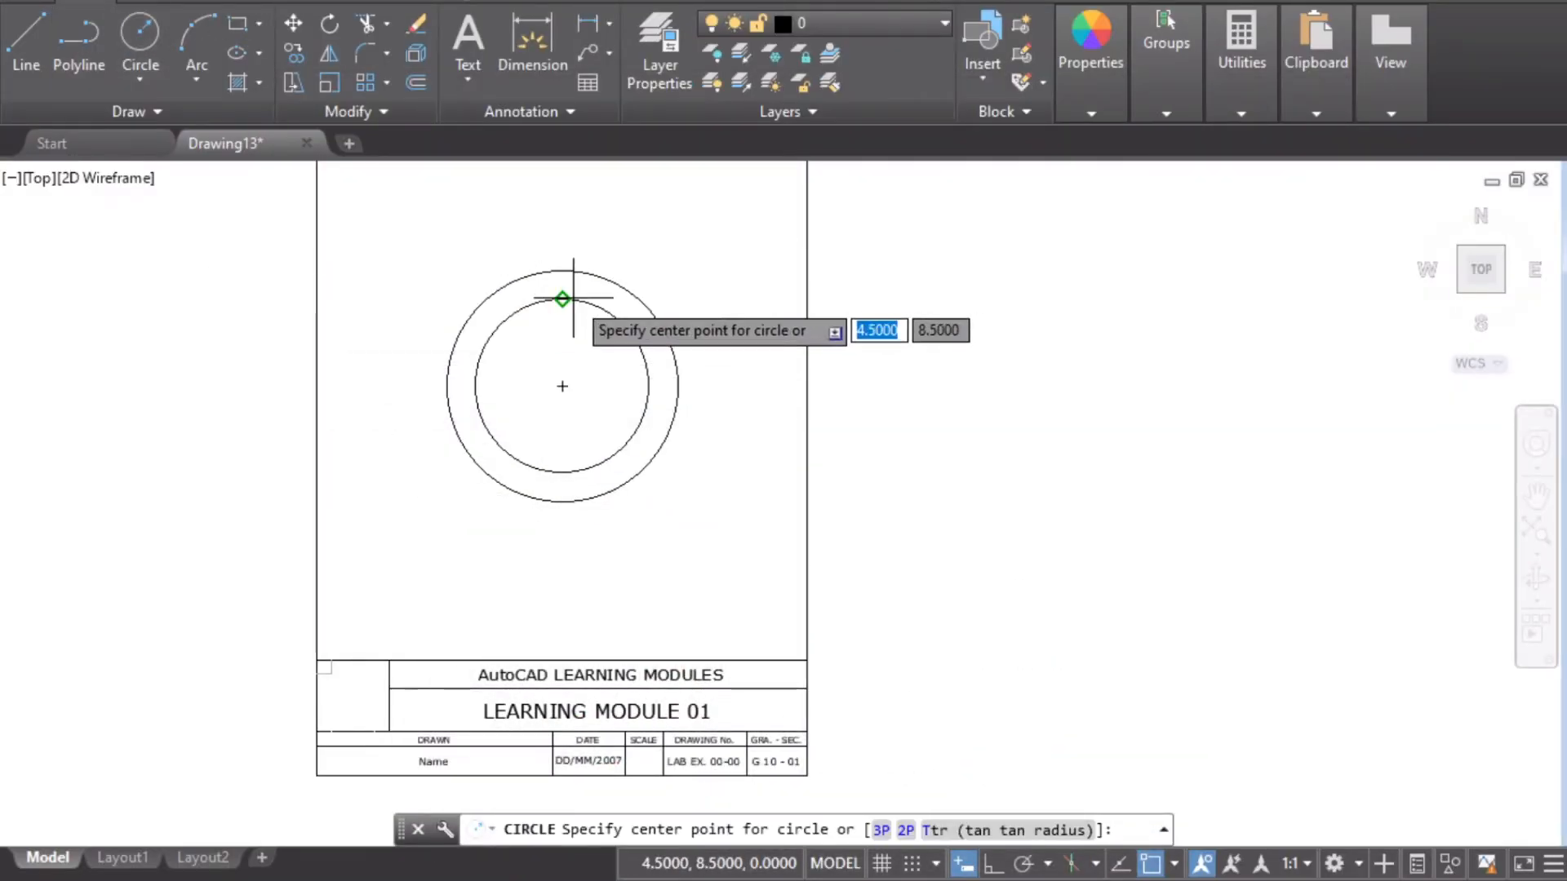
{"action": "left_click", "coordinate": [560, 385]}
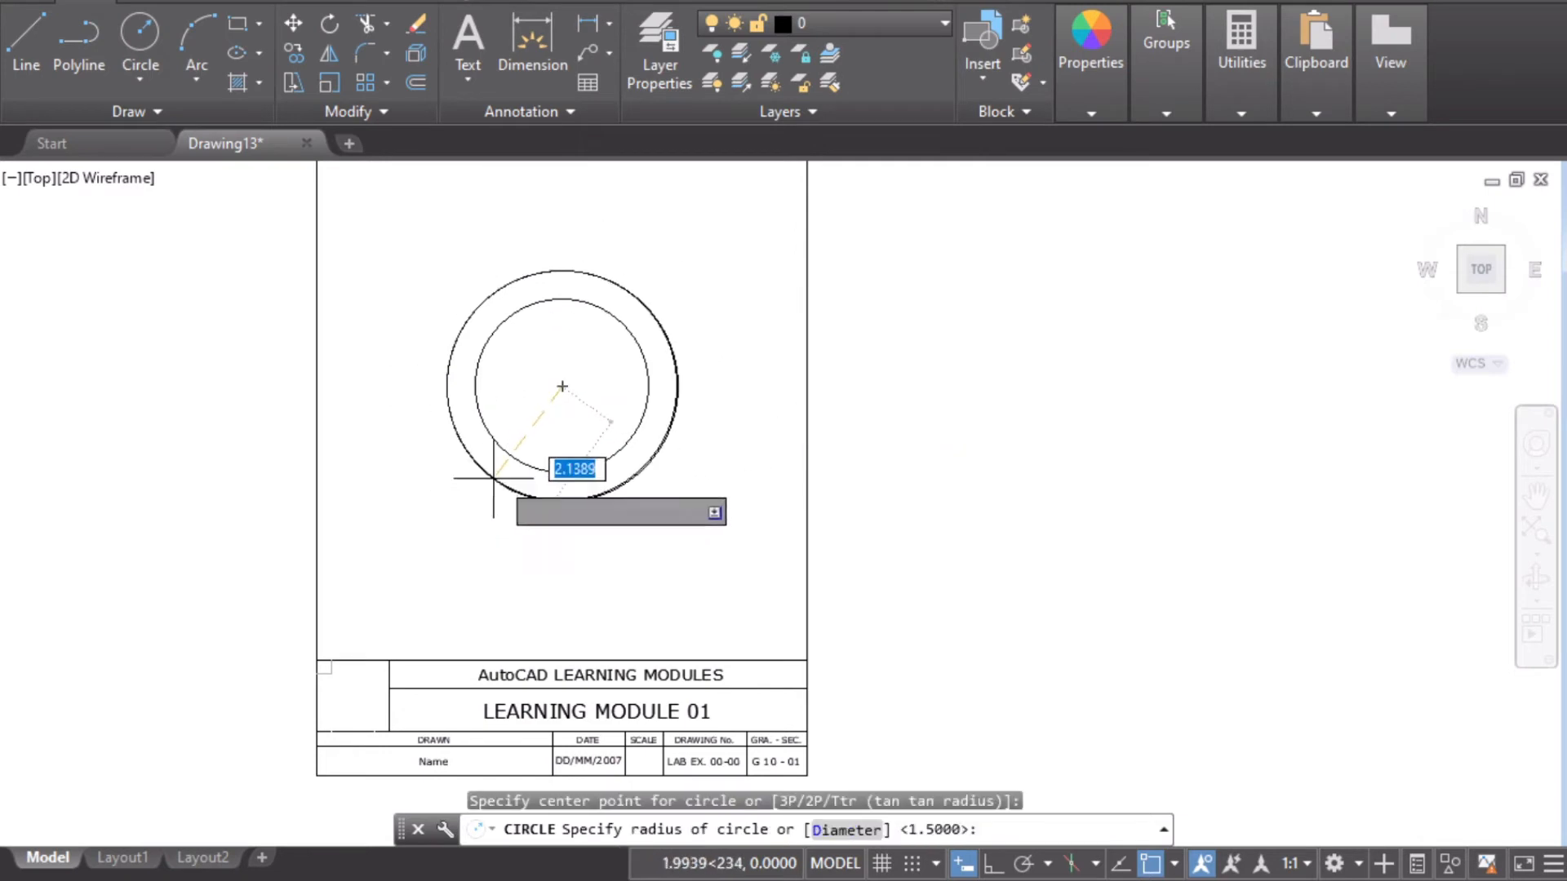
{"action": "type", "text": "1.25"}
{"action": "key", "text": "Return"}
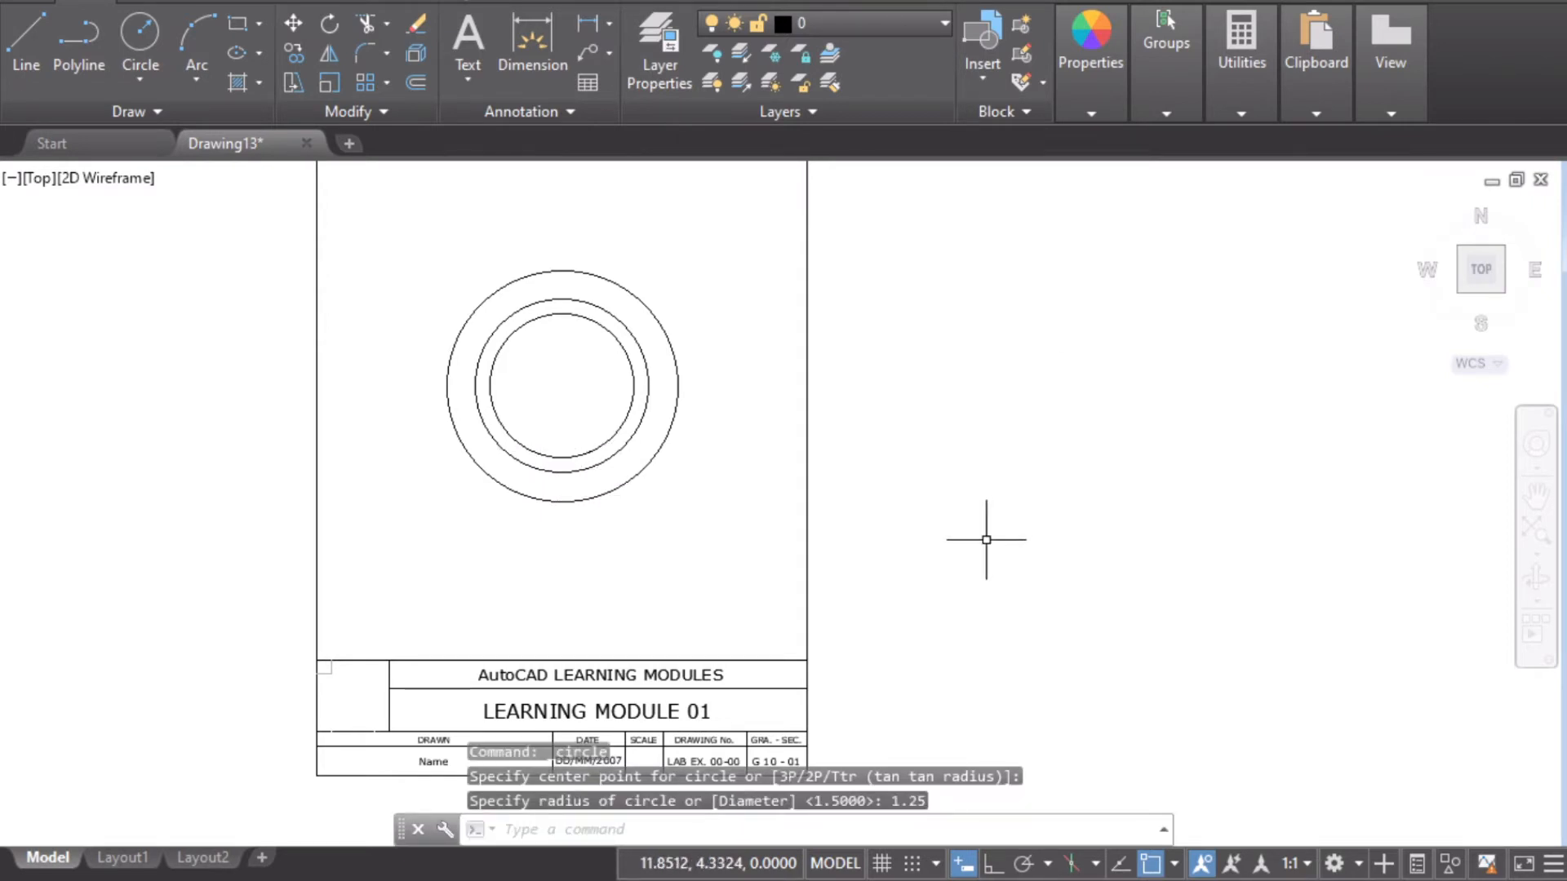
In Snip & Sketch, trace the upper-right sector's horizontal edge and write 1.5 beside both of its straight edges.
{"action": "key", "text": "alt+Tab"}
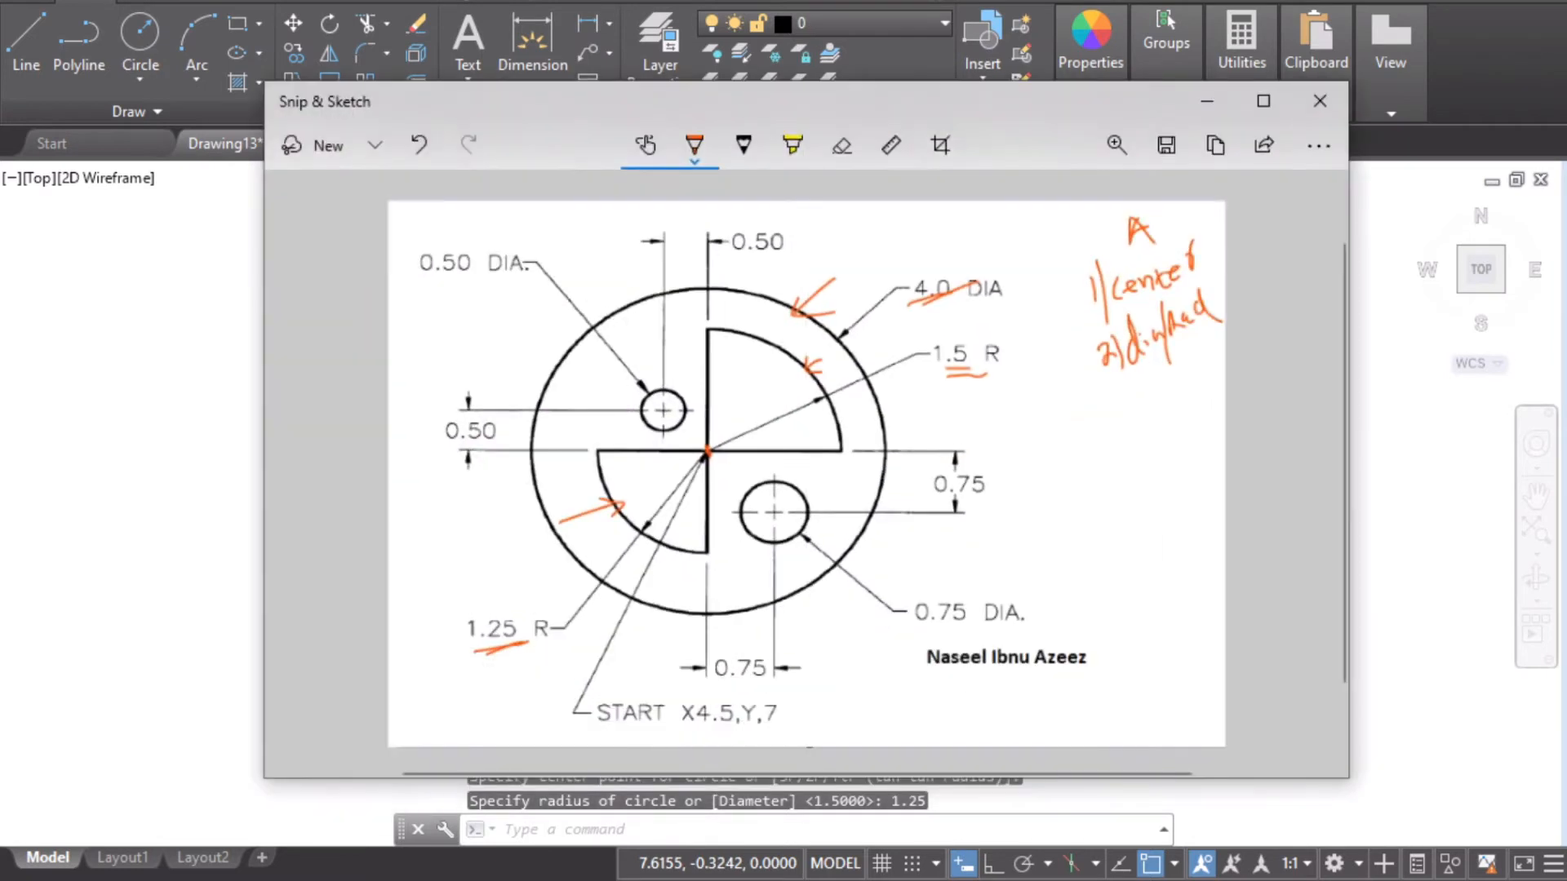
{"action": "left_click_drag", "start_coordinate": [774, 453], "coordinate": [841, 451]}
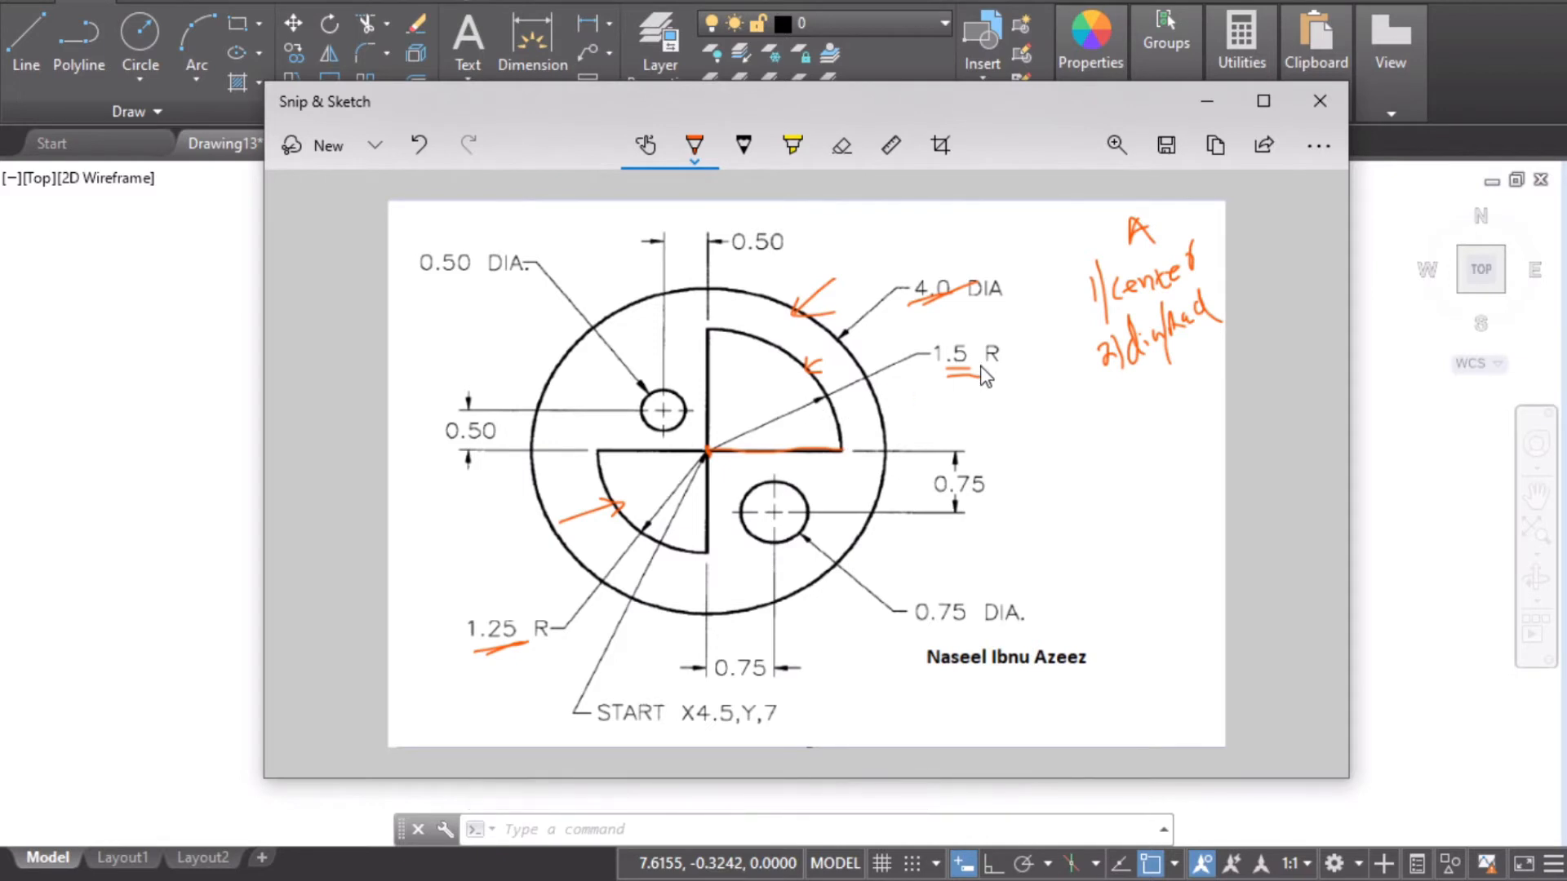
{"action": "left_click_drag", "start_coordinate": [786, 457], "coordinate": [811, 460]}
{"action": "left_click", "coordinate": [801, 466]}
{"action": "mouse_move", "coordinate": [716, 379]}
{"action": "left_mouse_down"}
{"action": "mouse_move", "coordinate": [743, 393]}
{"action": "mouse_move", "coordinate": [763, 359]}
{"action": "left_mouse_up"}
{"action": "left_click", "coordinate": [738, 380]}
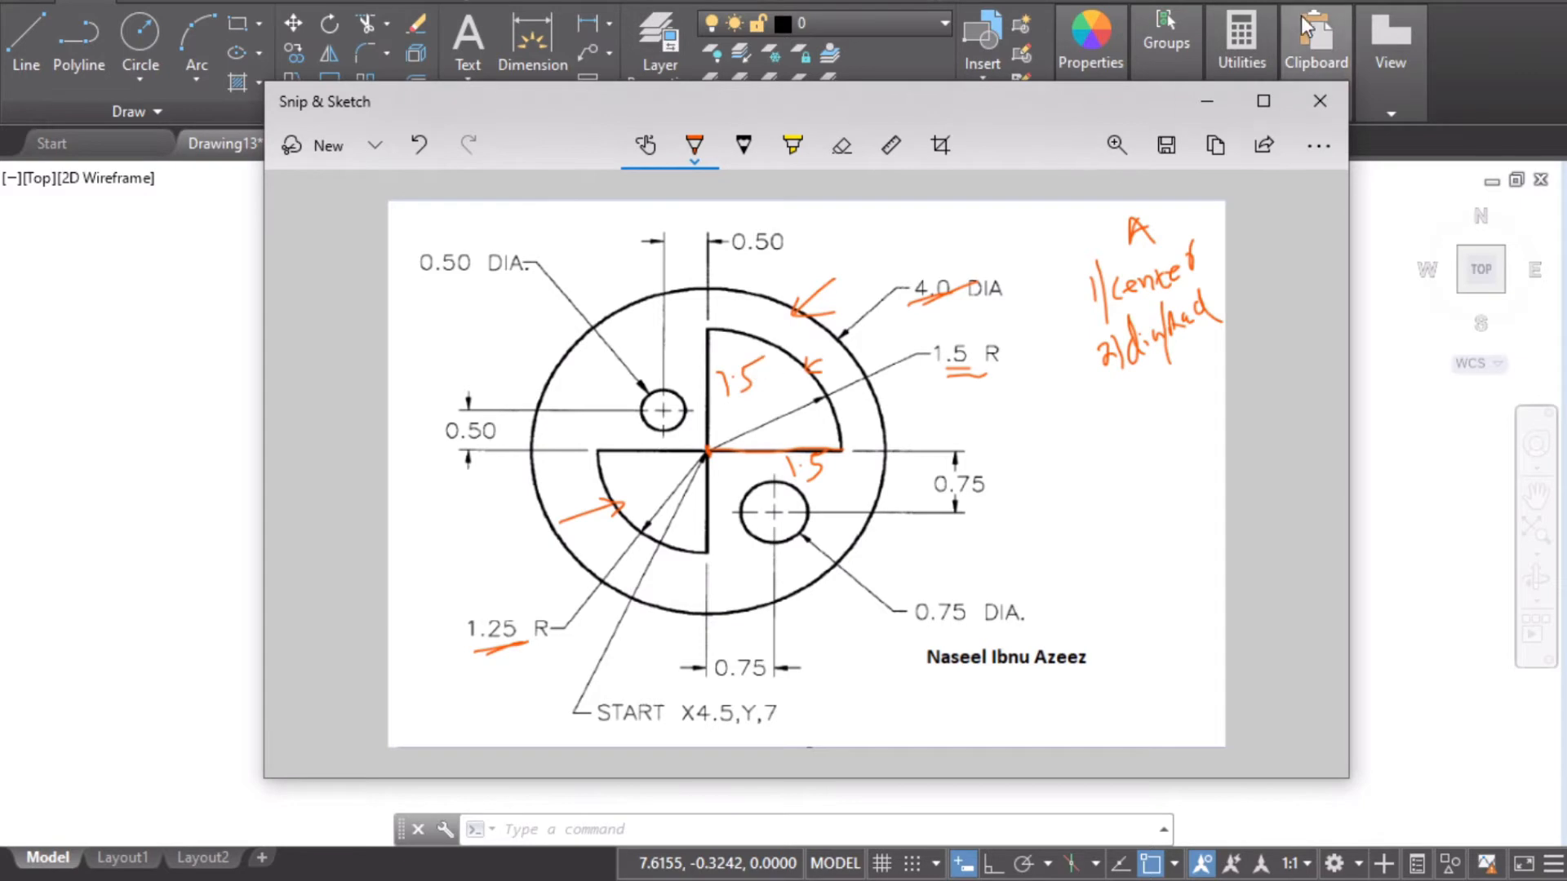
{"action": "left_click", "coordinate": [1206, 101]}
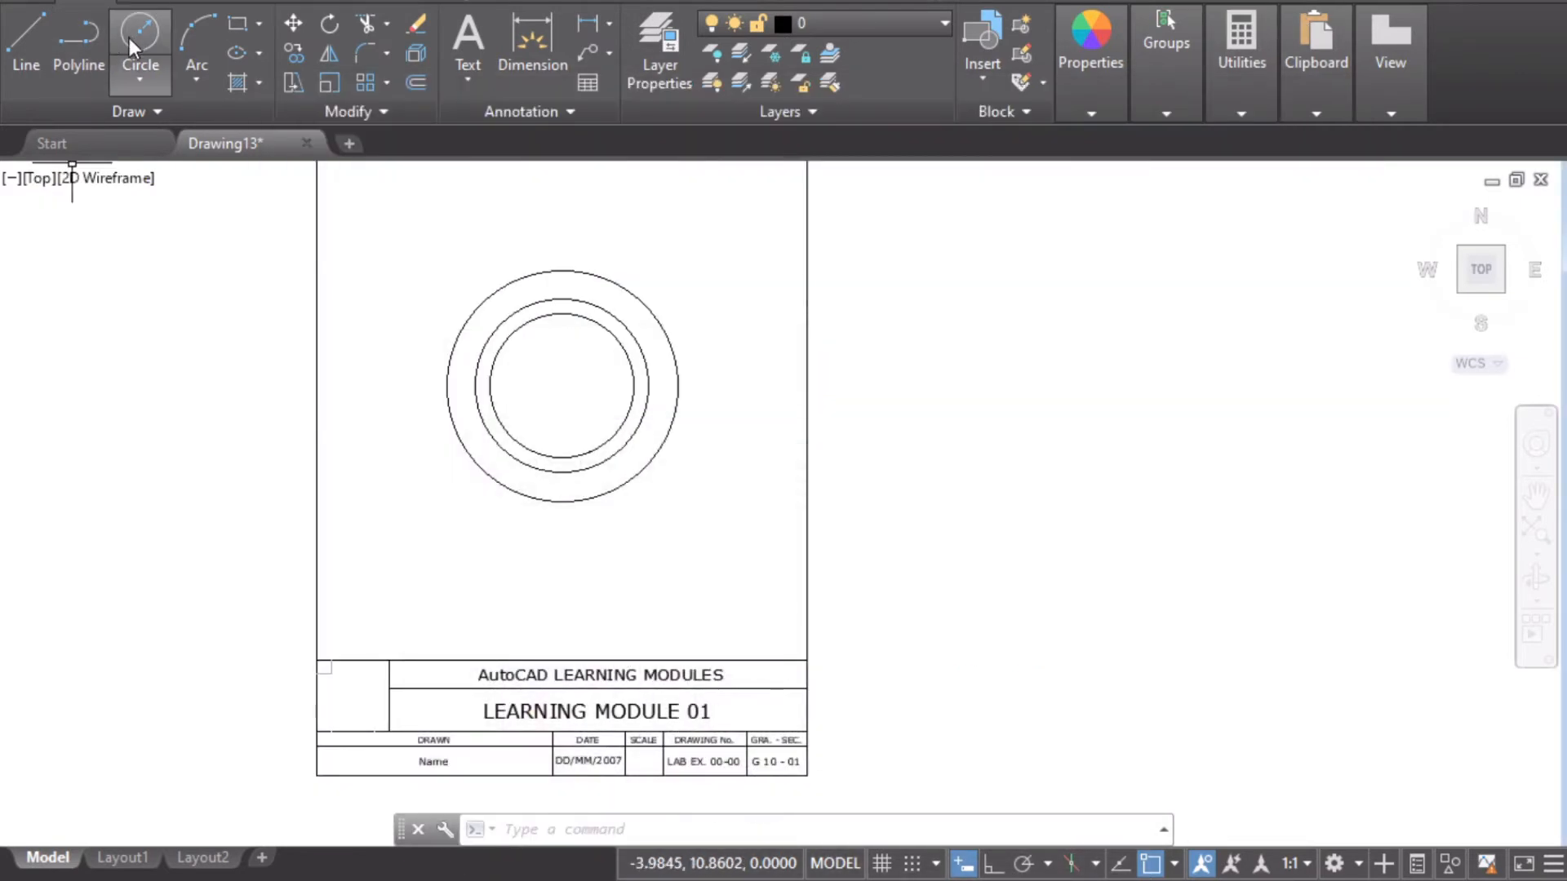
In AutoCAD, turn on Ortho mode and draw a 1.5 long horizontal line from the circles' centre to the right.
{"action": "left_click", "coordinate": [21, 56]}
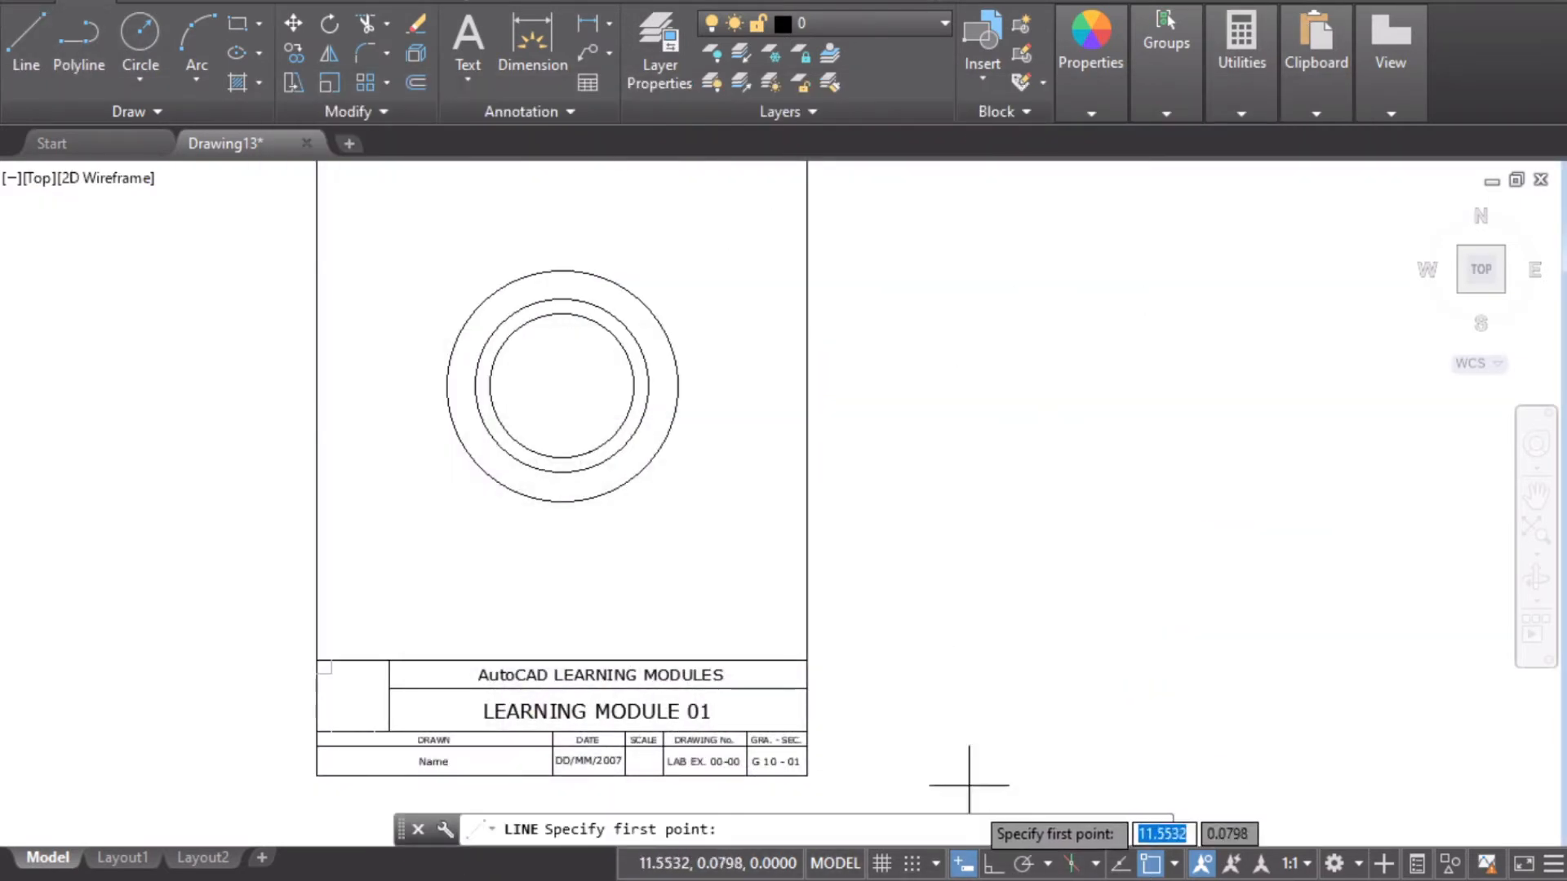
{"action": "left_click", "coordinate": [993, 863]}
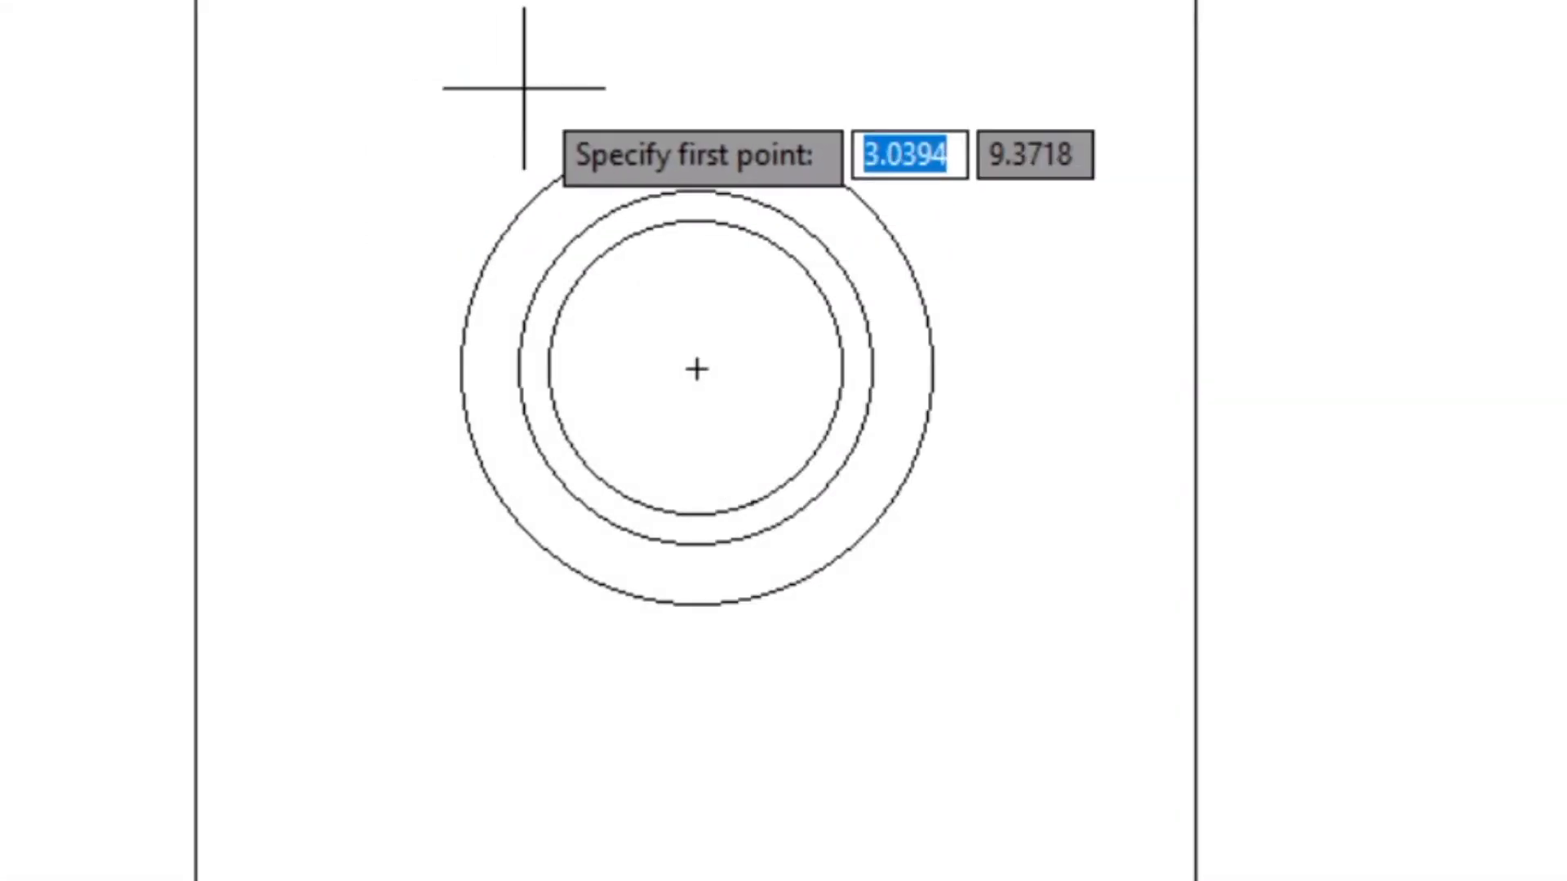
{"action": "left_click", "coordinate": [696, 368]}
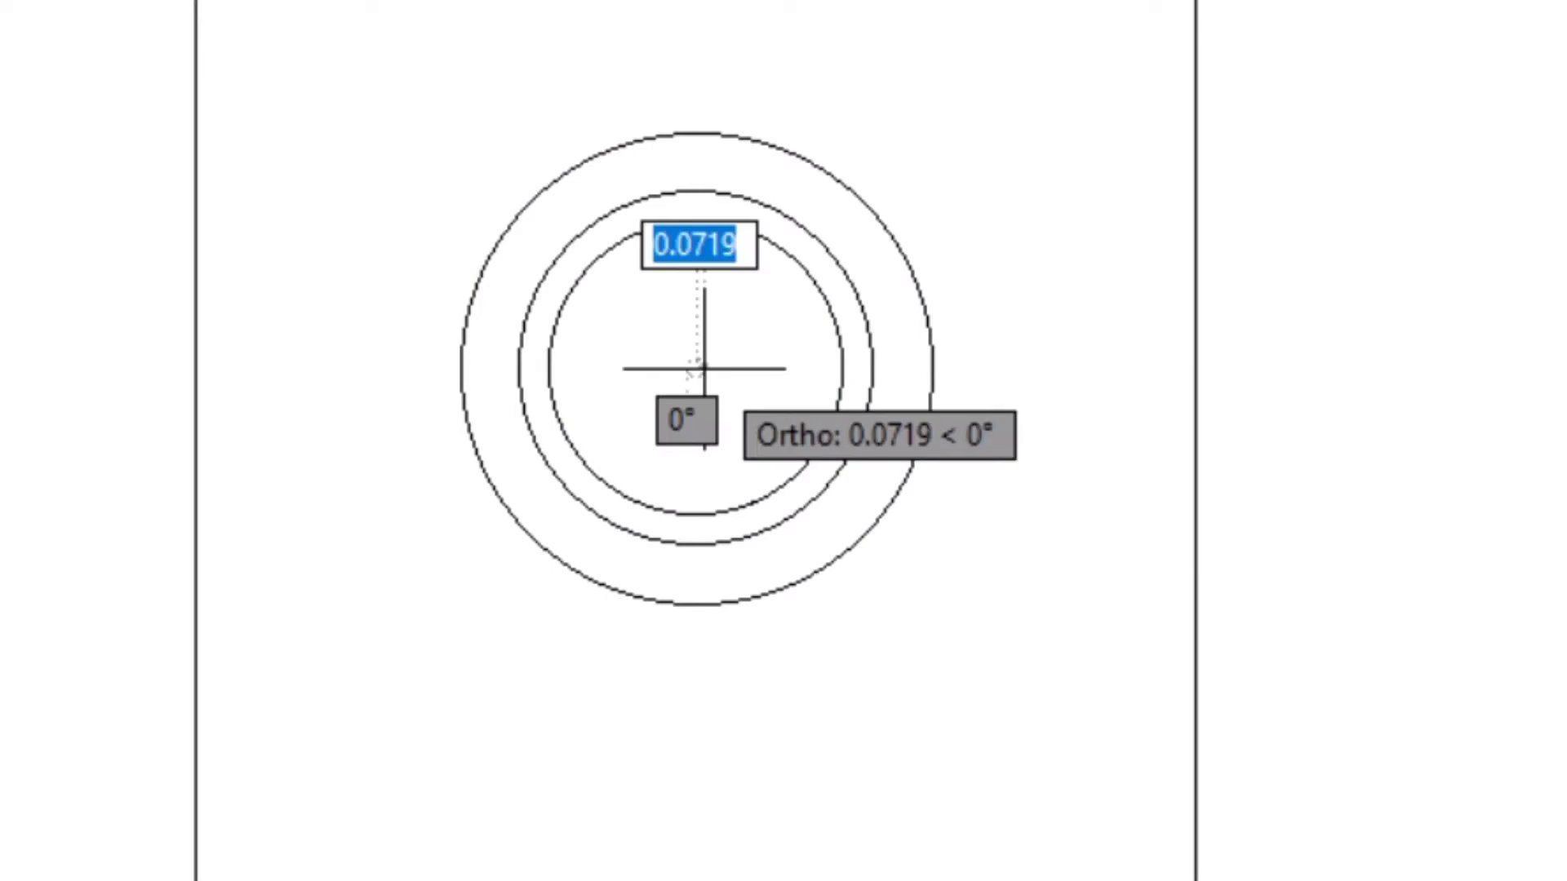
{"action": "scroll", "coordinate": [774, 434], "scroll_direction": "up", "scroll_amount": 2}
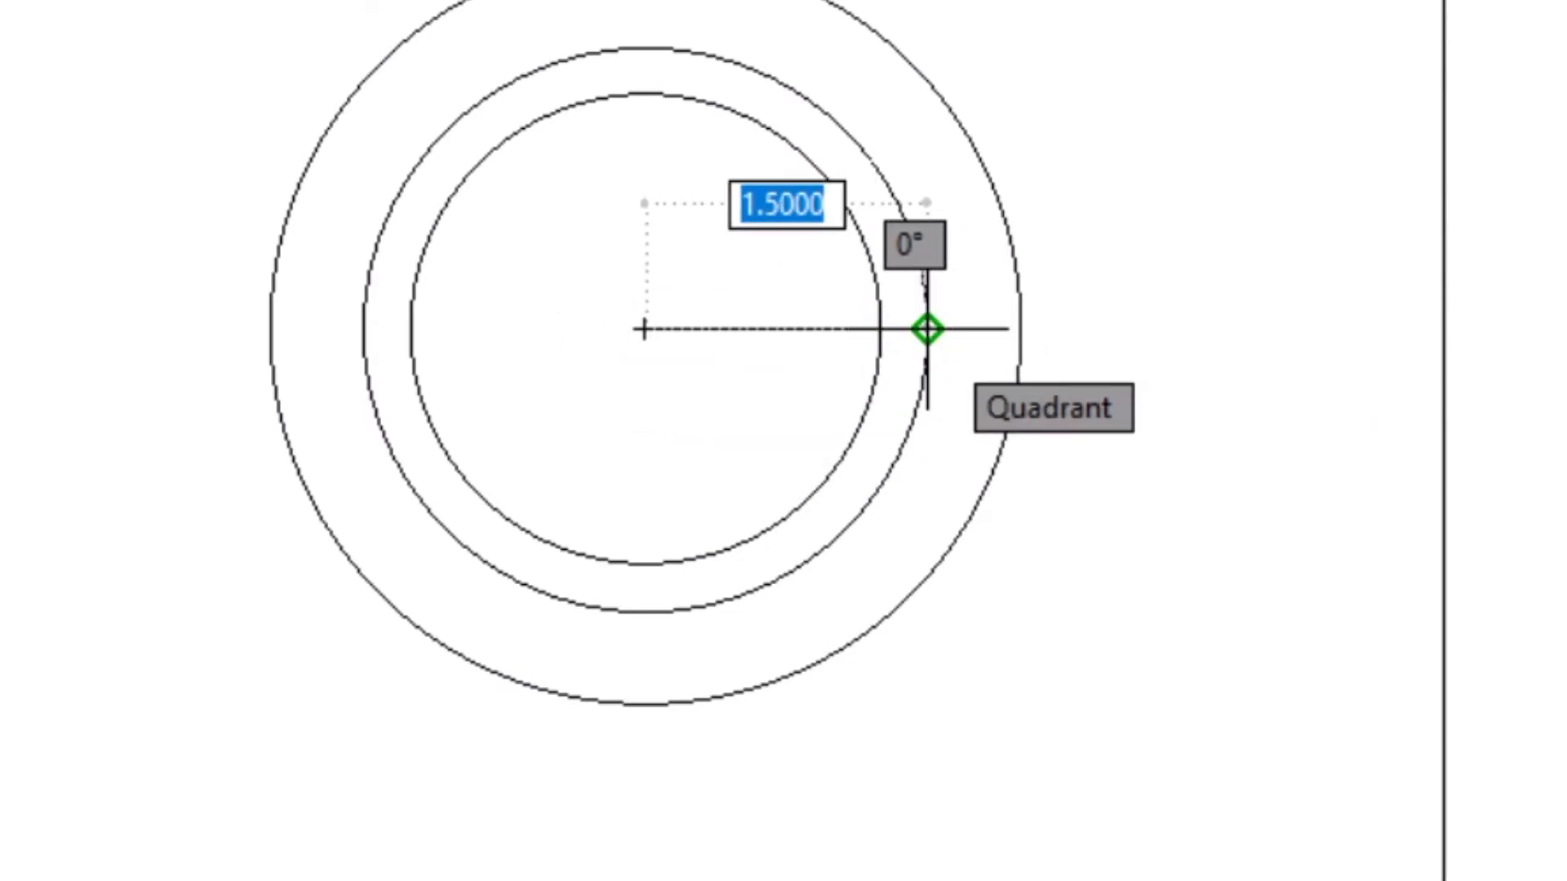
{"action": "type", "text": "1.5"}
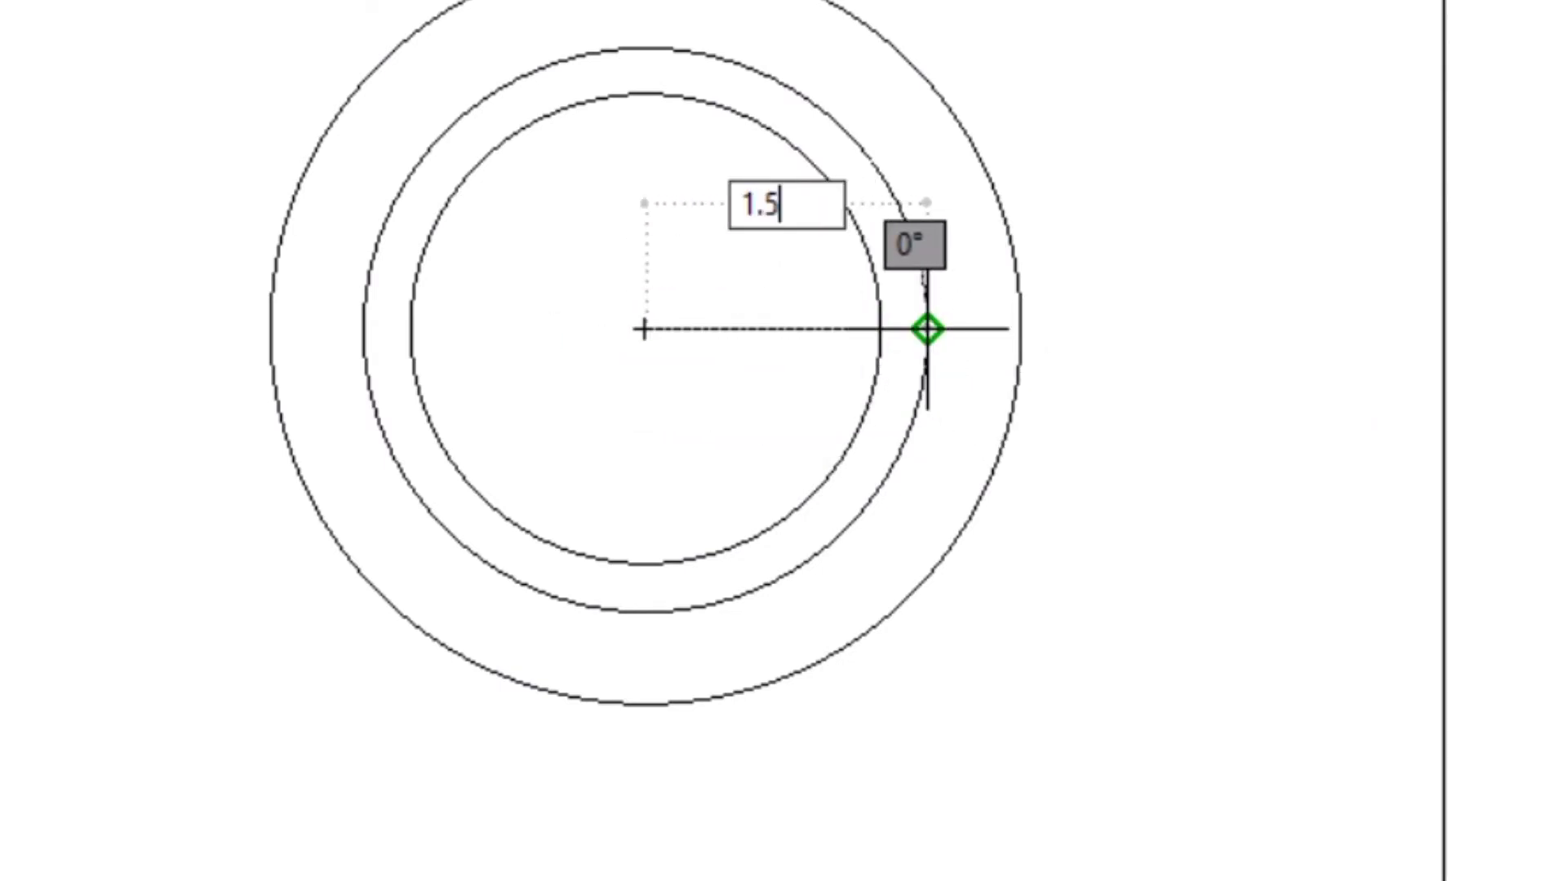
{"action": "key", "text": "Return"}
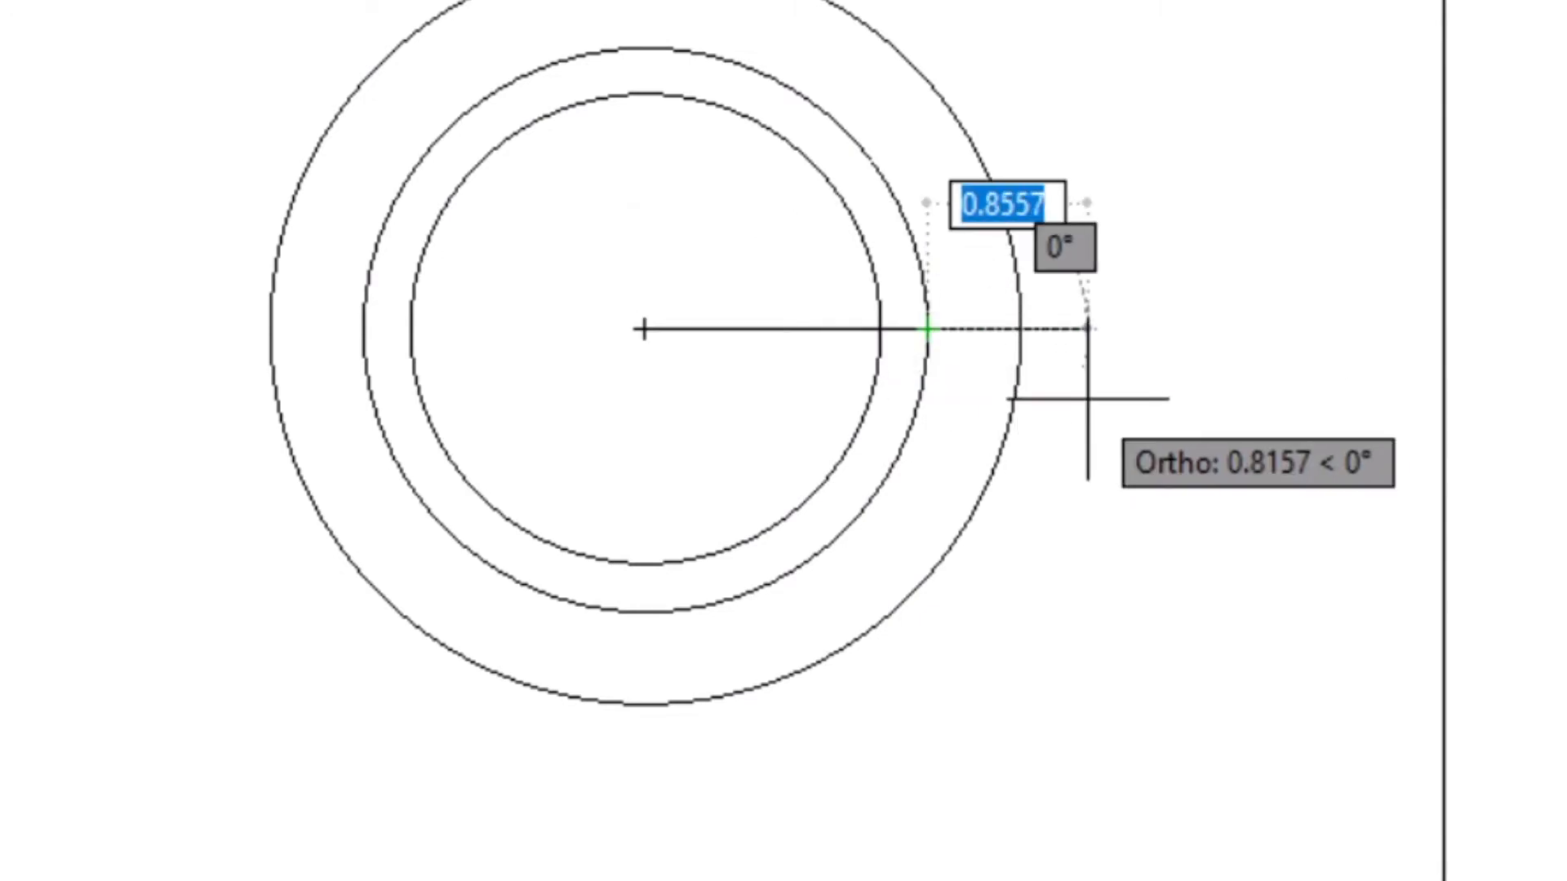
{"action": "key", "text": "Return"}
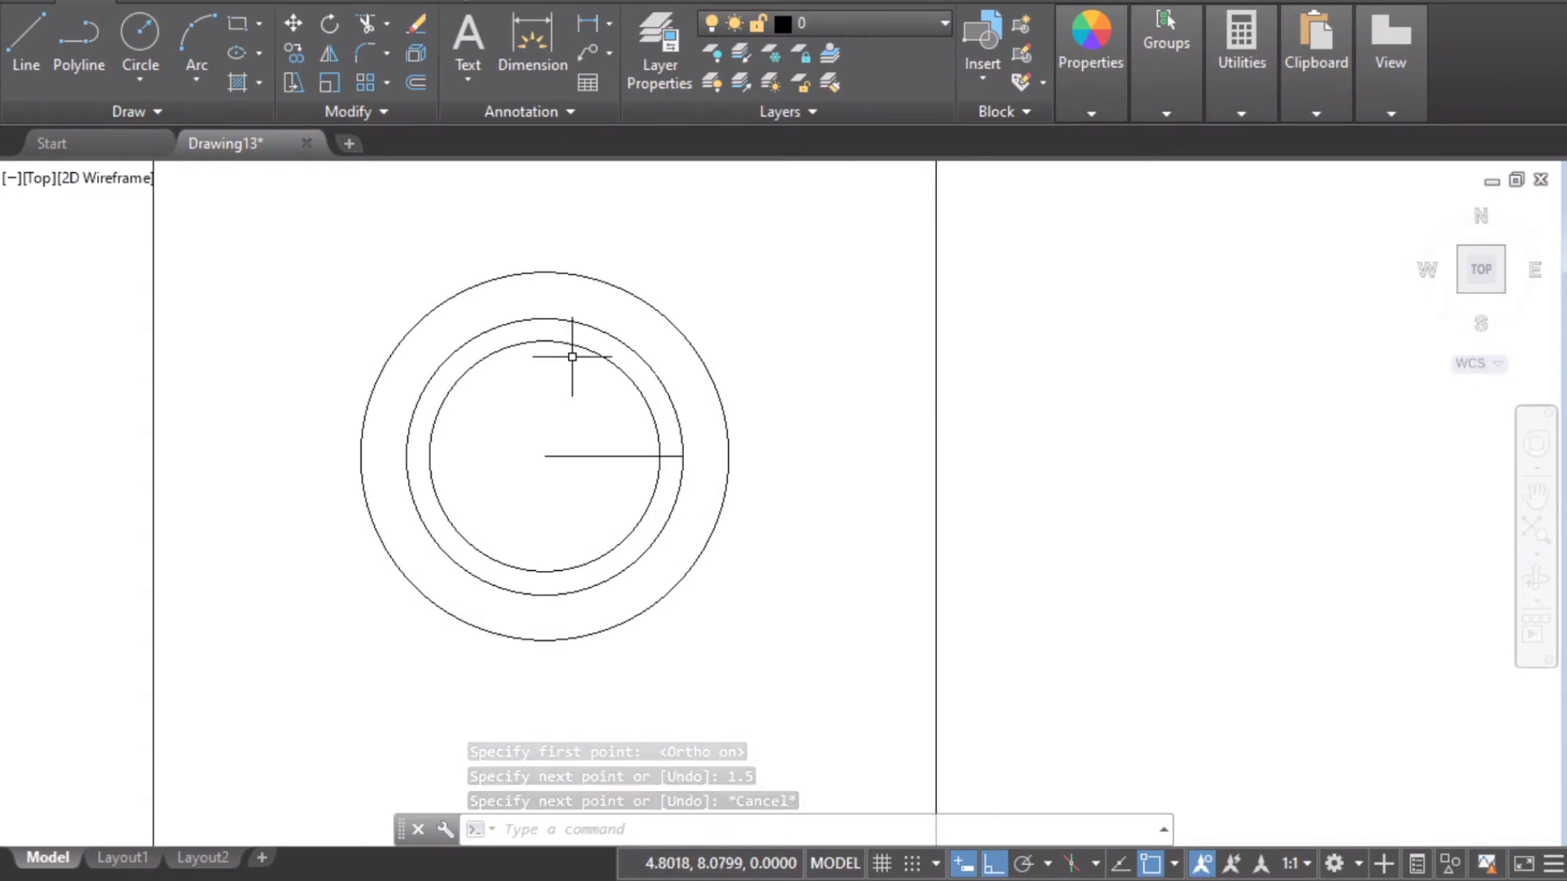
Draw a vertical line from the circles' centre up to the top quadrant of the 1.5 radius circle.
{"action": "left_click", "coordinate": [31, 33]}
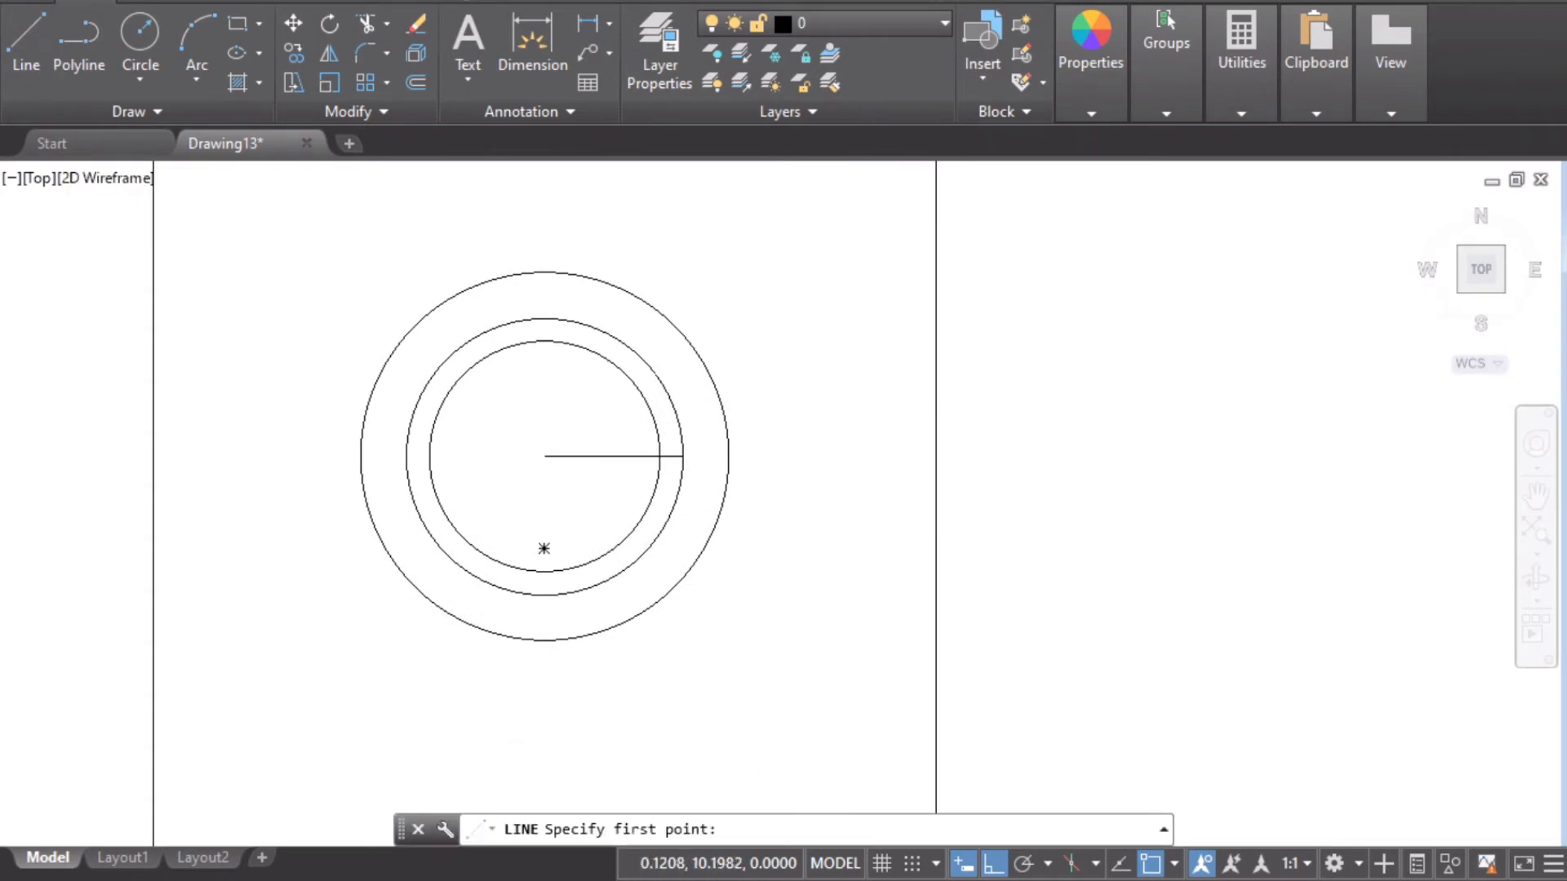
{"action": "left_click", "coordinate": [543, 456]}
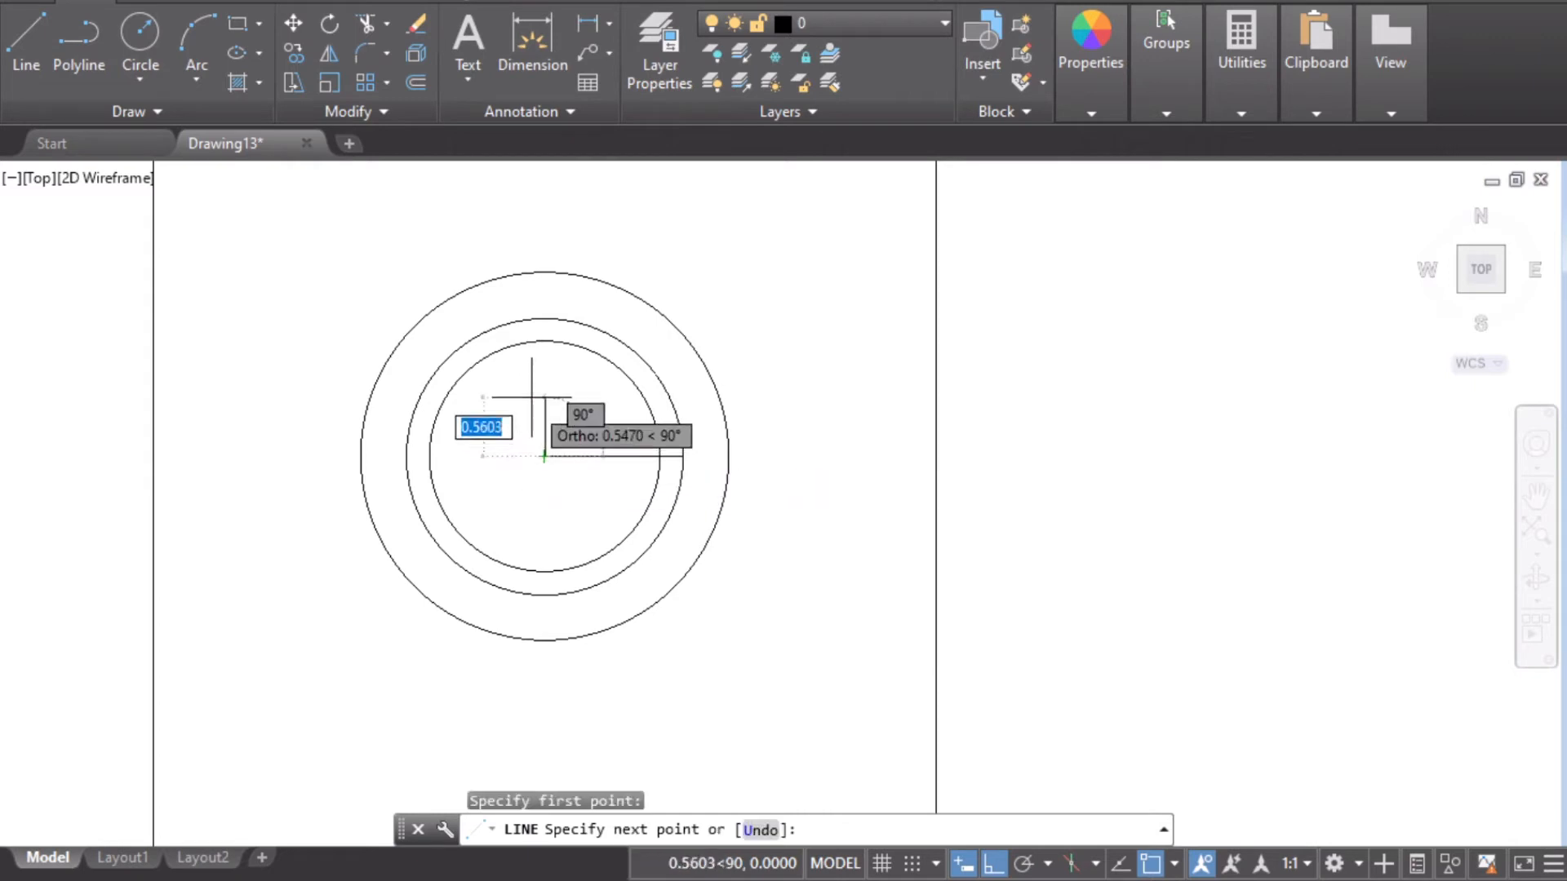
{"action": "scroll", "coordinate": [540, 314], "scroll_direction": "up", "scroll_amount": 4}
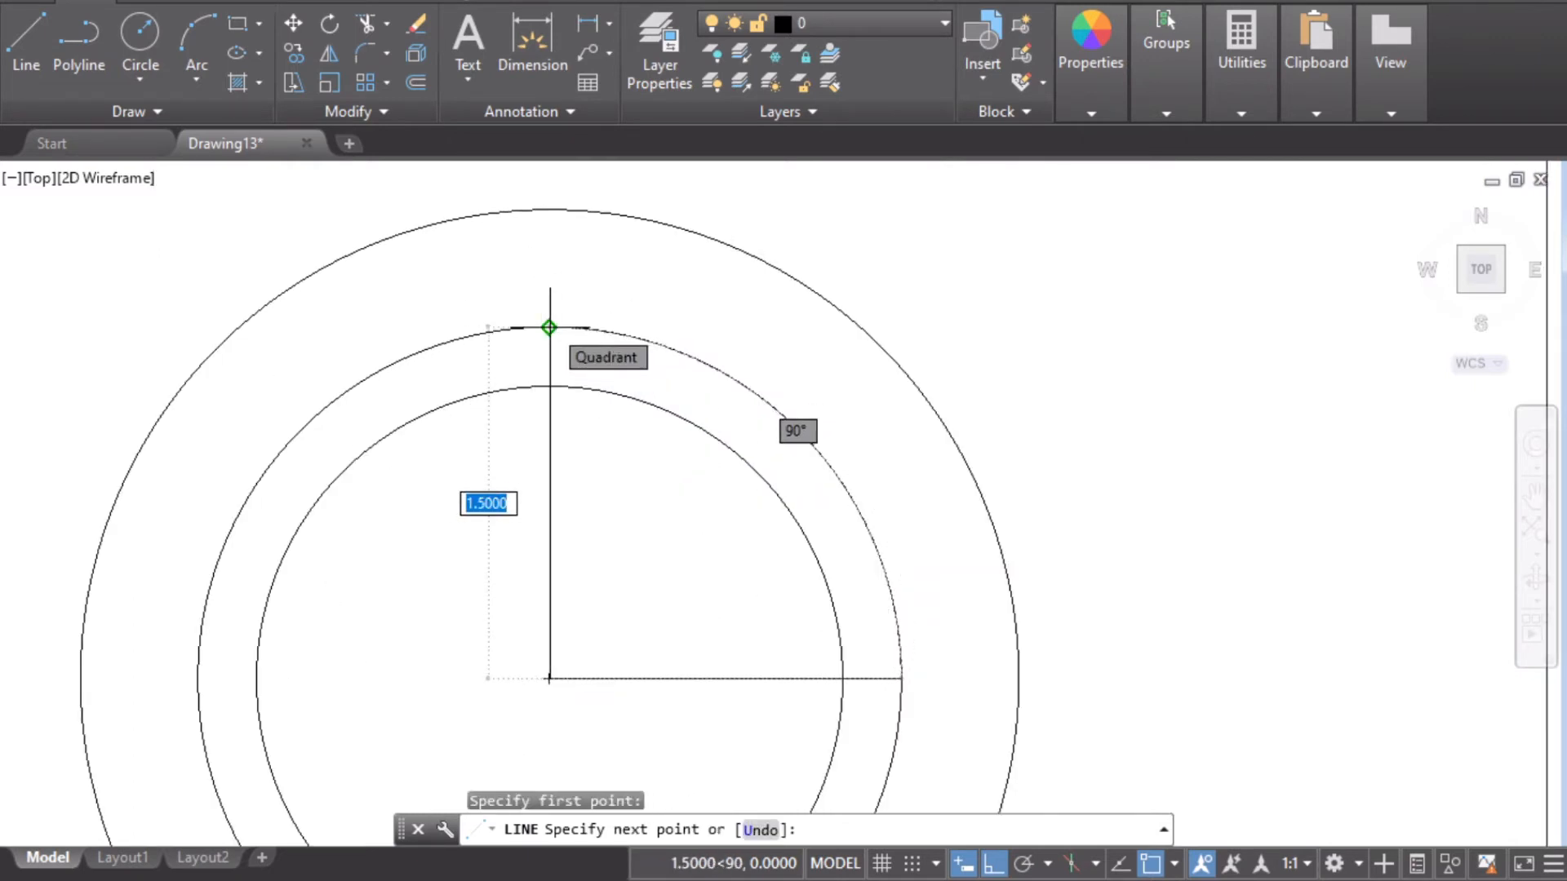
{"action": "left_click", "coordinate": [549, 328]}
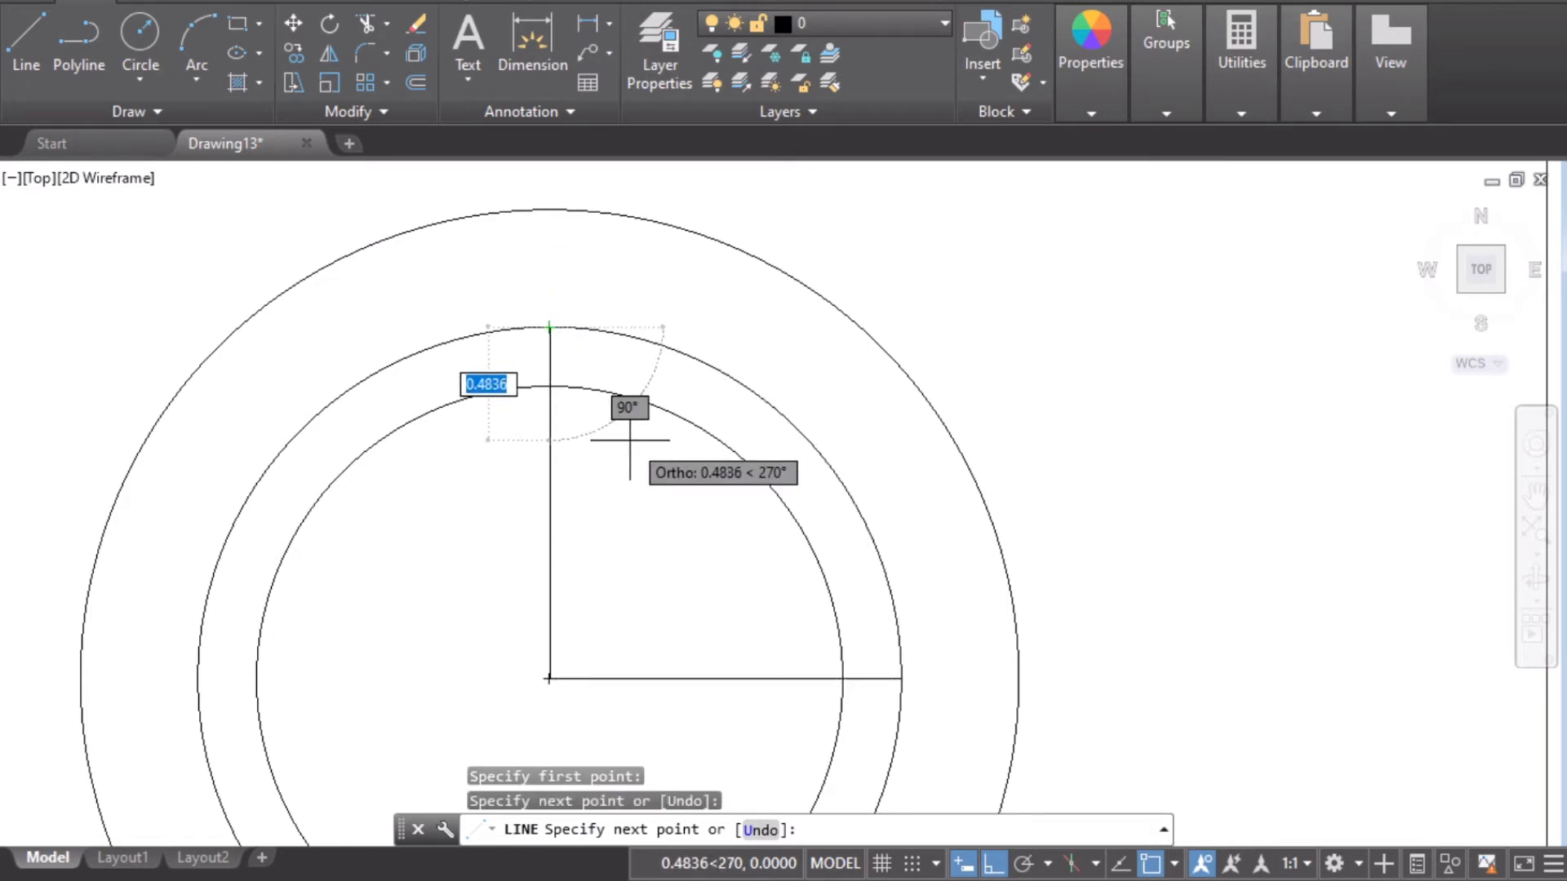
In Snip & Sketch, draw a downward arrow beside the lower-left sector's vertical edge and circle the 1.25 R label.
{"action": "key", "text": "Escape"}
{"action": "scroll", "coordinate": [611, 478], "scroll_direction": "down", "scroll_amount": 2}
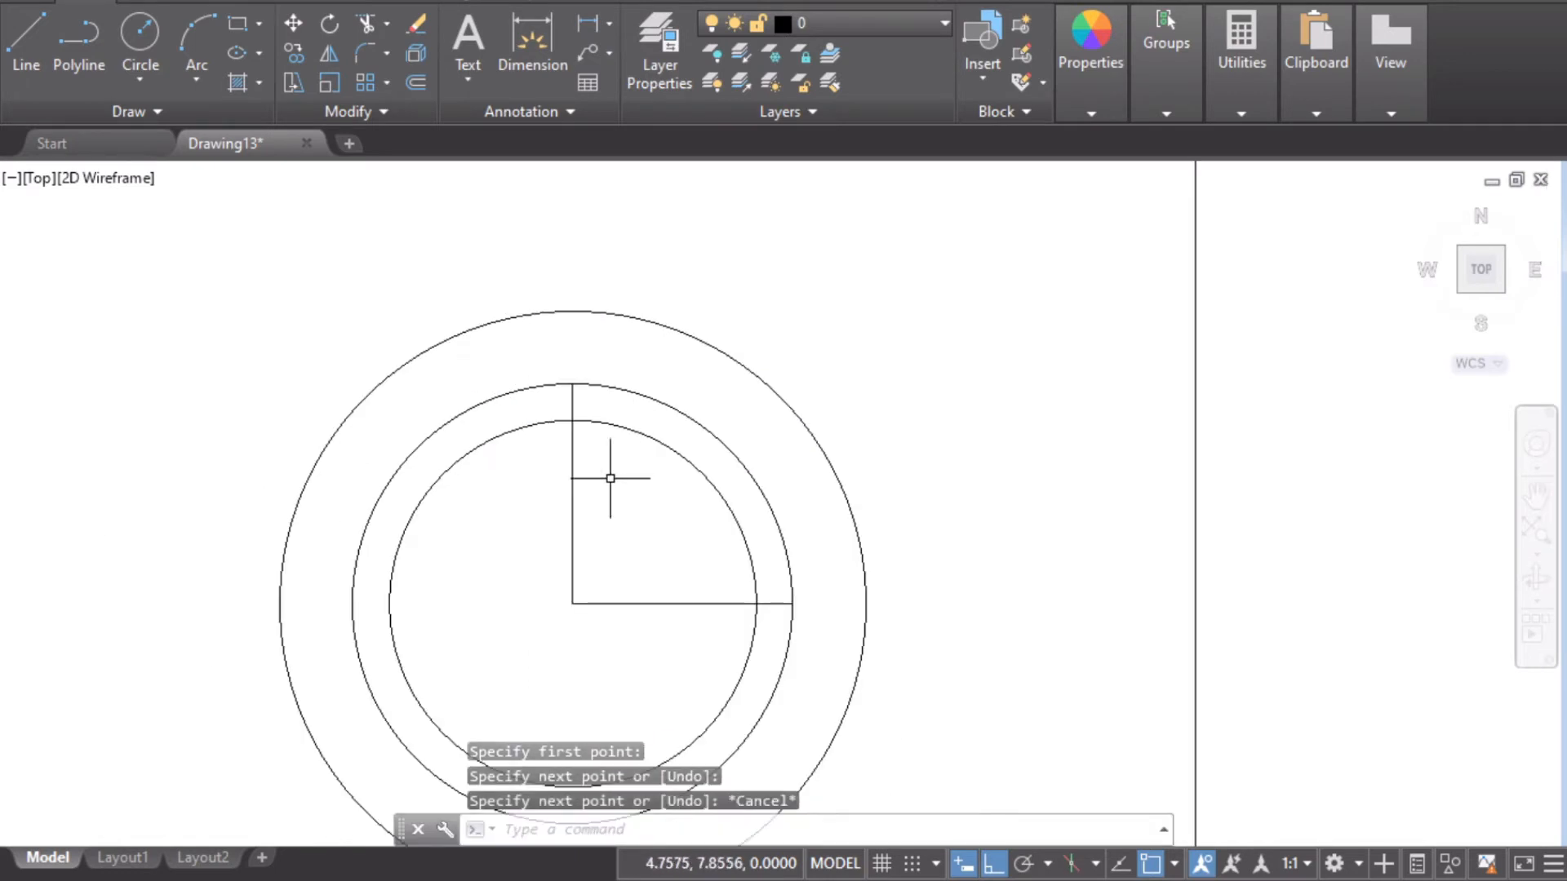
{"action": "middle_click_drag", "start_coordinate": [623, 549], "coordinate": [625, 448]}
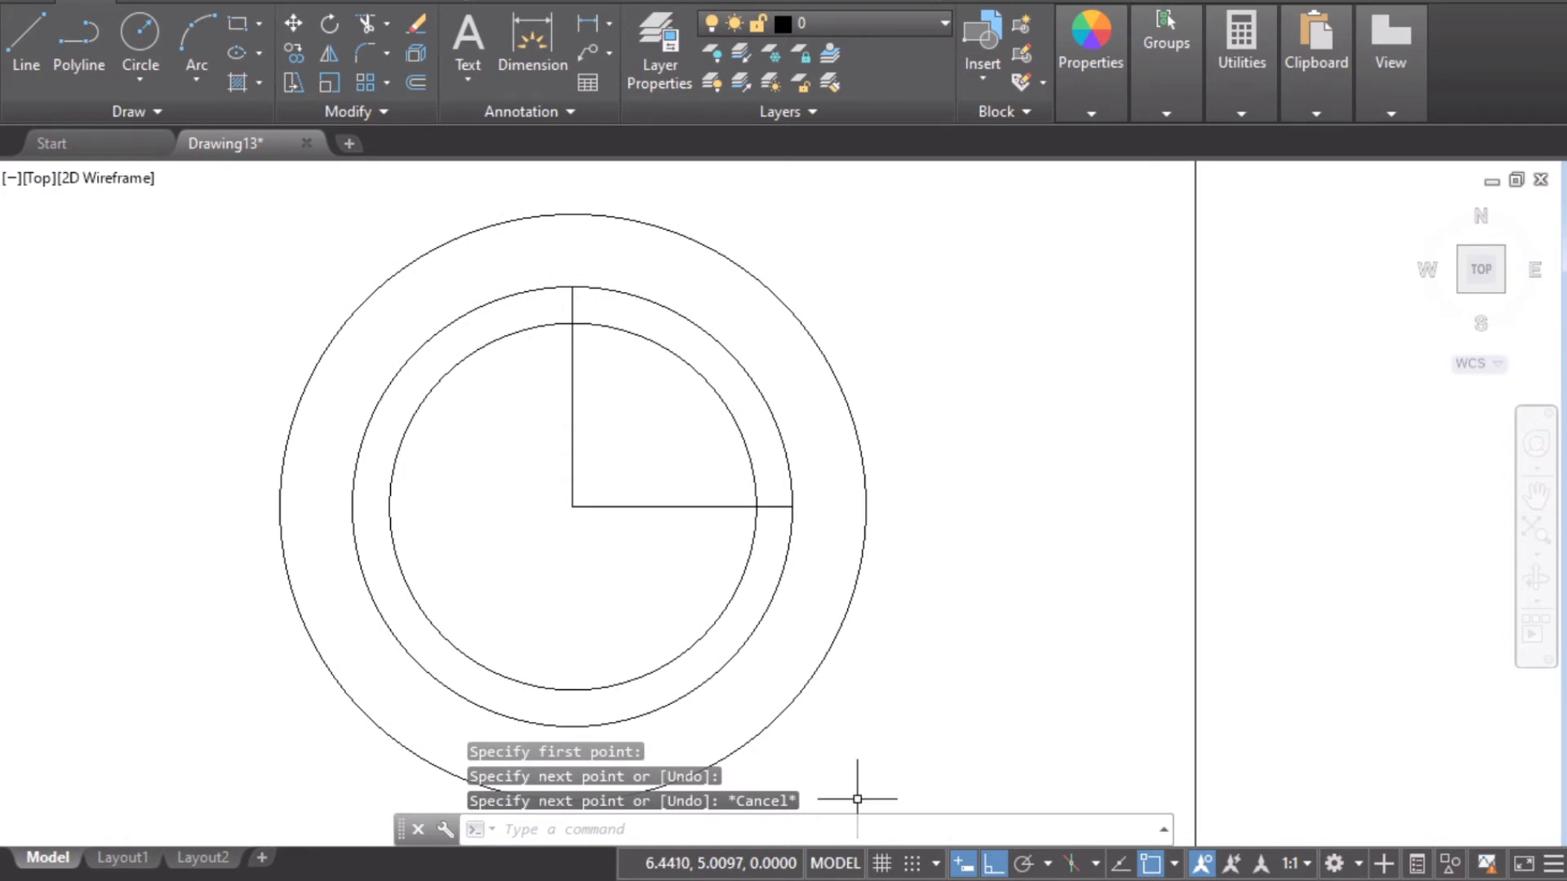
{"action": "key", "text": "alt+Tab"}
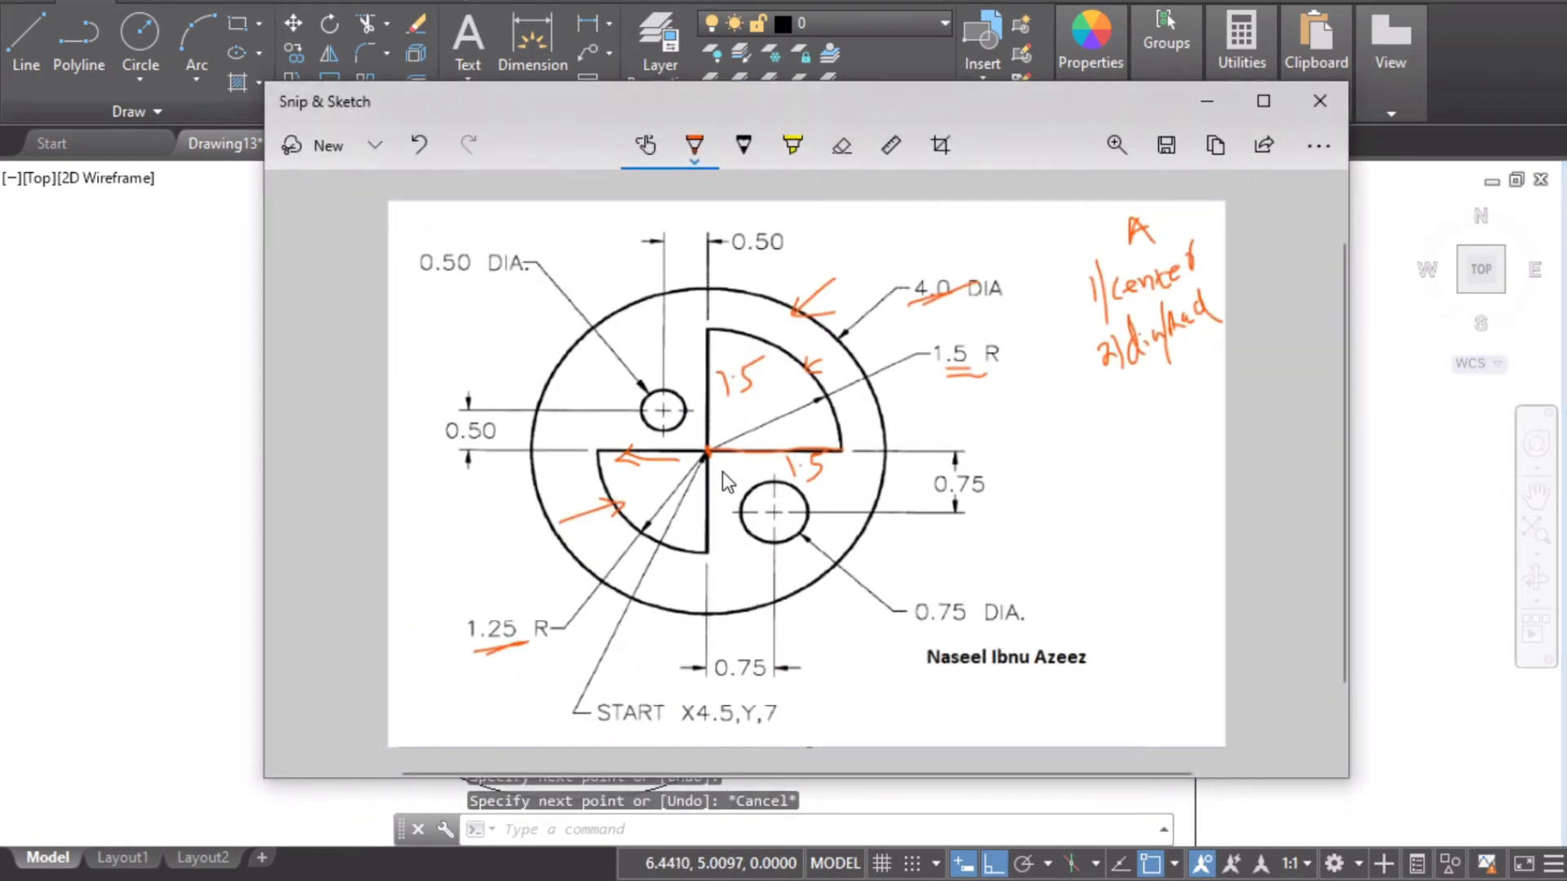
{"action": "left_click_drag", "start_coordinate": [721, 473], "coordinate": [722, 511]}
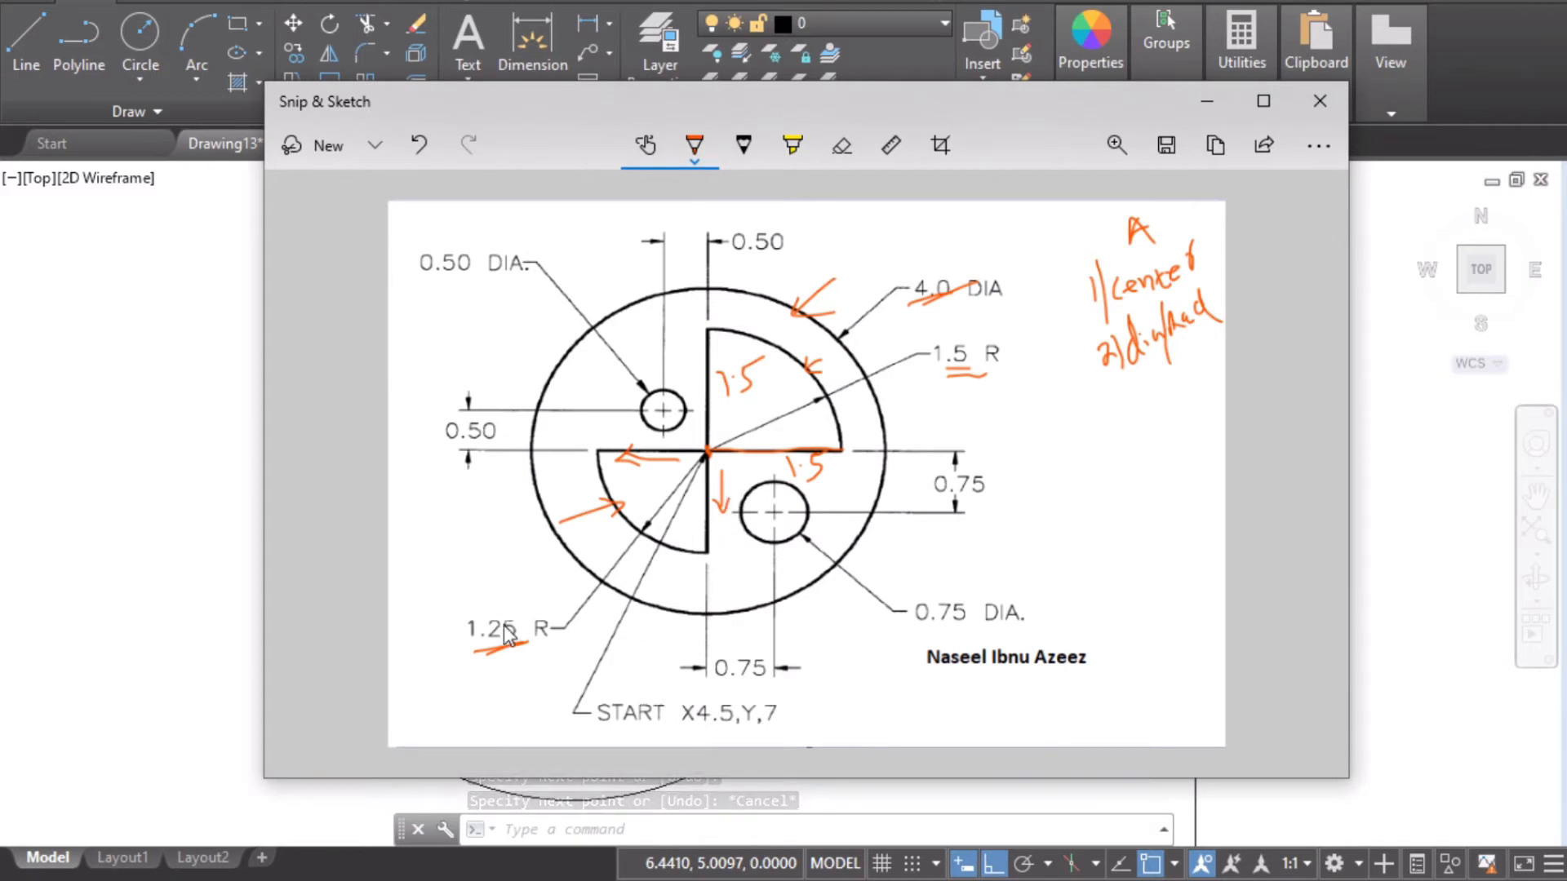
{"action": "mouse_move", "coordinate": [496, 596]}
{"action": "left_mouse_down"}
{"action": "mouse_move", "coordinate": [481, 665]}
{"action": "mouse_move", "coordinate": [464, 632]}
{"action": "left_mouse_up"}
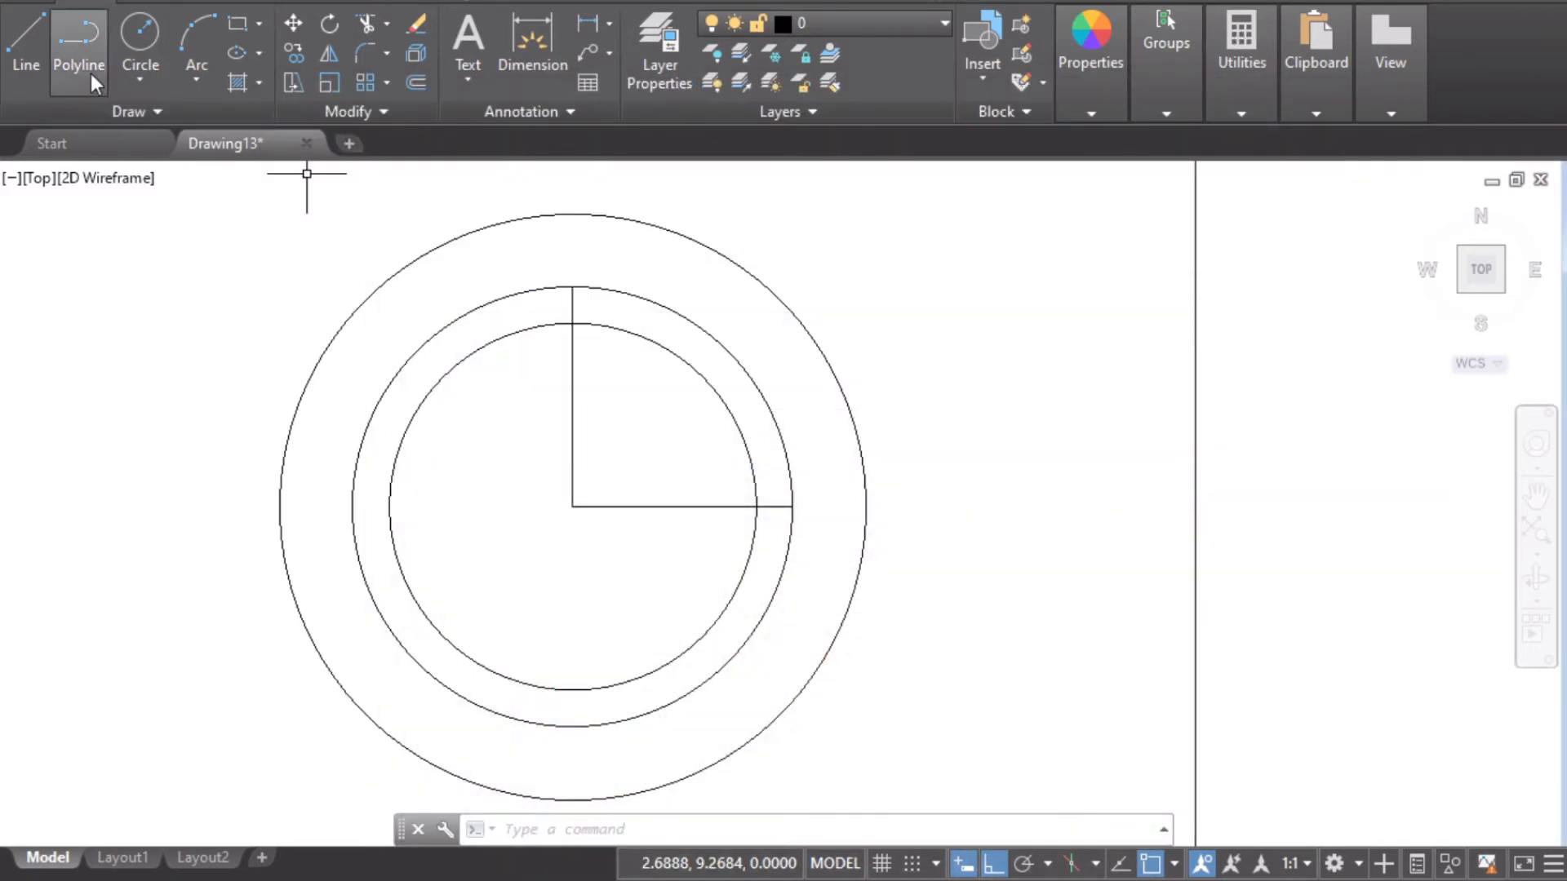
In AutoCAD, draw a vertical line from the circles' centre down to the bottom quadrant of the 1.25 radius circle.
{"action": "left_click", "coordinate": [24, 41]}
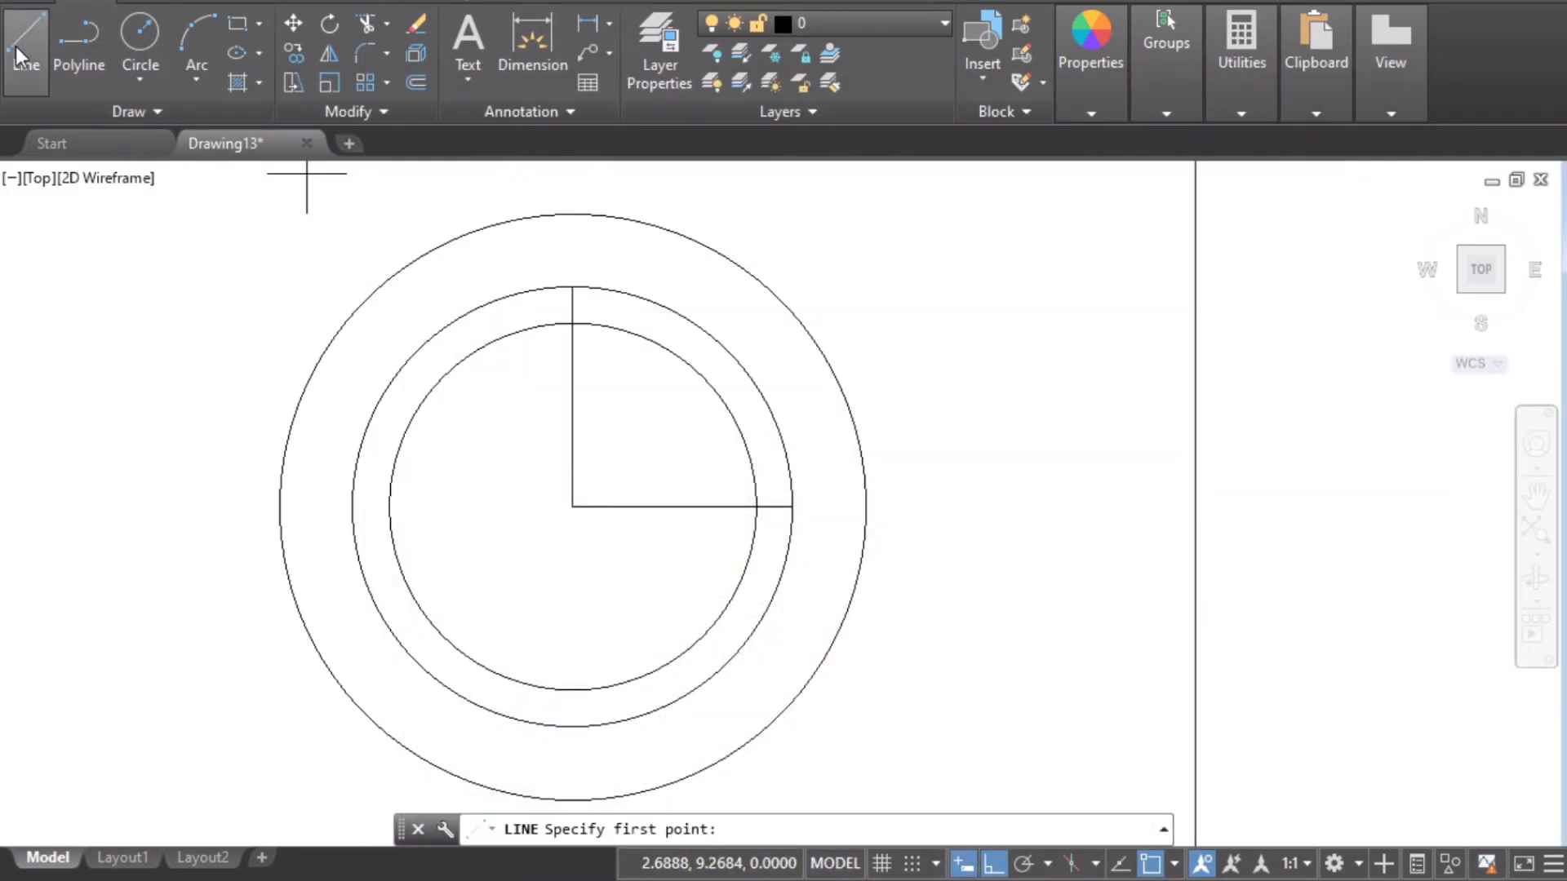
{"action": "left_click", "coordinate": [572, 507]}
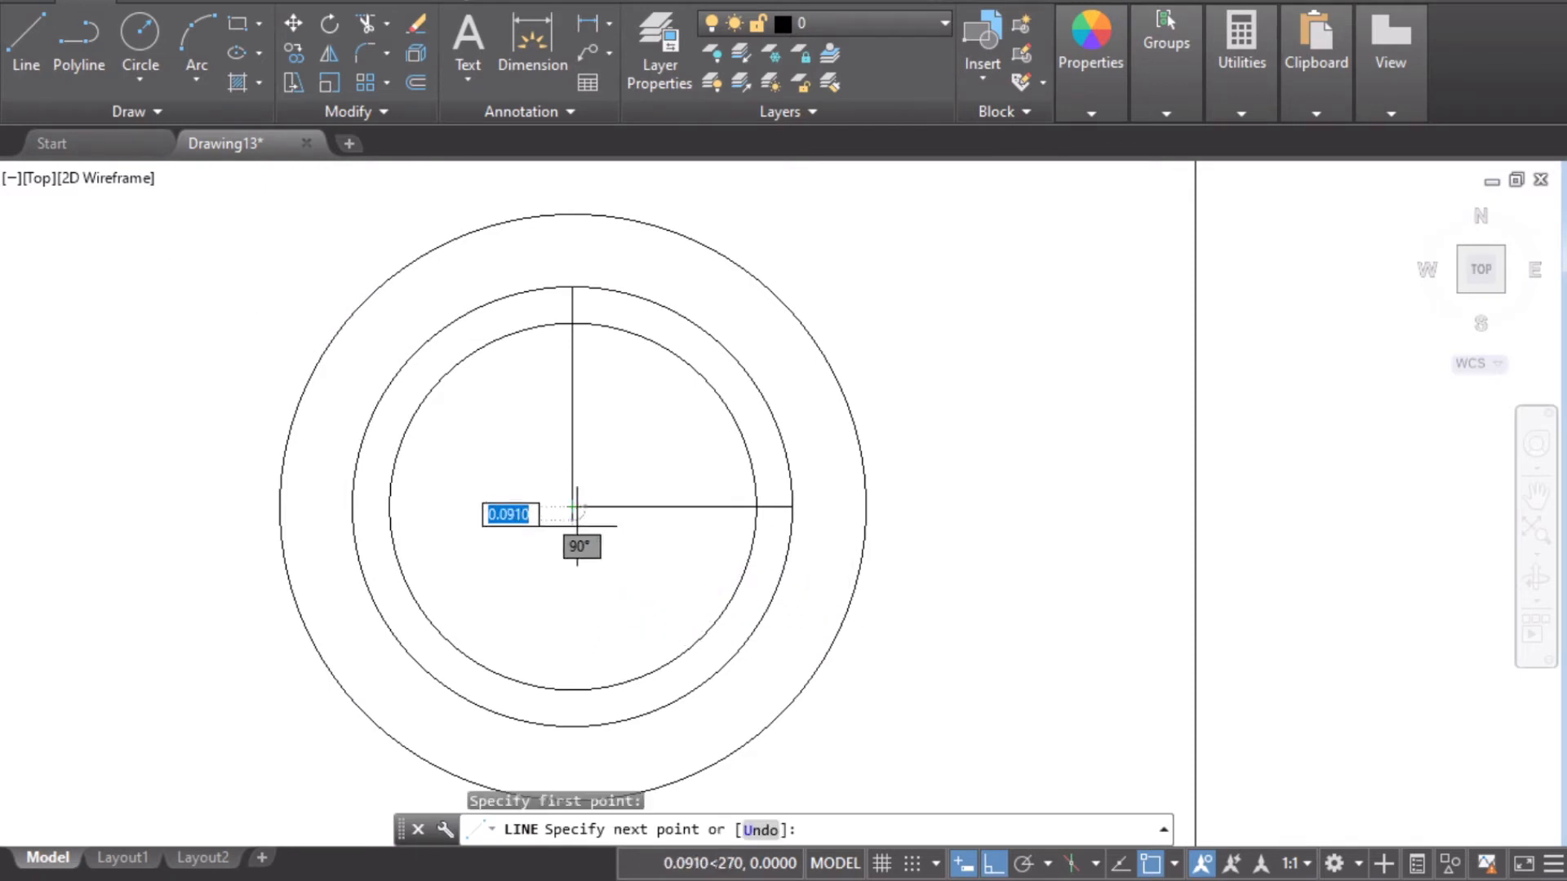
{"action": "left_click", "coordinate": [572, 690]}
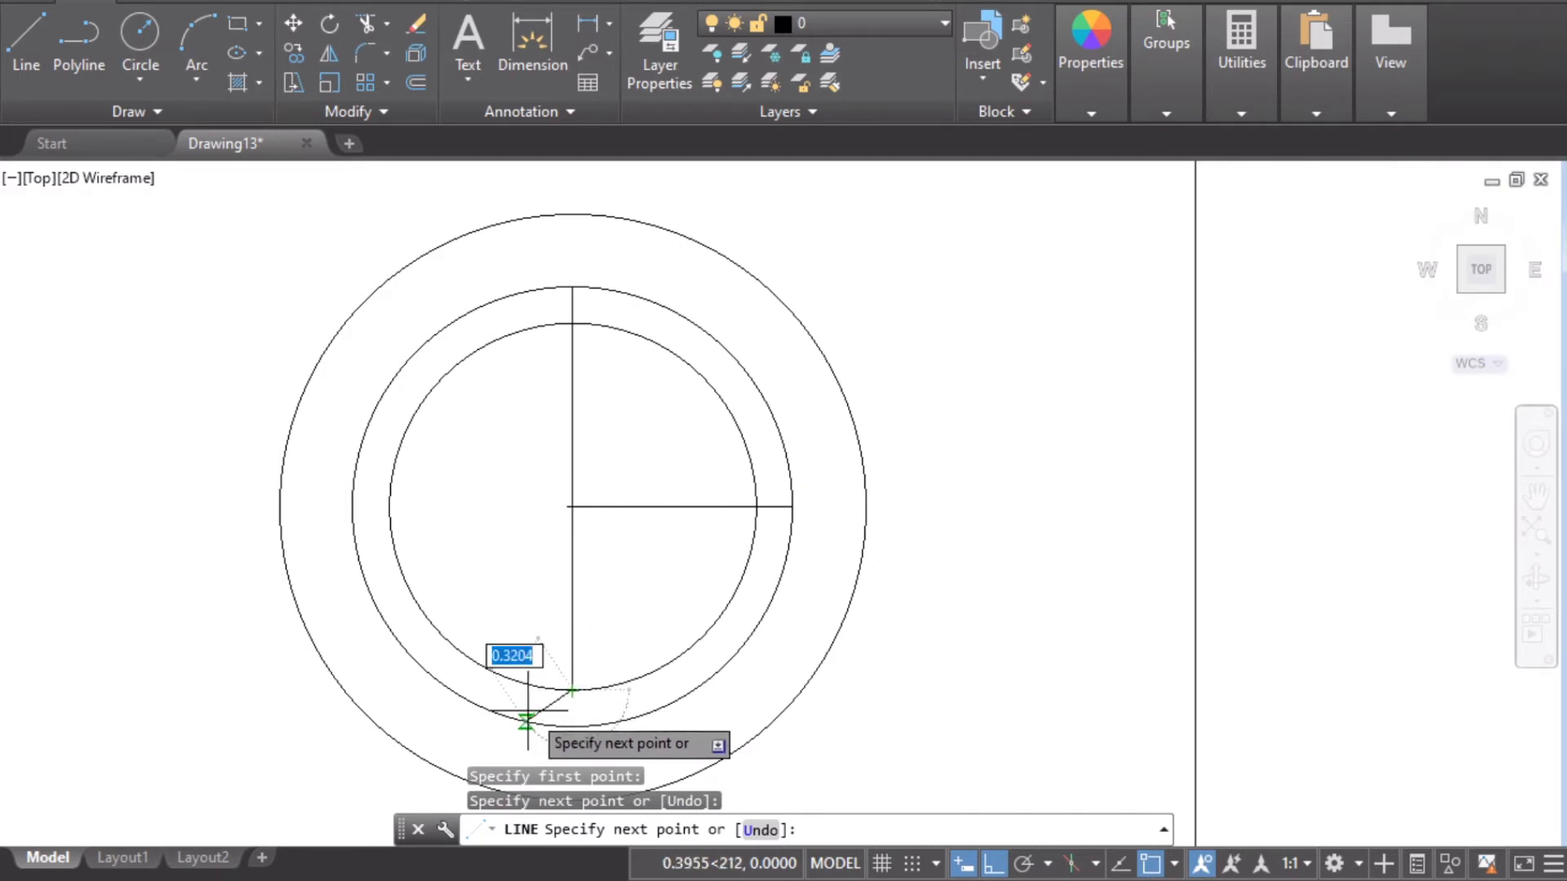
{"action": "key", "text": "Escape"}
Draw a horizontal line from the circles' centre to the left quadrant of the 1.25 radius circle.
{"action": "left_click", "coordinate": [26, 37]}
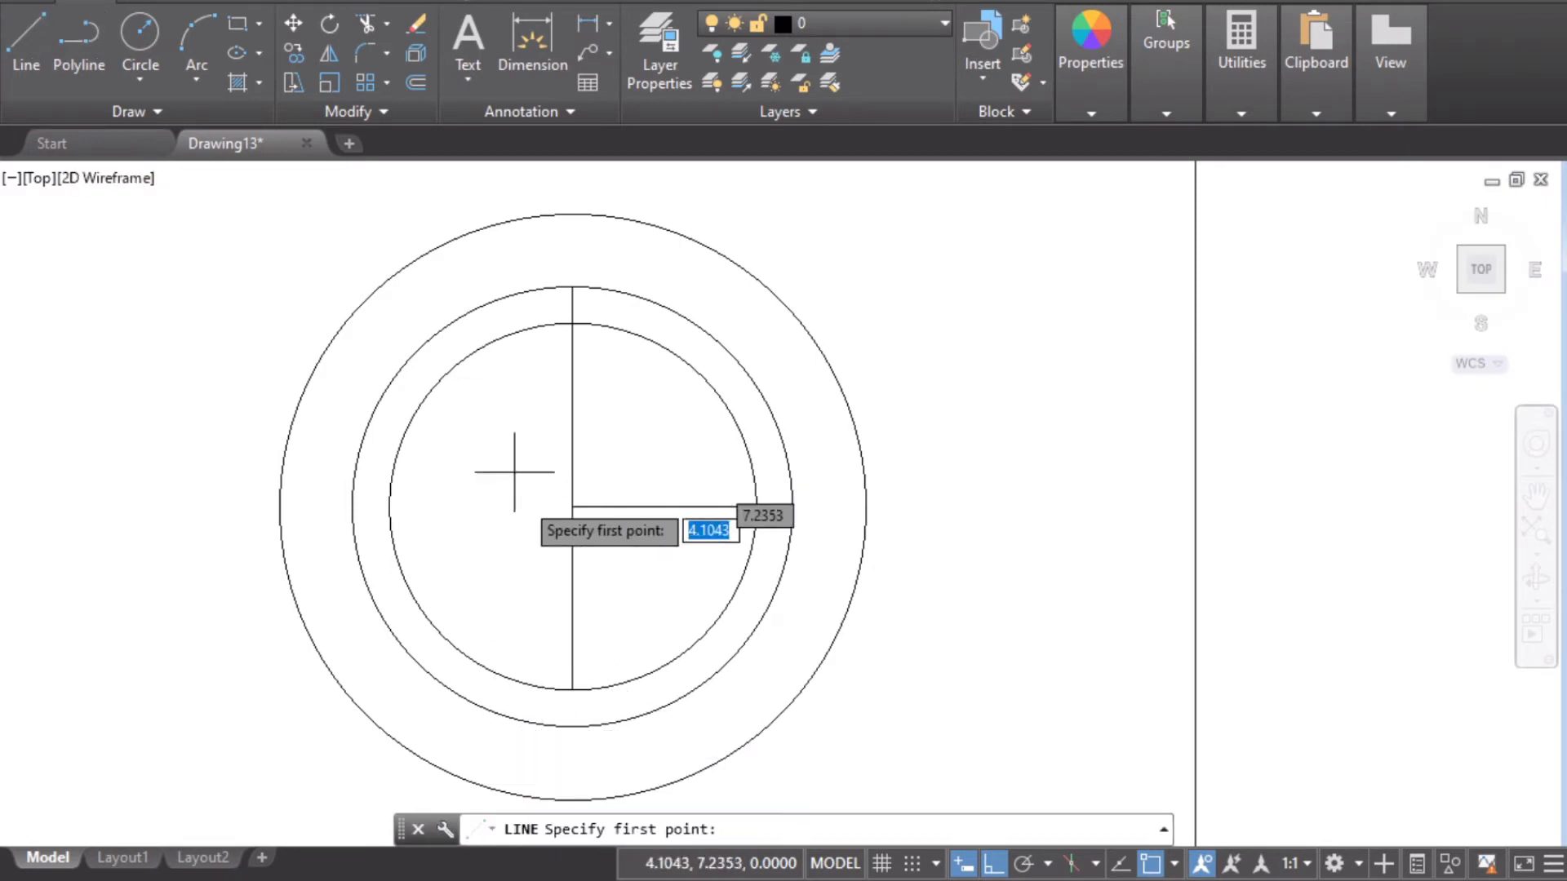
{"action": "left_click", "coordinate": [572, 506]}
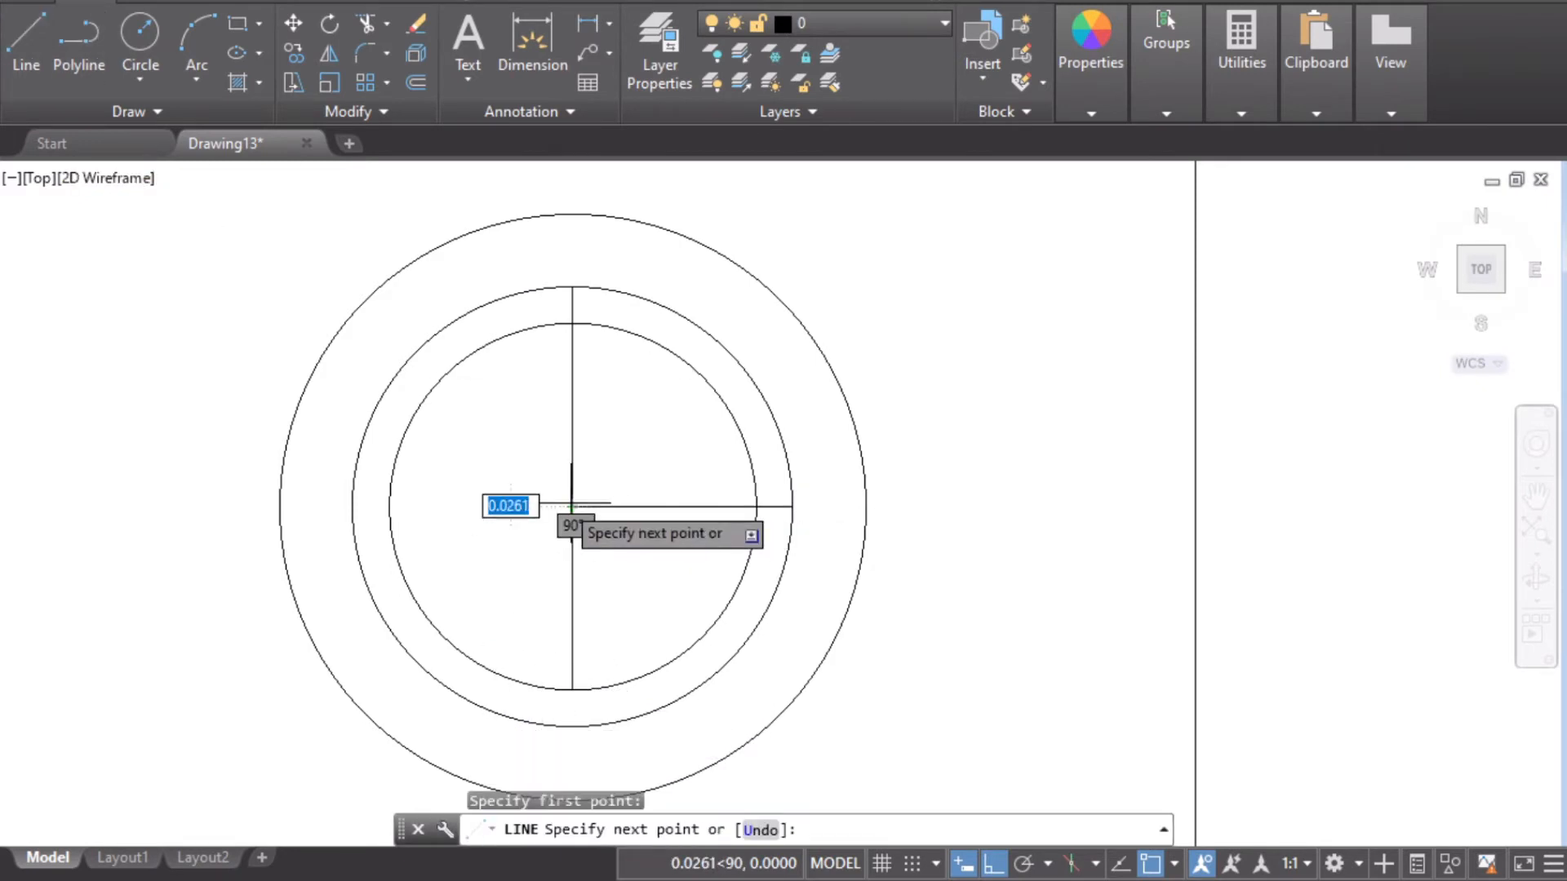
{"action": "left_click", "coordinate": [389, 507]}
{"action": "key", "text": "Escape"}
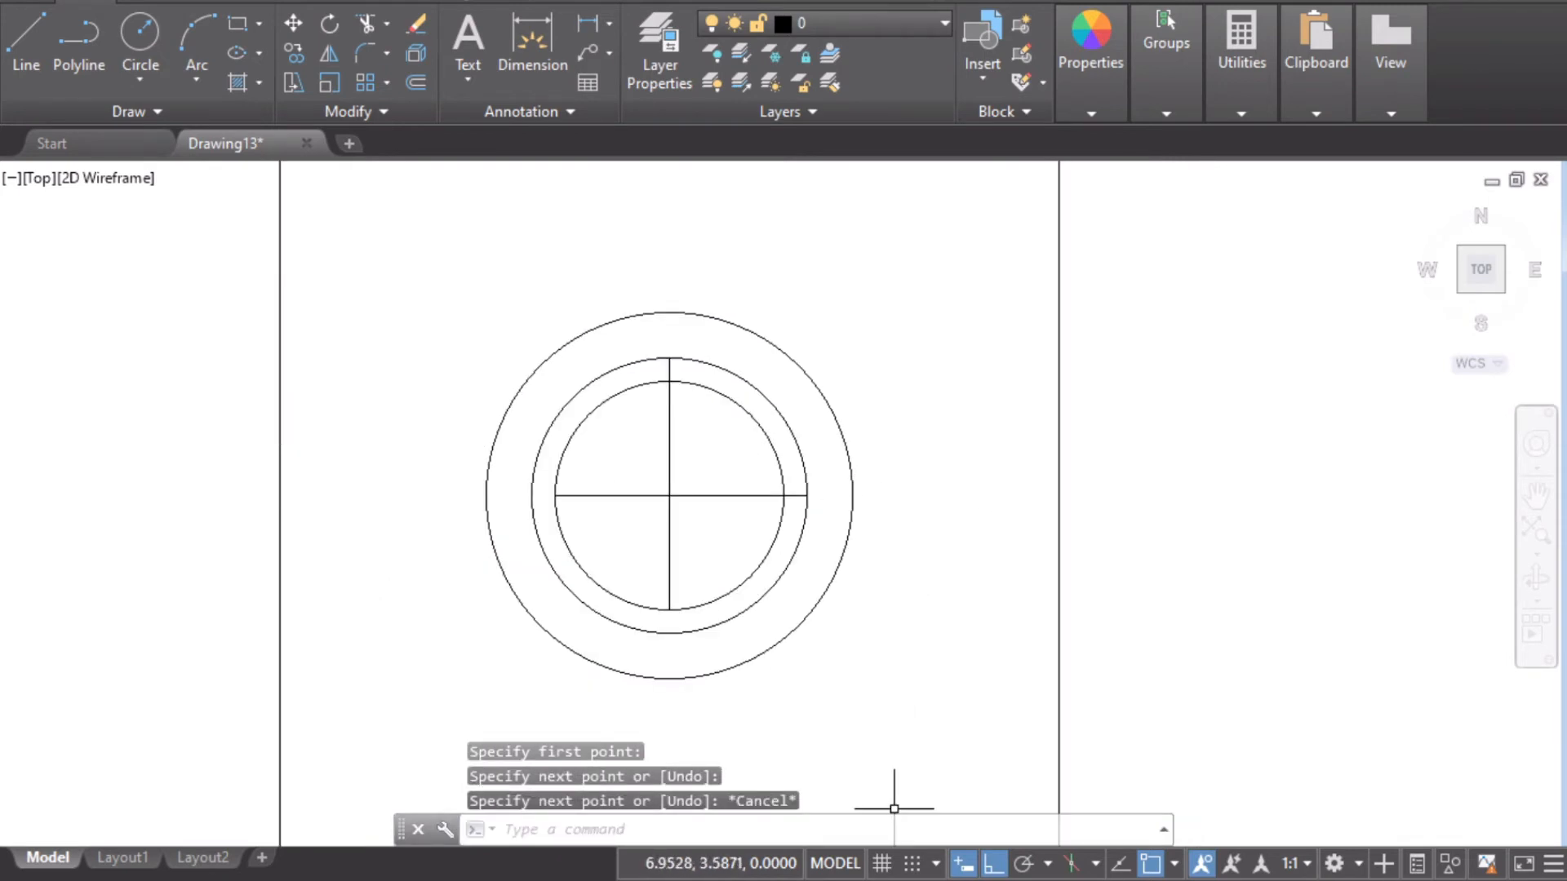
Start Trim, and in Snip & Sketch trace the upper-right 1.5 R arc and mark its upper end in red.
{"action": "key", "text": "alt+Tab"}
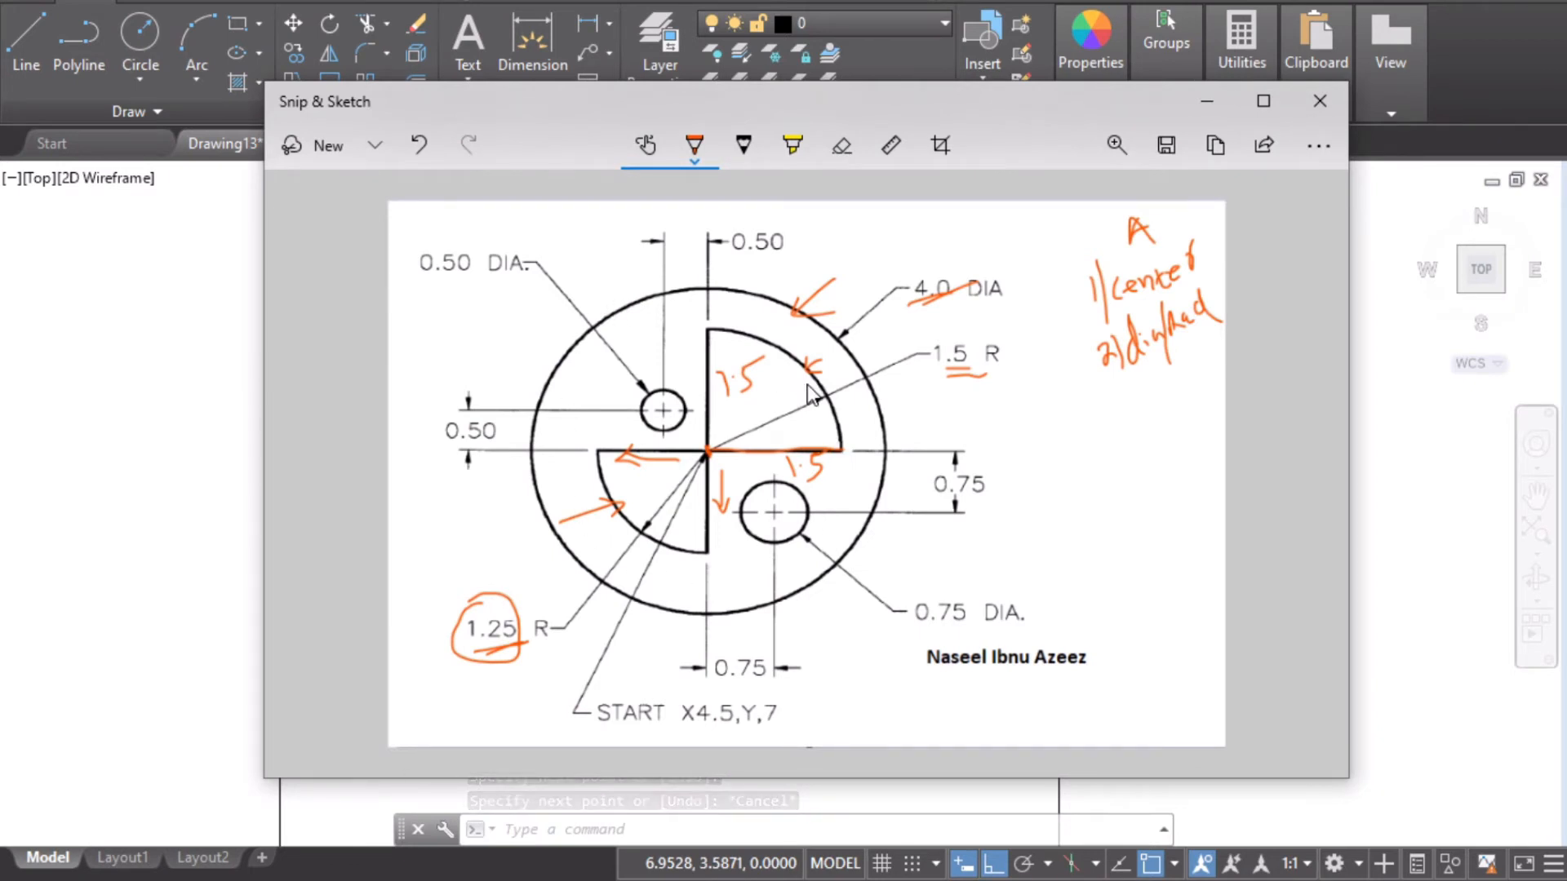
{"action": "left_click", "coordinate": [1207, 105]}
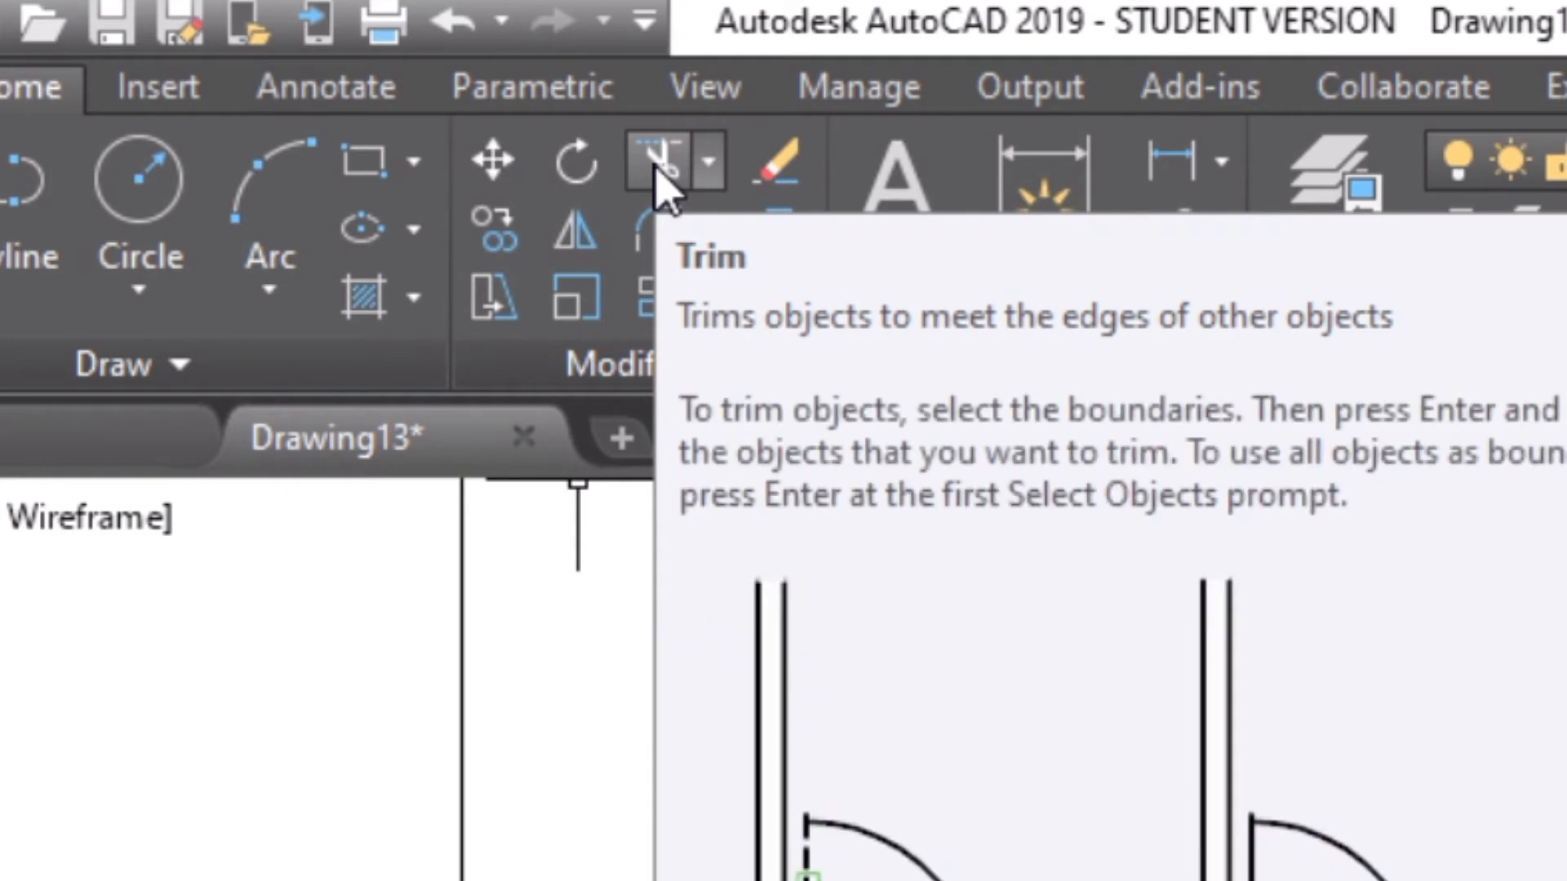
{"action": "left_click", "coordinate": [661, 175]}
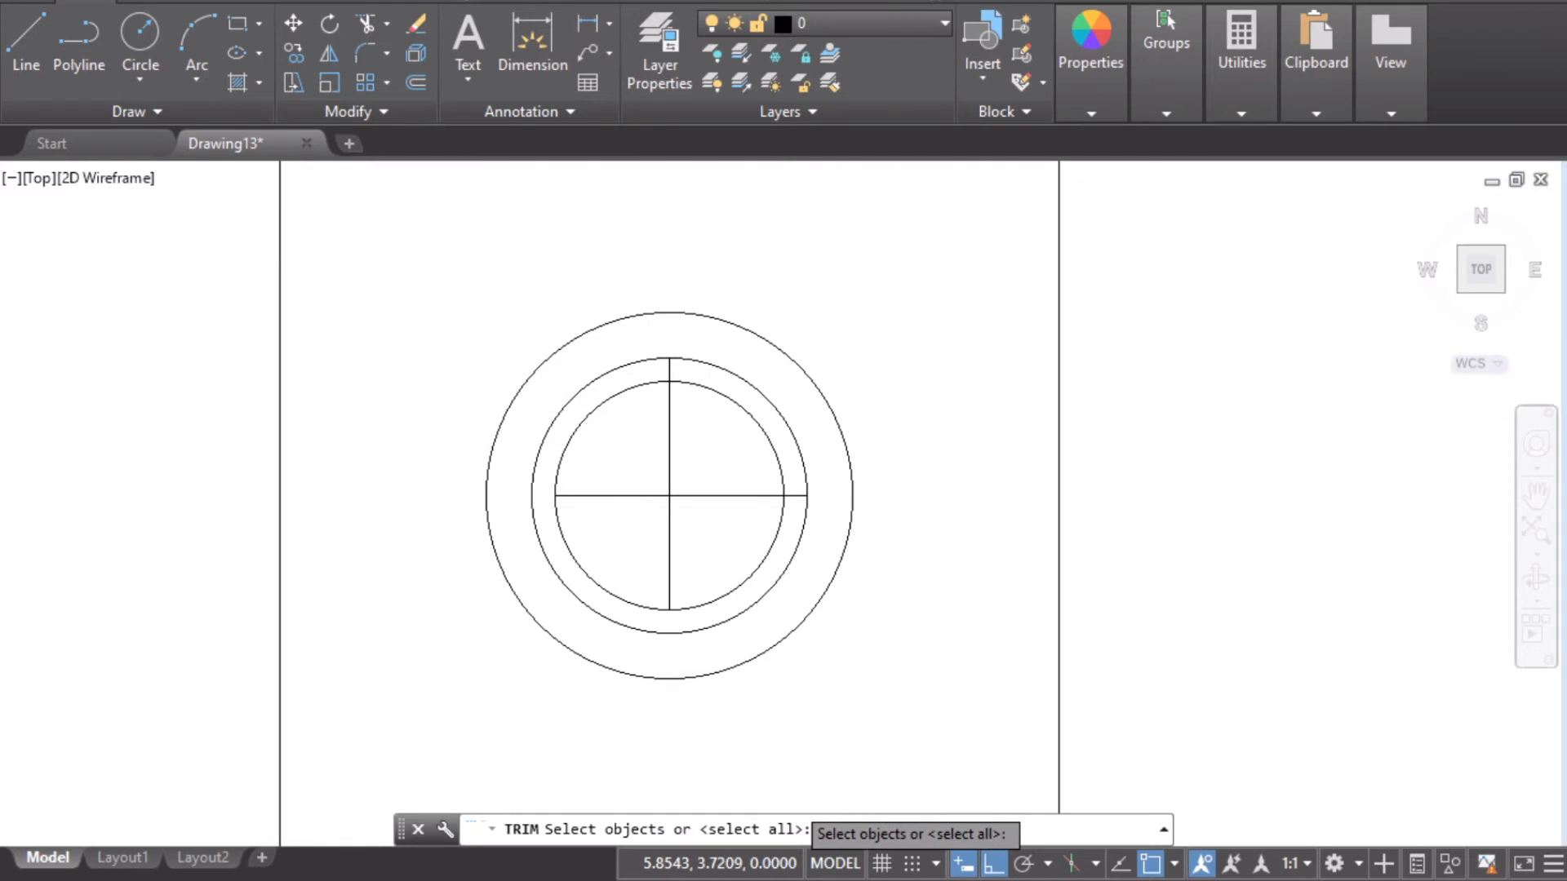
{"action": "key", "text": "alt+Tab"}
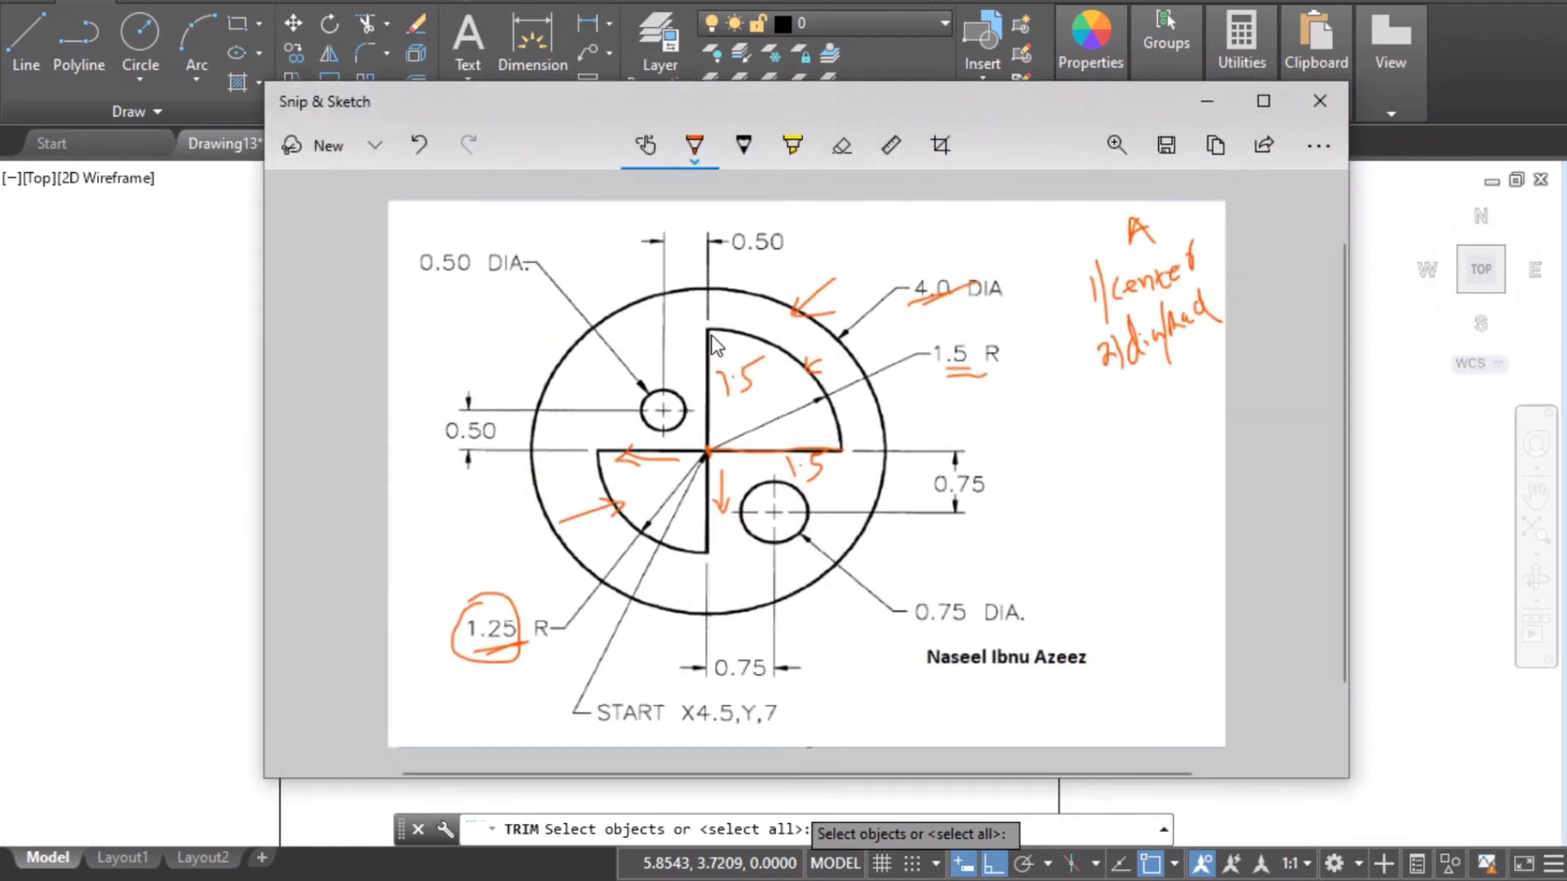
{"action": "left_click_drag", "start_coordinate": [704, 330], "coordinate": [848, 365]}
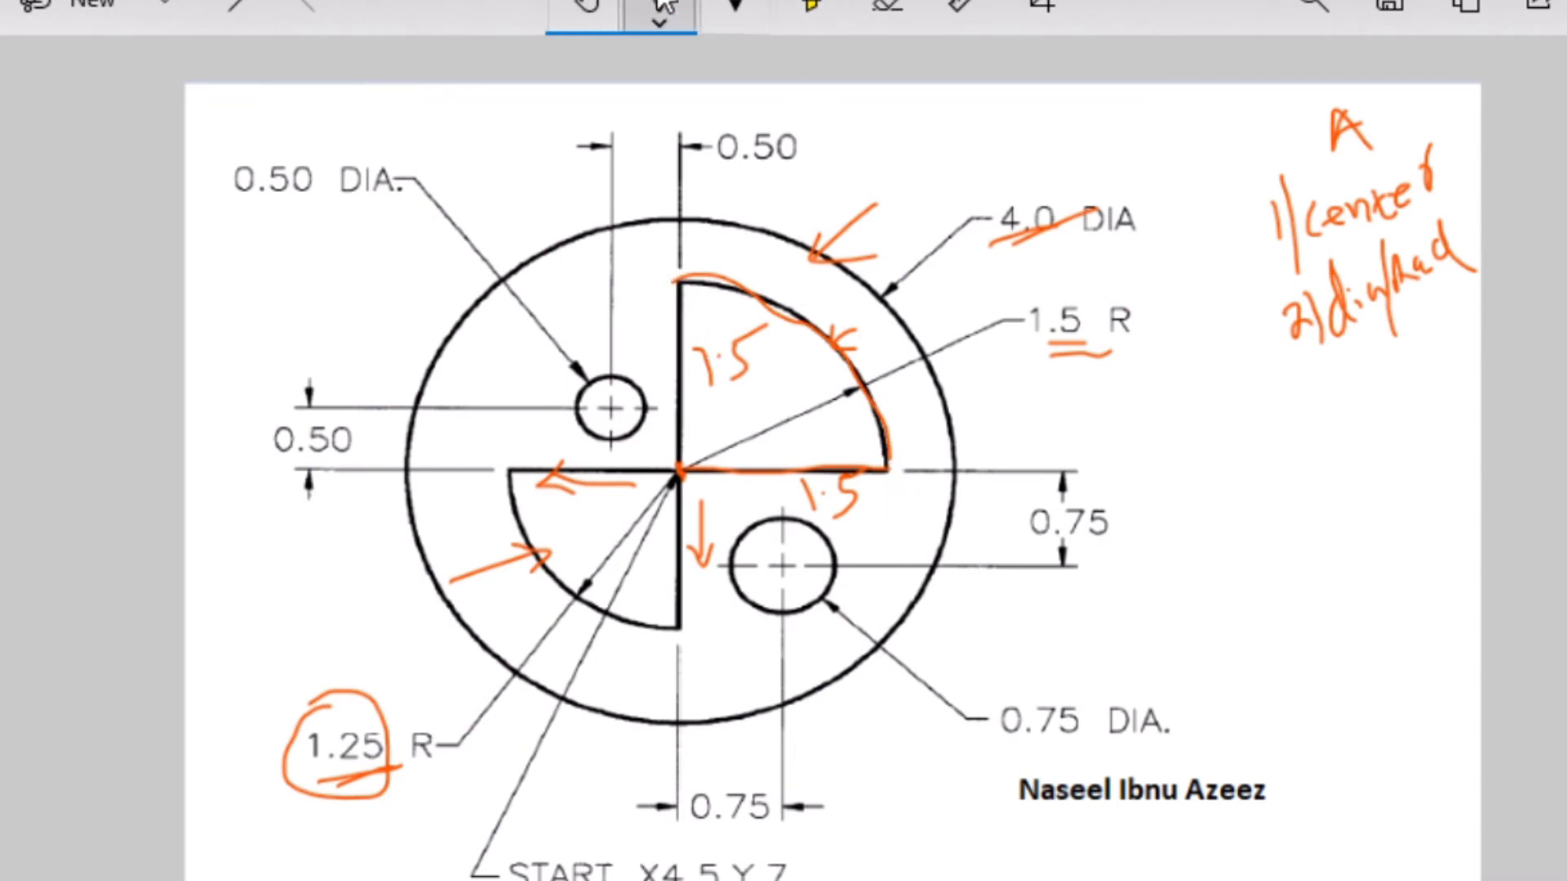
{"action": "left_click", "coordinate": [662, 8]}
{"action": "left_click", "coordinate": [525, 255]}
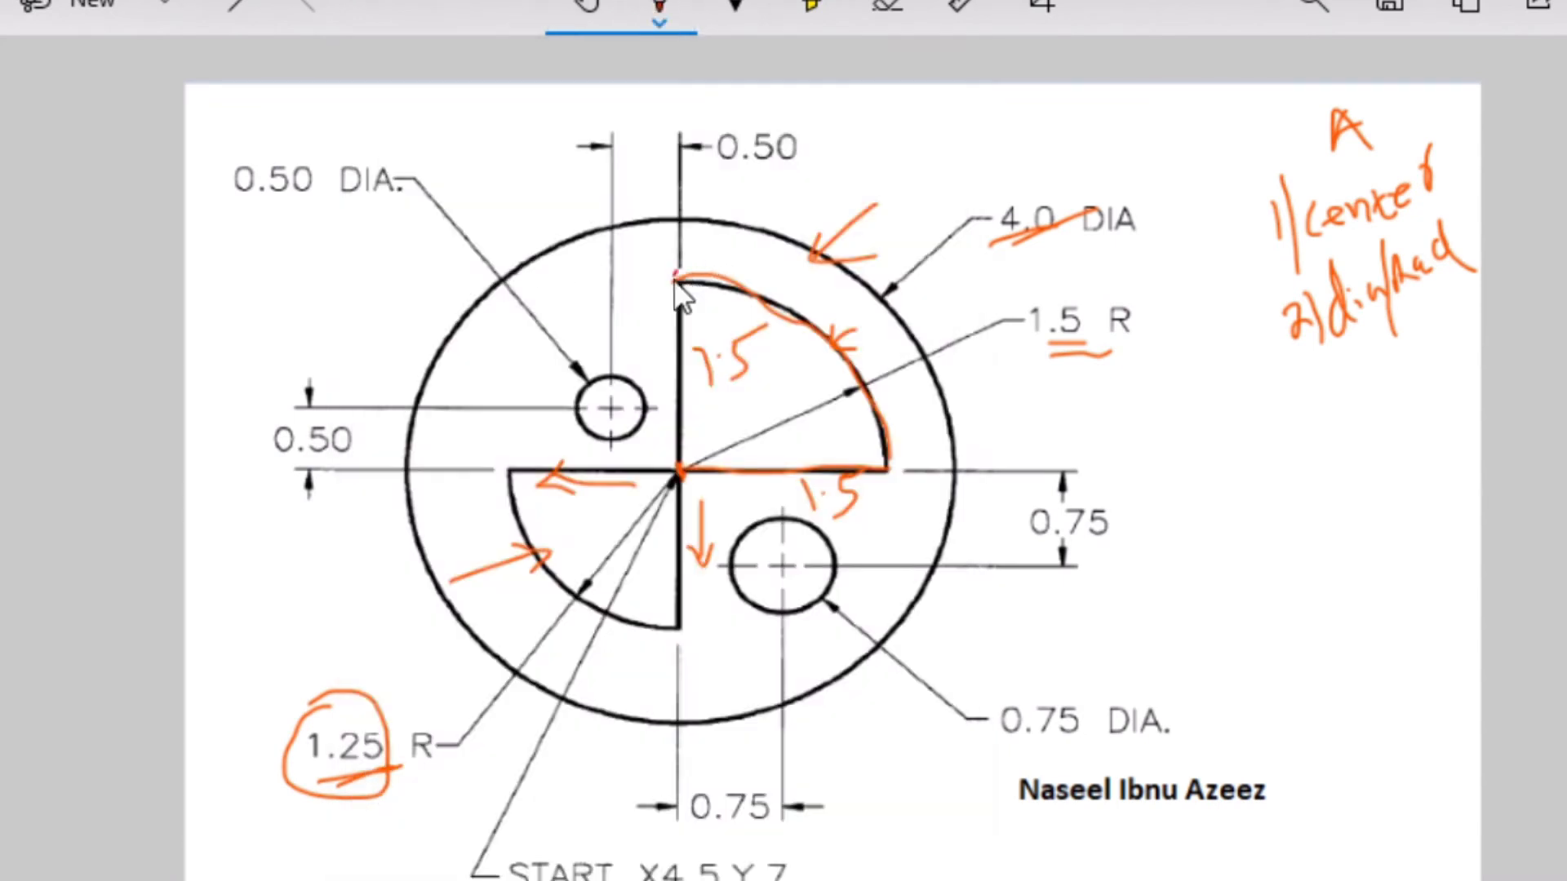
{"action": "left_click_drag", "start_coordinate": [643, 297], "coordinate": [697, 286]}
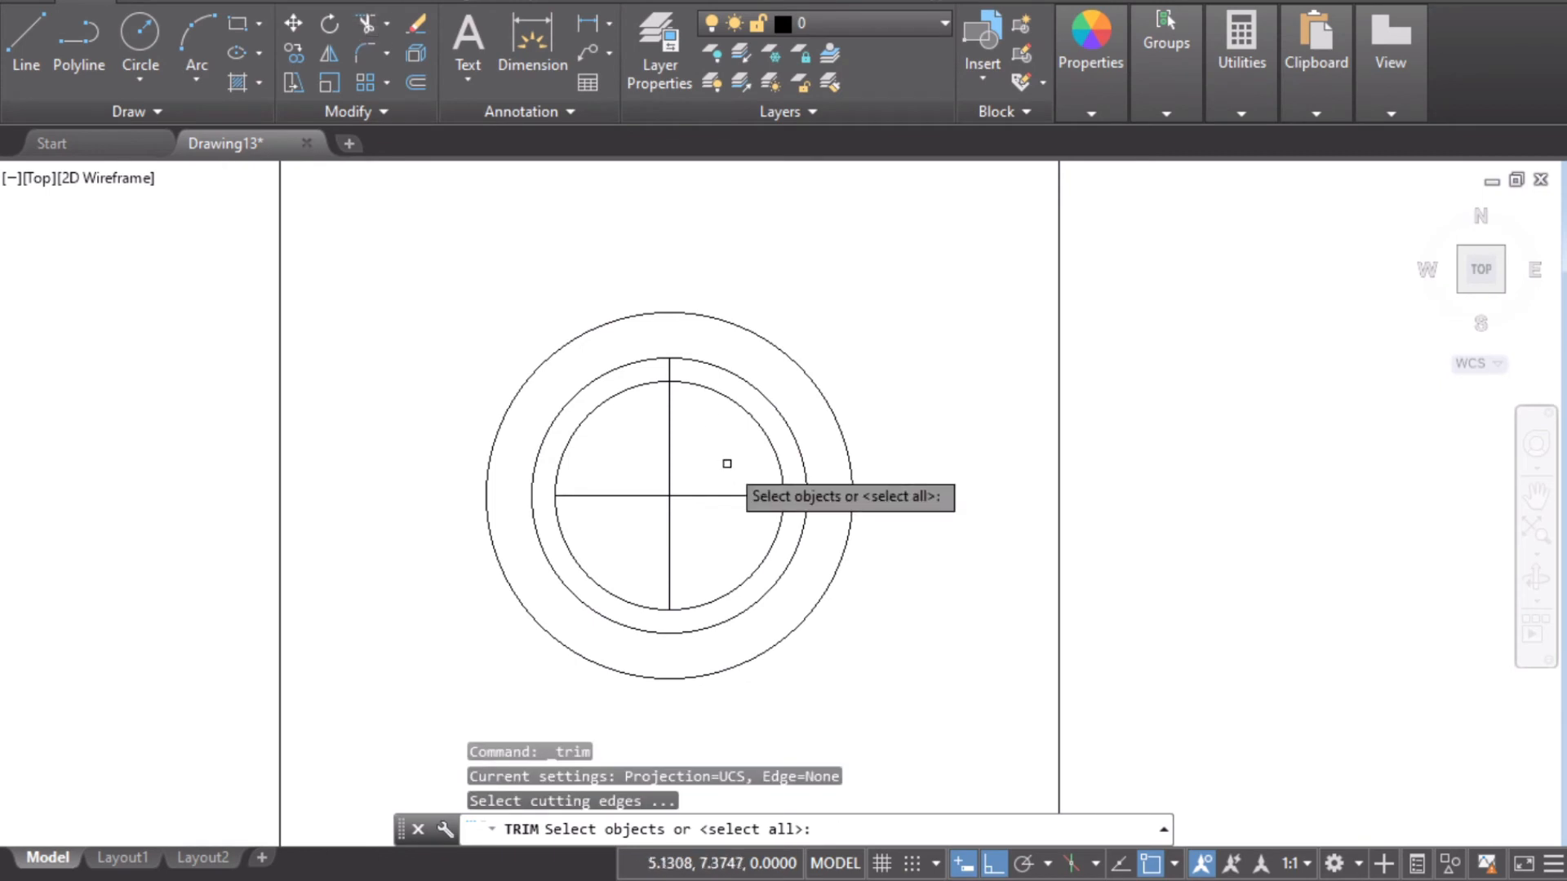
In AutoCAD, trim the 1.5 radius circle to its upper-right quarter, using the upper vertical and right horizontal lines as cutting edges.
{"action": "left_click", "coordinate": [669, 415]}
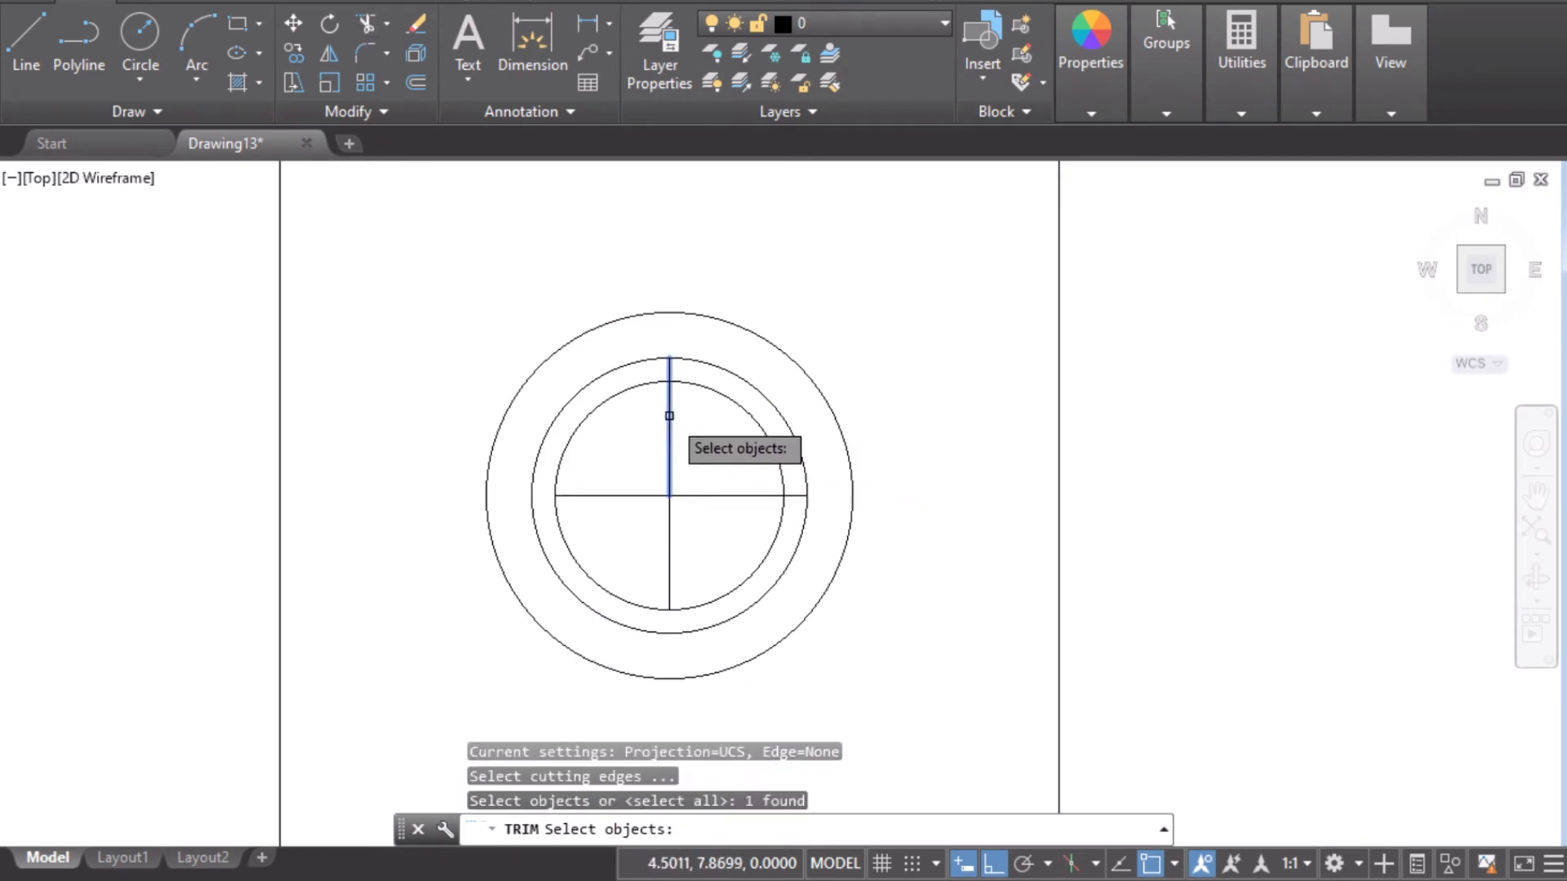
{"action": "left_click", "coordinate": [739, 496]}
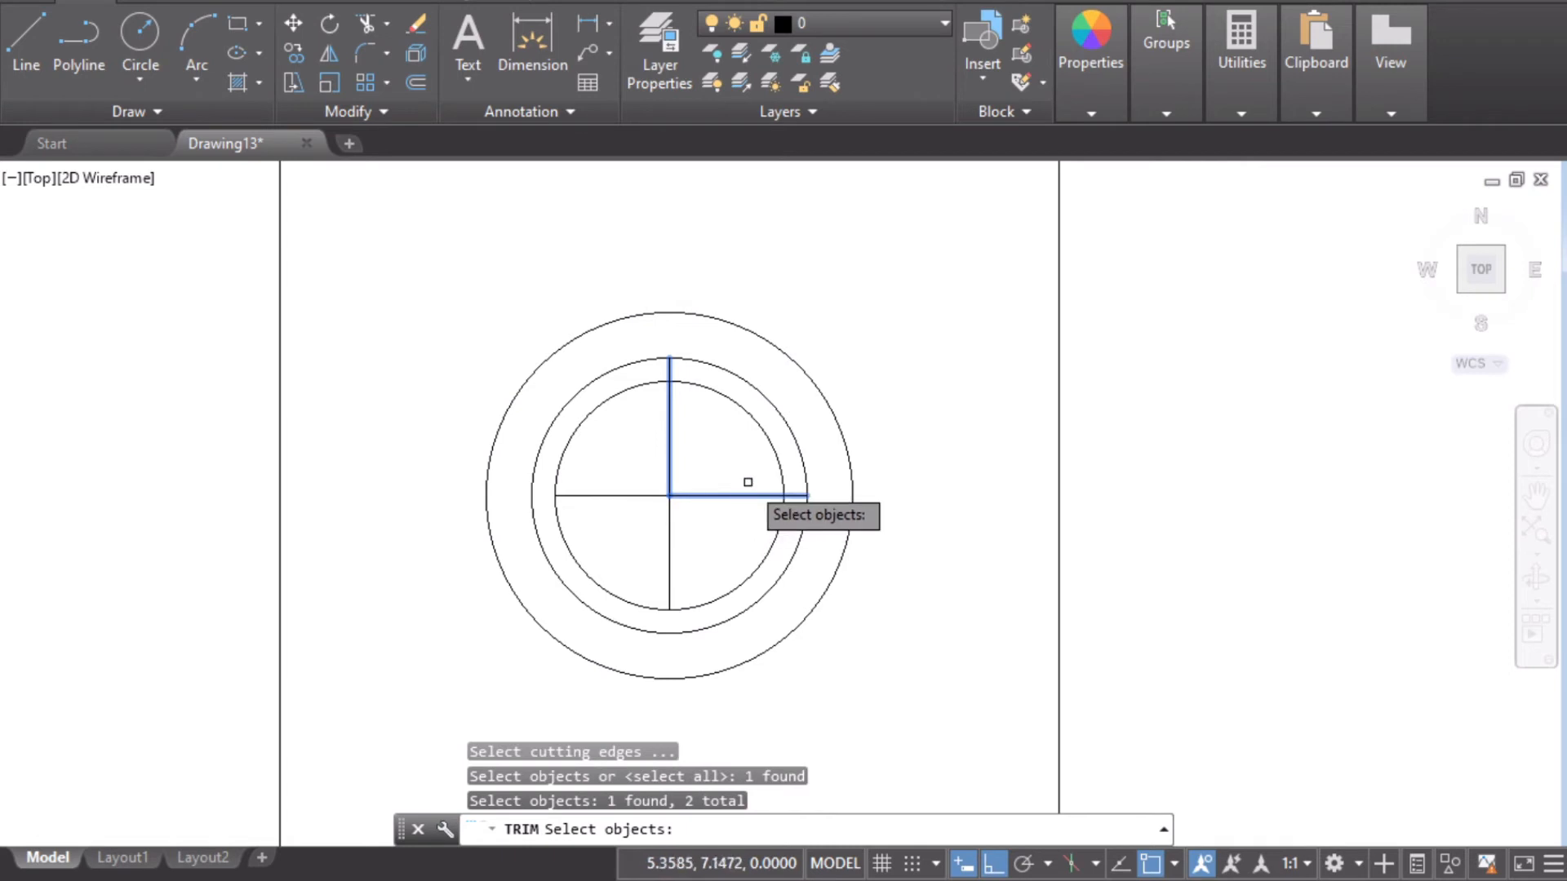
{"action": "key", "text": "Return"}
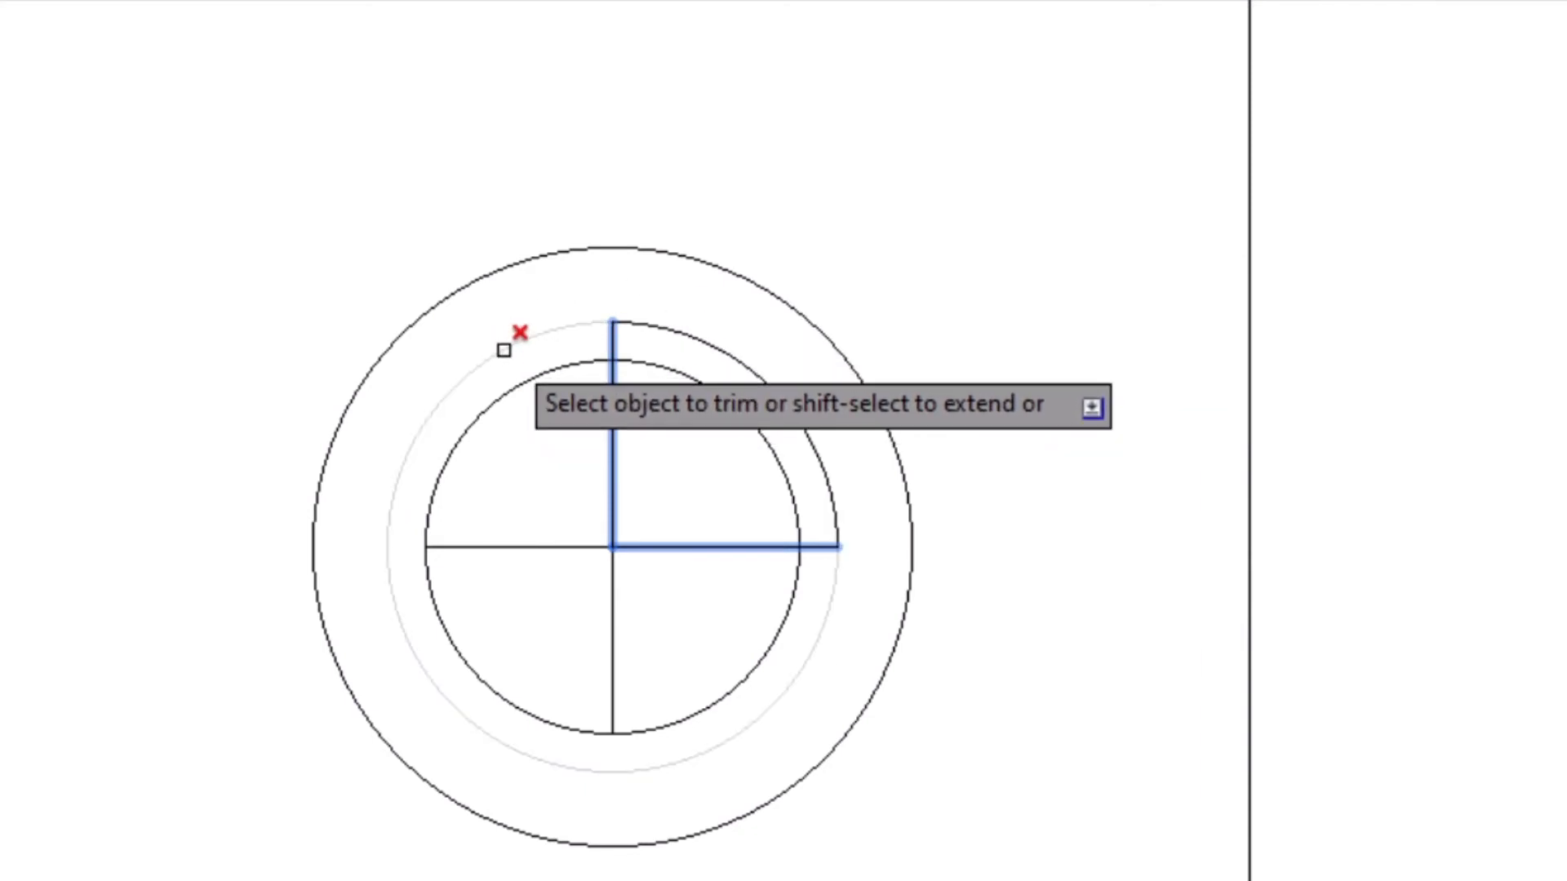
{"action": "left_click", "coordinate": [504, 350]}
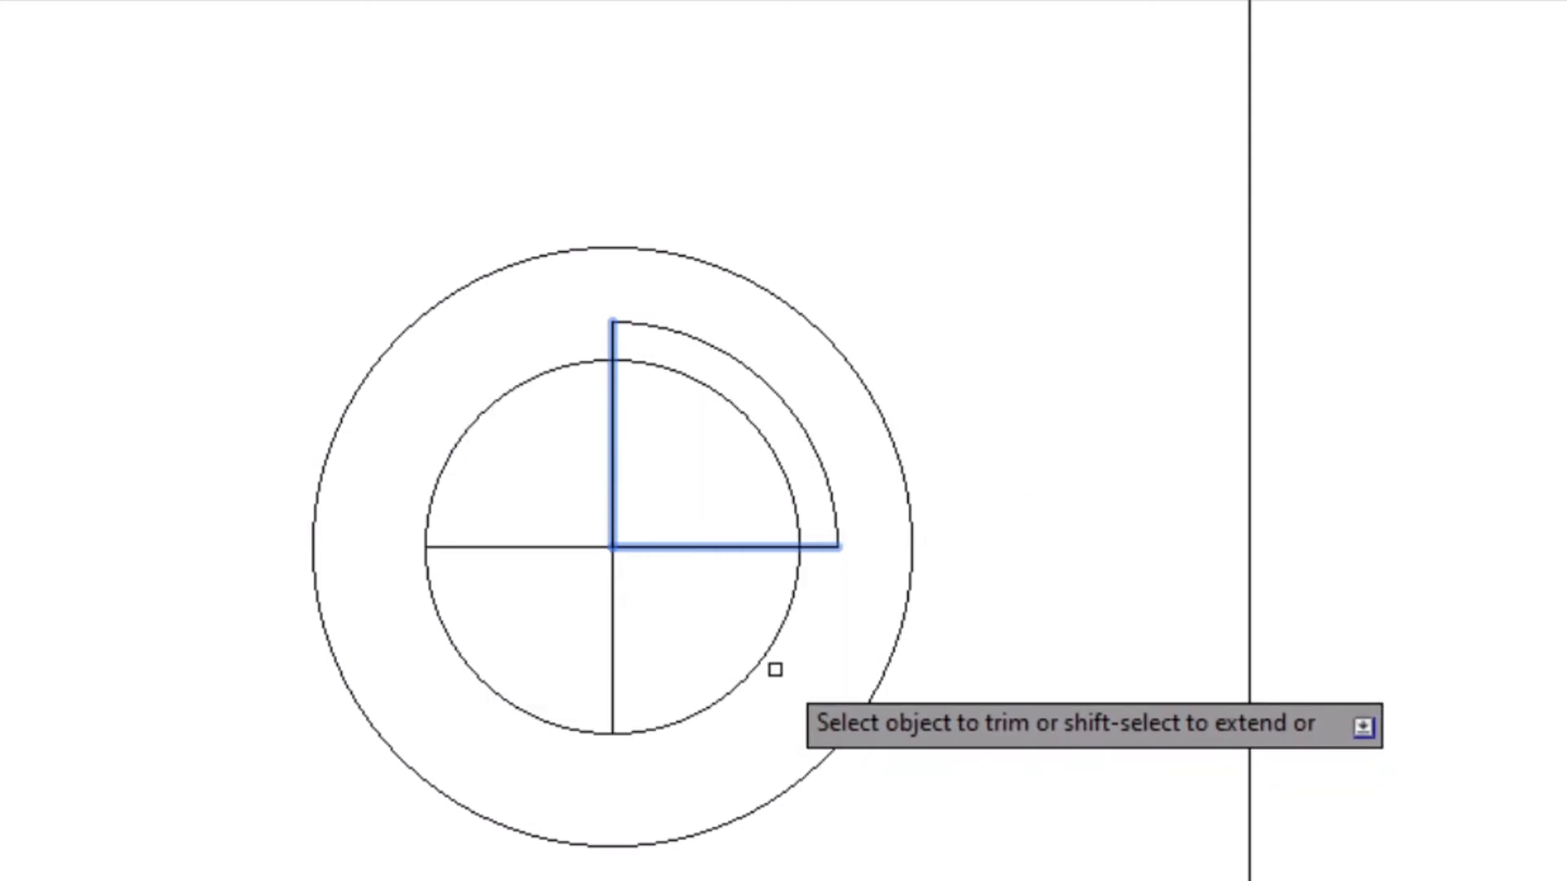
{"action": "key", "text": "Escape"}
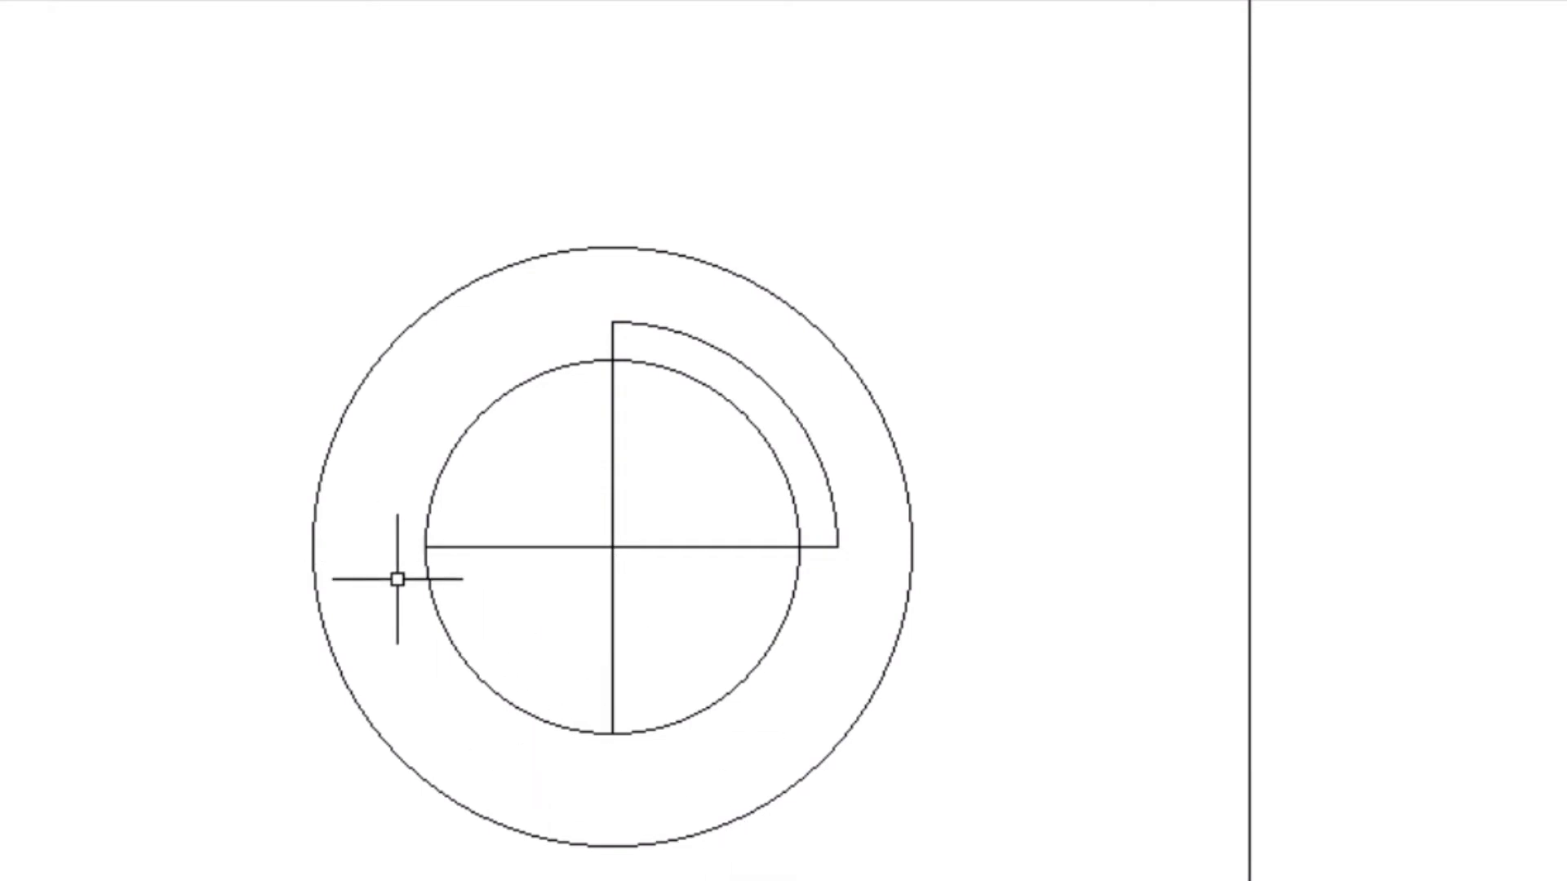
In Snip & Sketch, mark the outer ends of the lower-left sector's two straight edges in red.
{"action": "left_click", "coordinate": [437, 570]}
{"action": "left_click", "coordinate": [425, 577]}
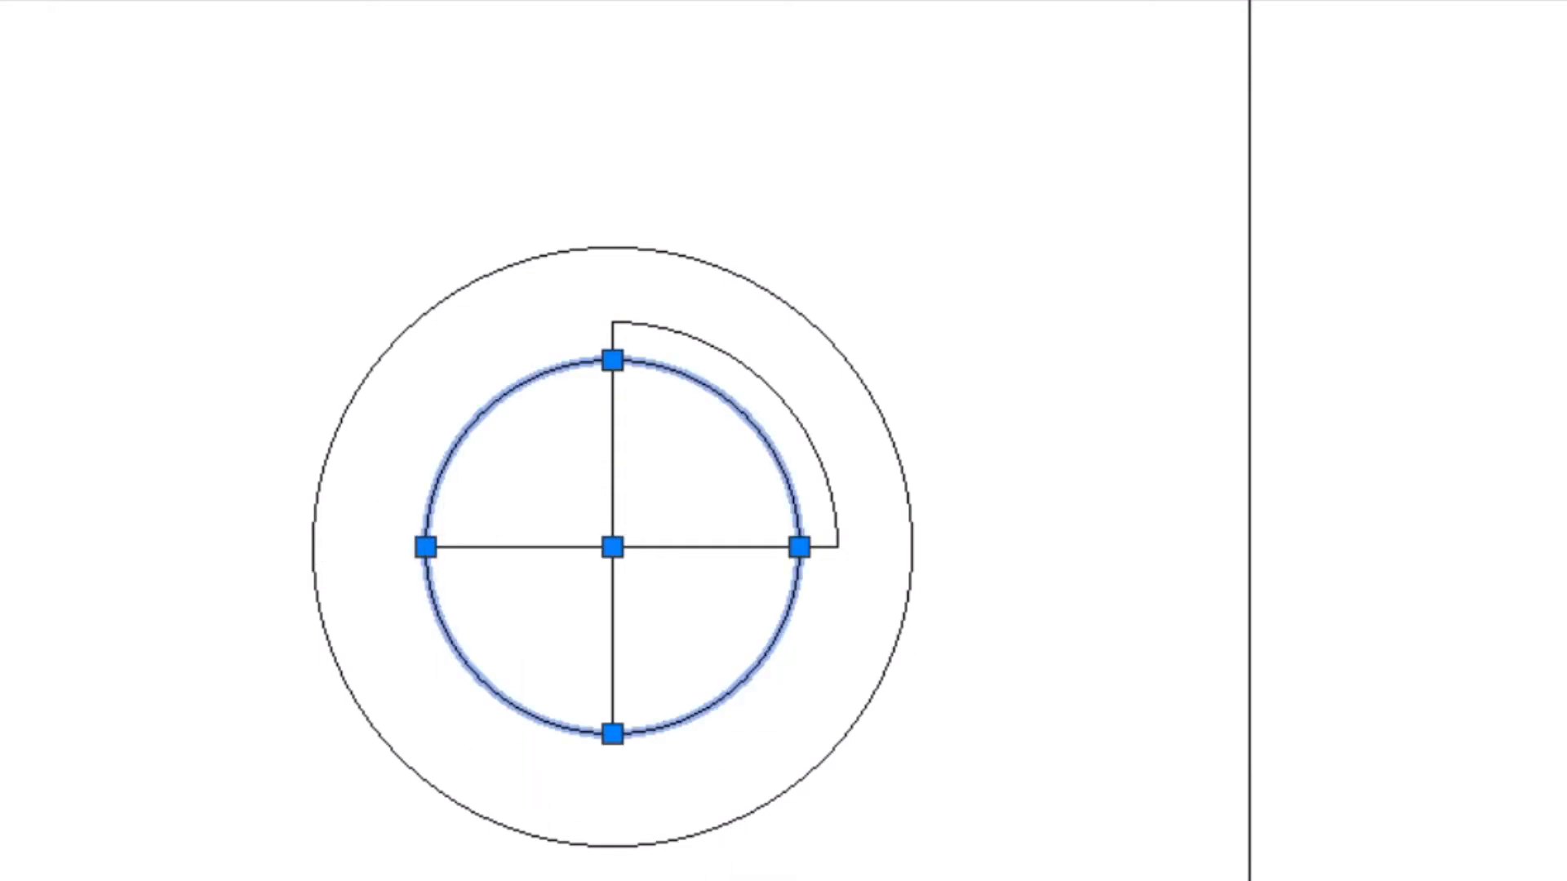
{"action": "key", "text": "alt+Tab"}
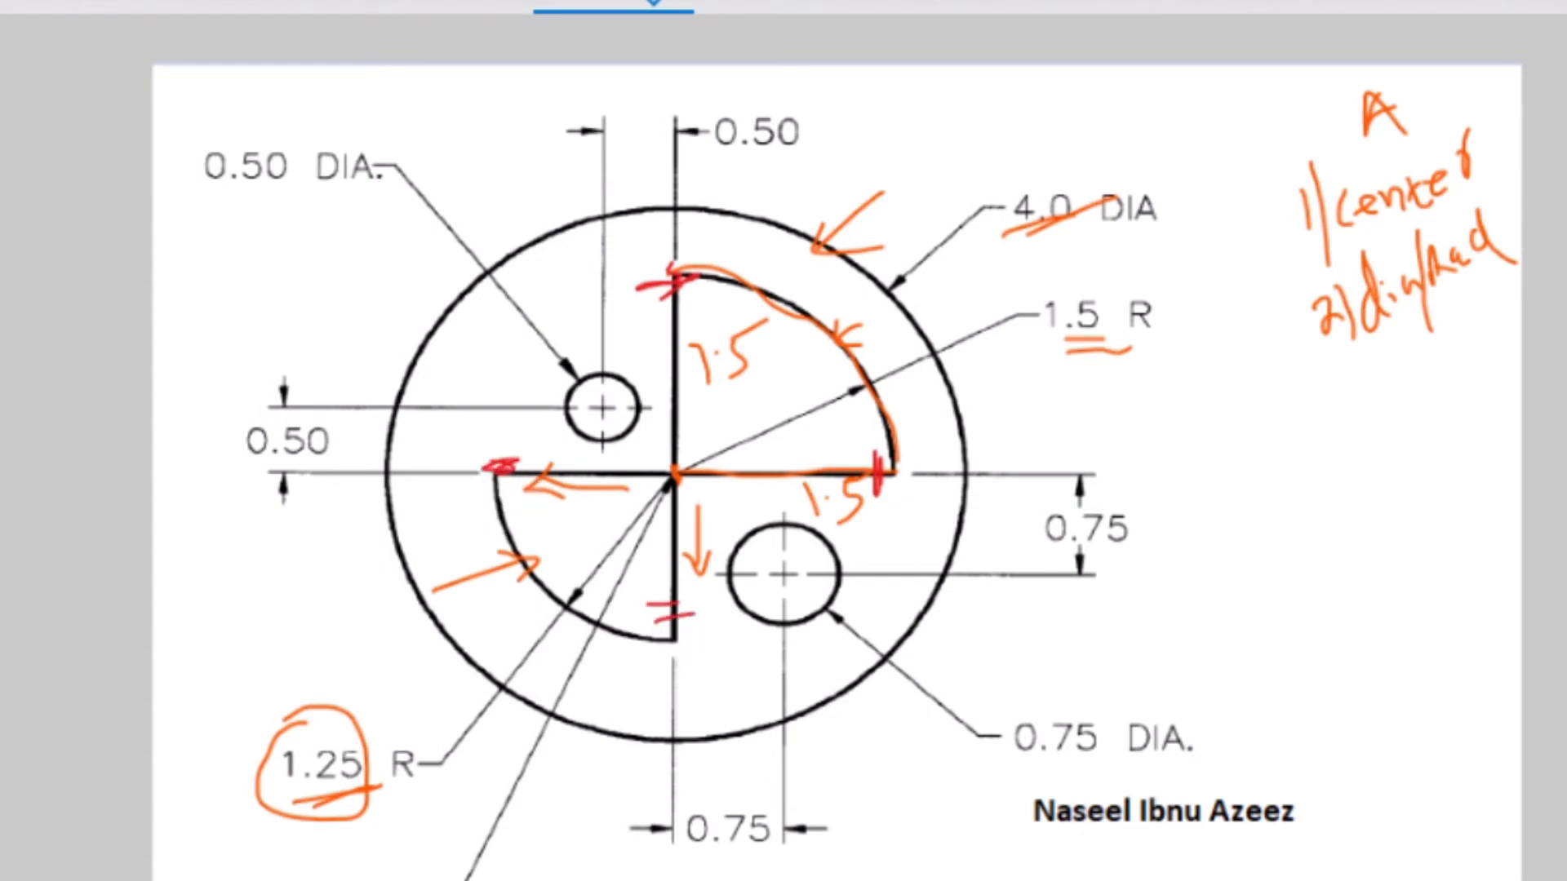
{"action": "key", "text": "alt+Tab"}
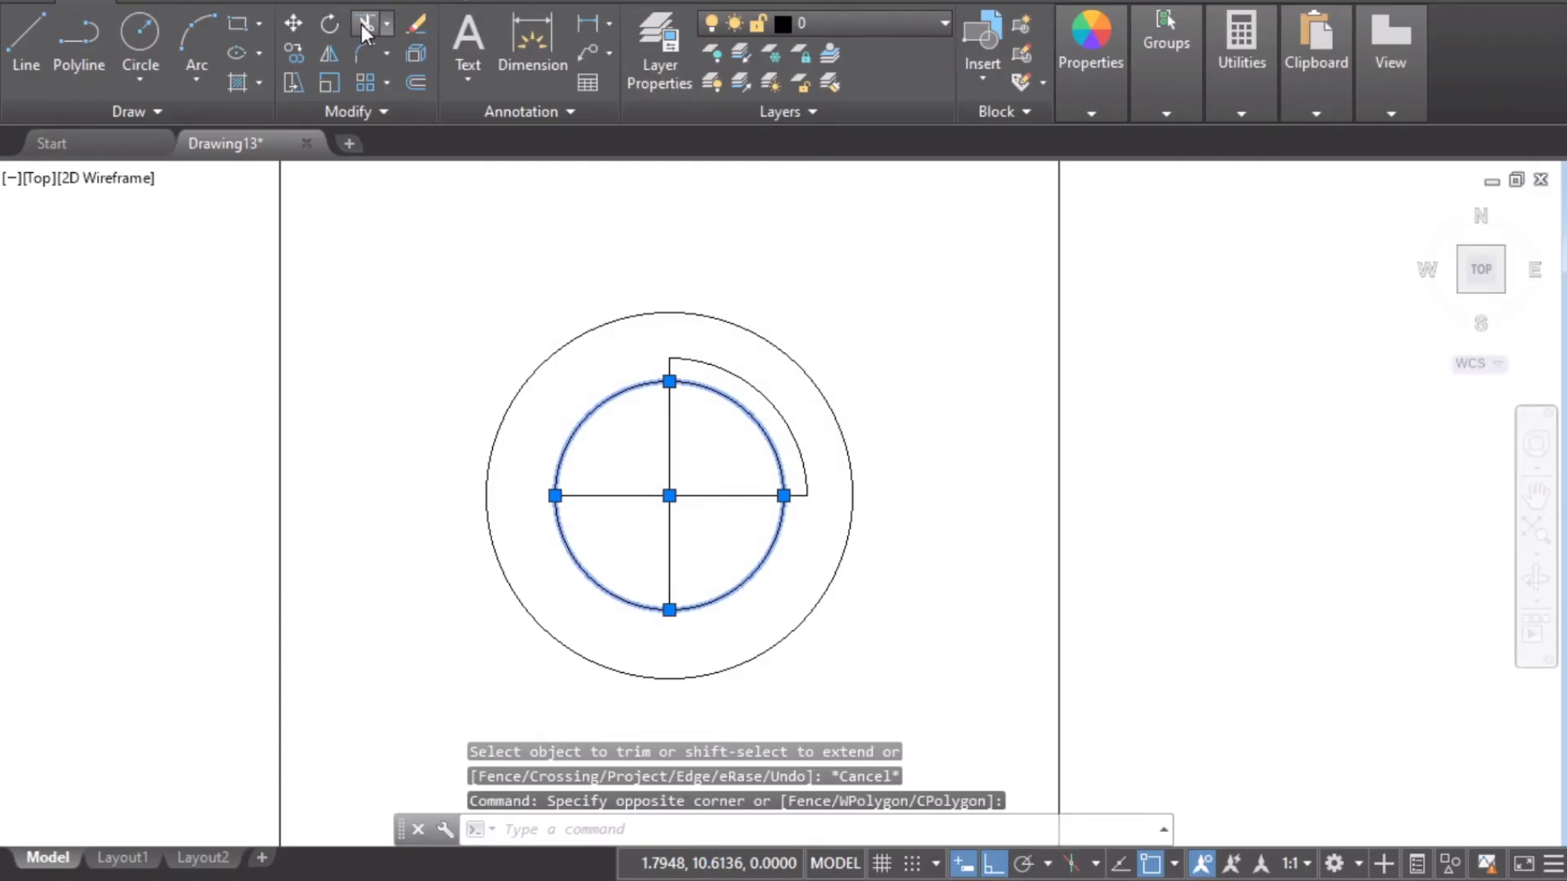
In AutoCAD, trim the 1.25 radius circle to its lower-left quarter, using the left horizontal and lower vertical lines as cutting edges.
{"action": "key", "text": "Escape"}
{"action": "left_click", "coordinate": [365, 26]}
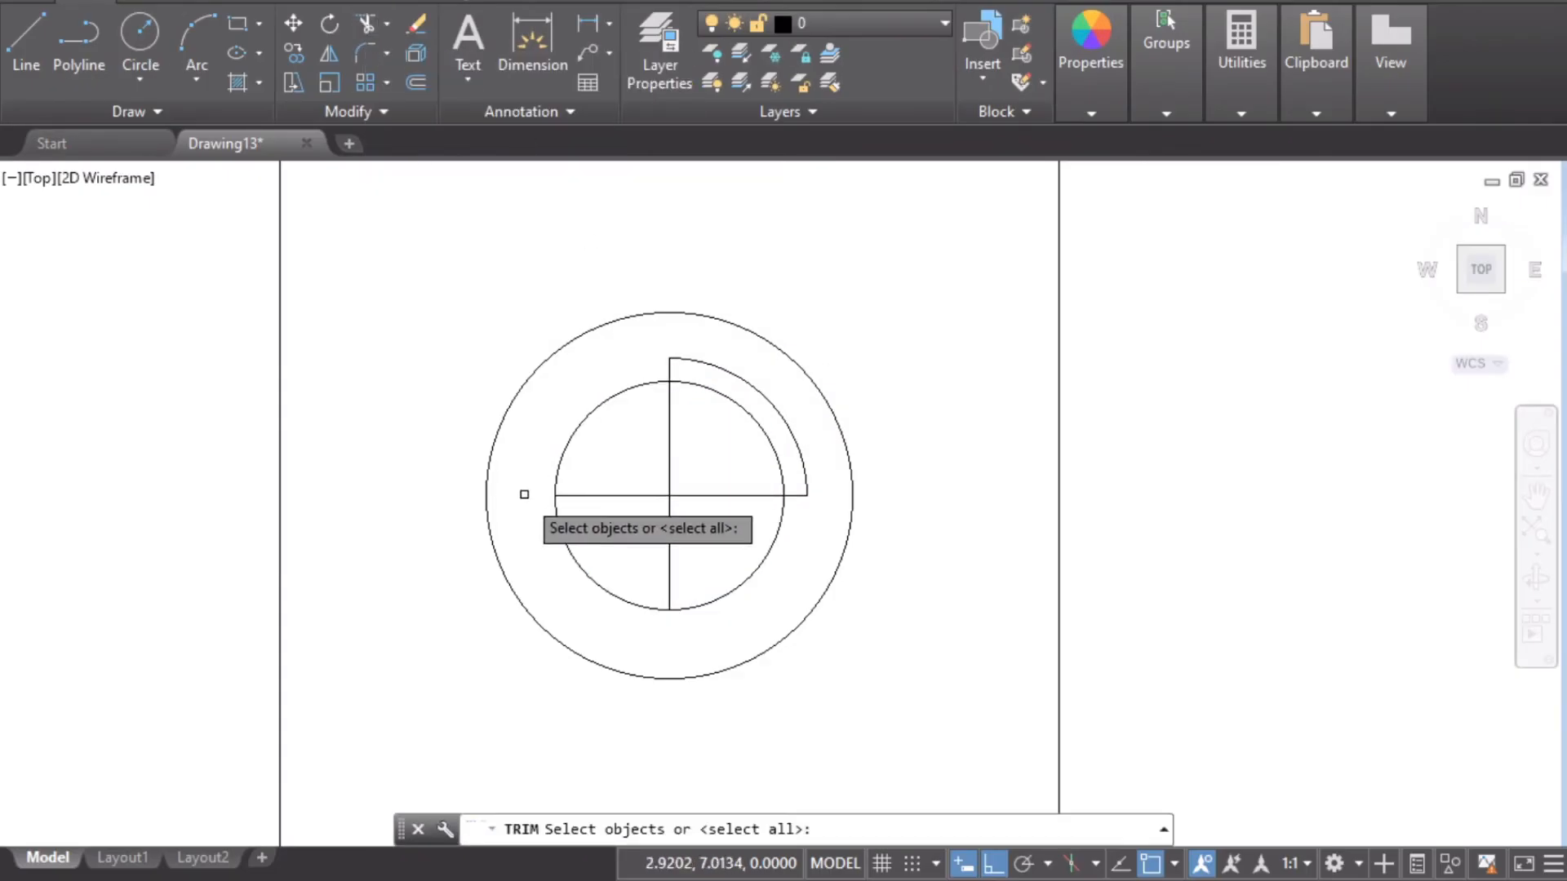
{"action": "left_click", "coordinate": [613, 493]}
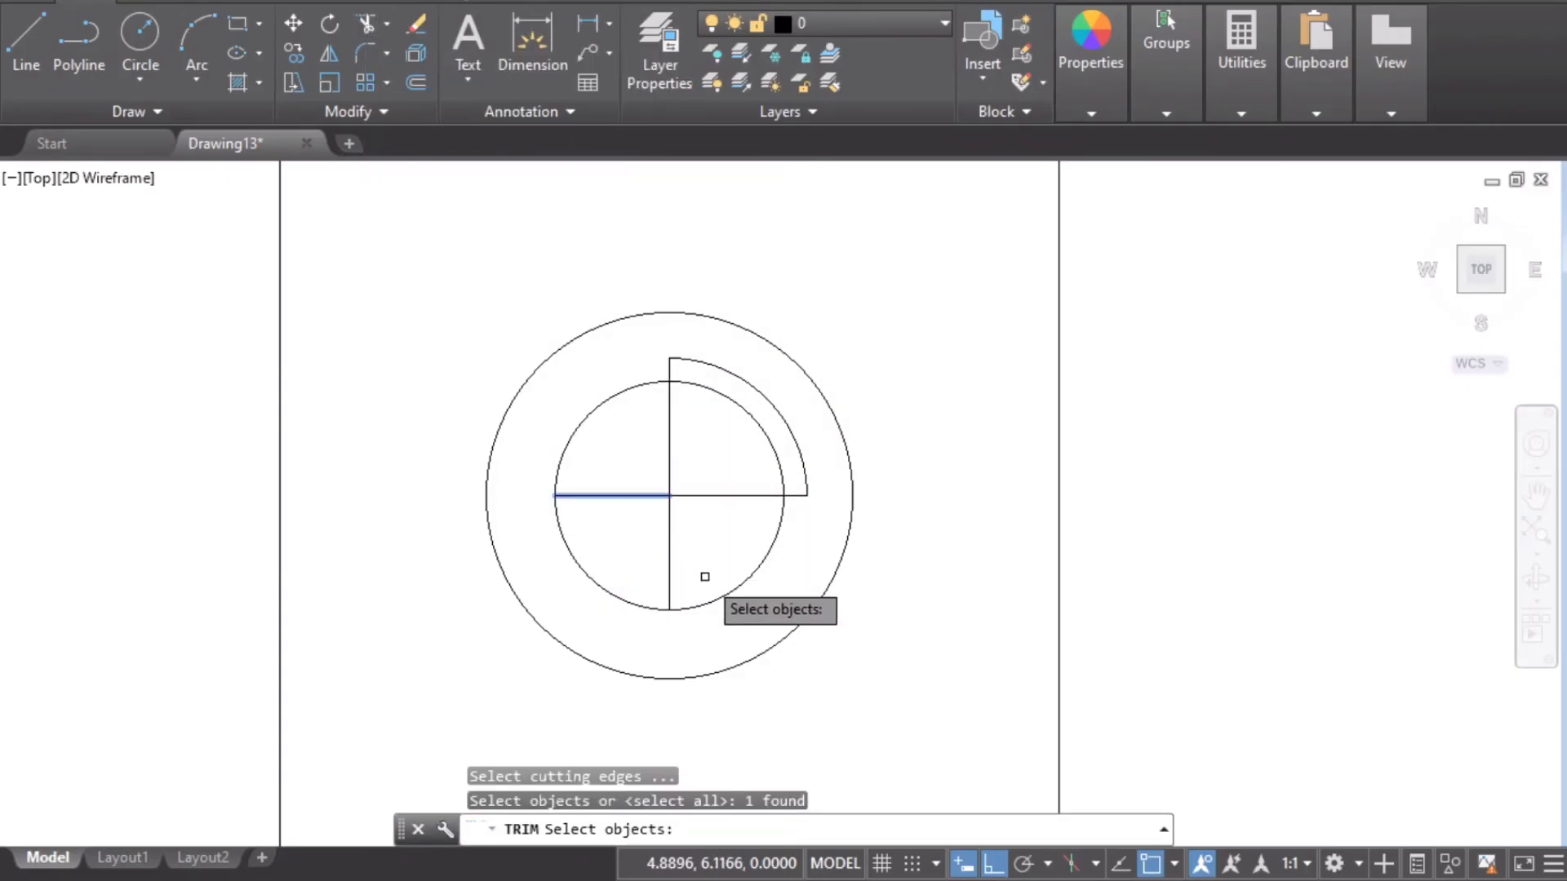
{"action": "left_click", "coordinate": [670, 555]}
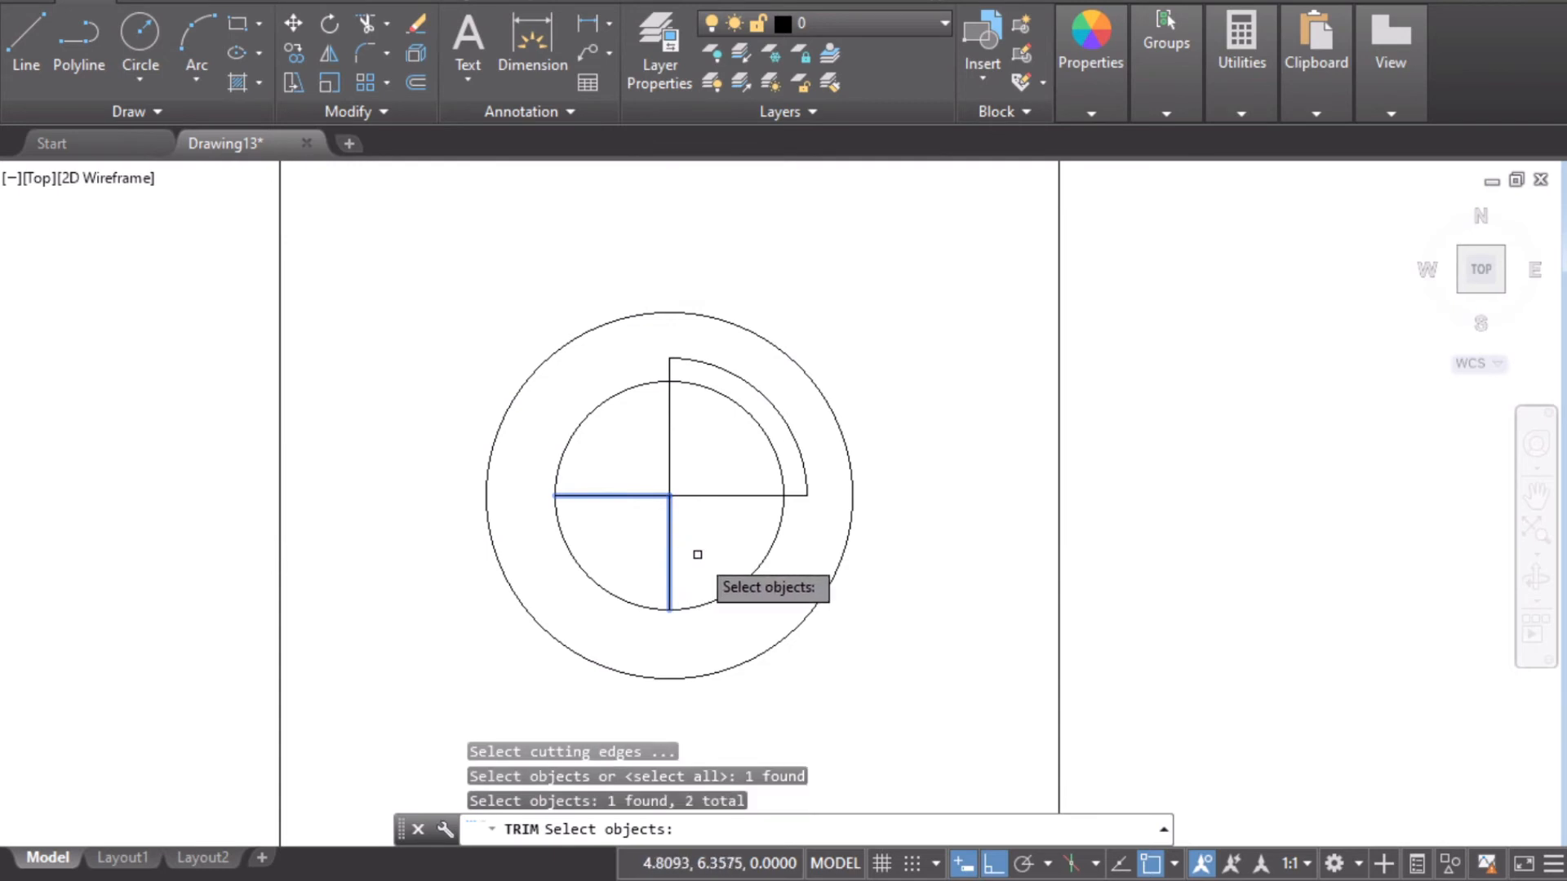
{"action": "key", "text": "Return"}
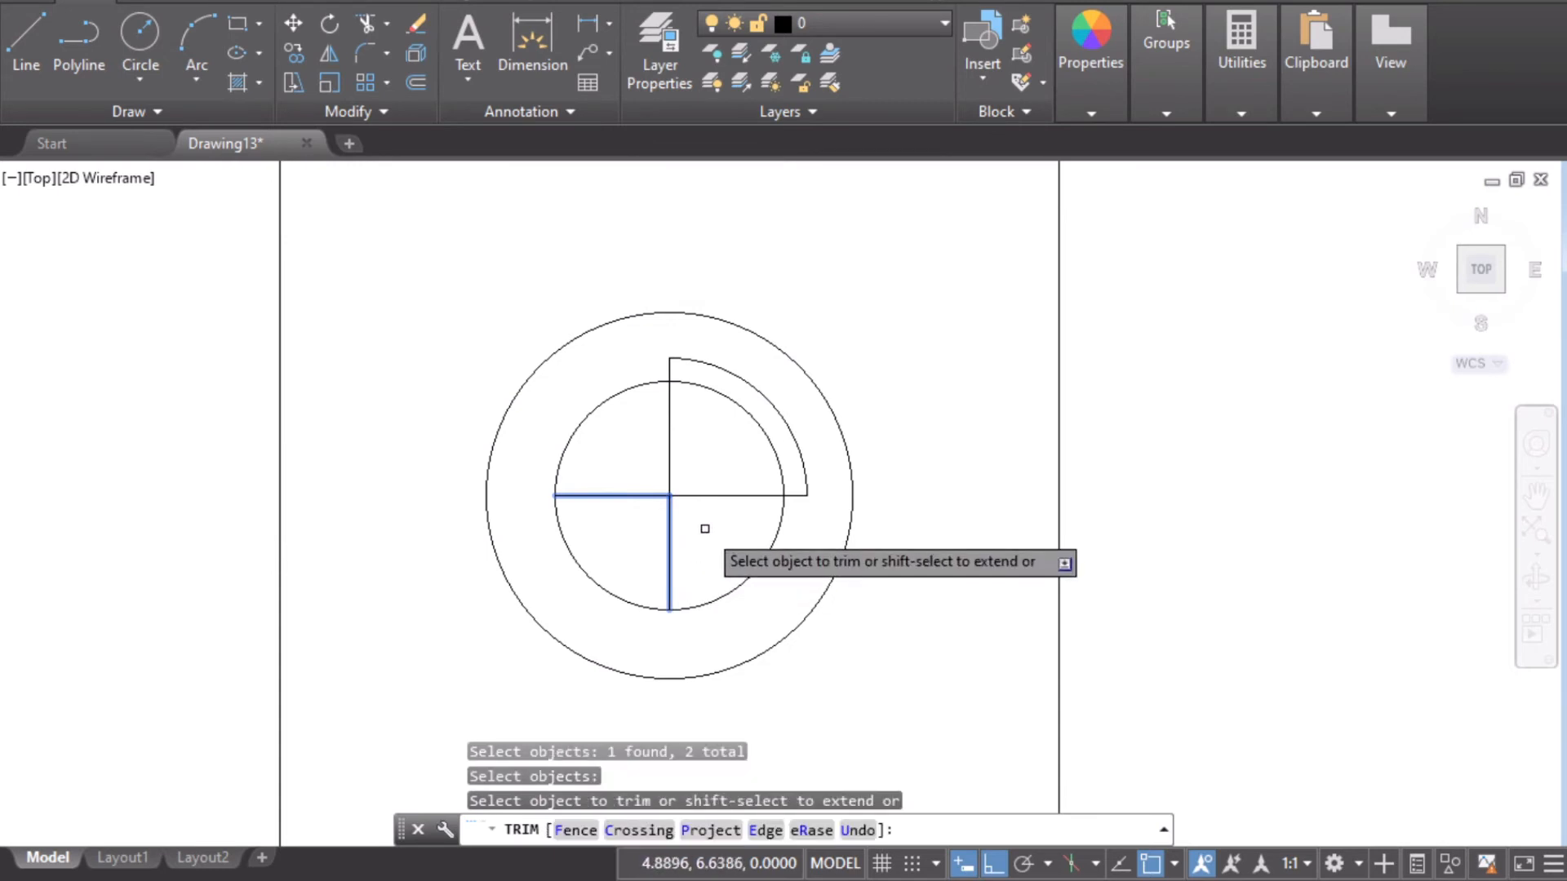
{"action": "left_click", "coordinate": [606, 399]}
{"action": "key", "text": "Escape"}
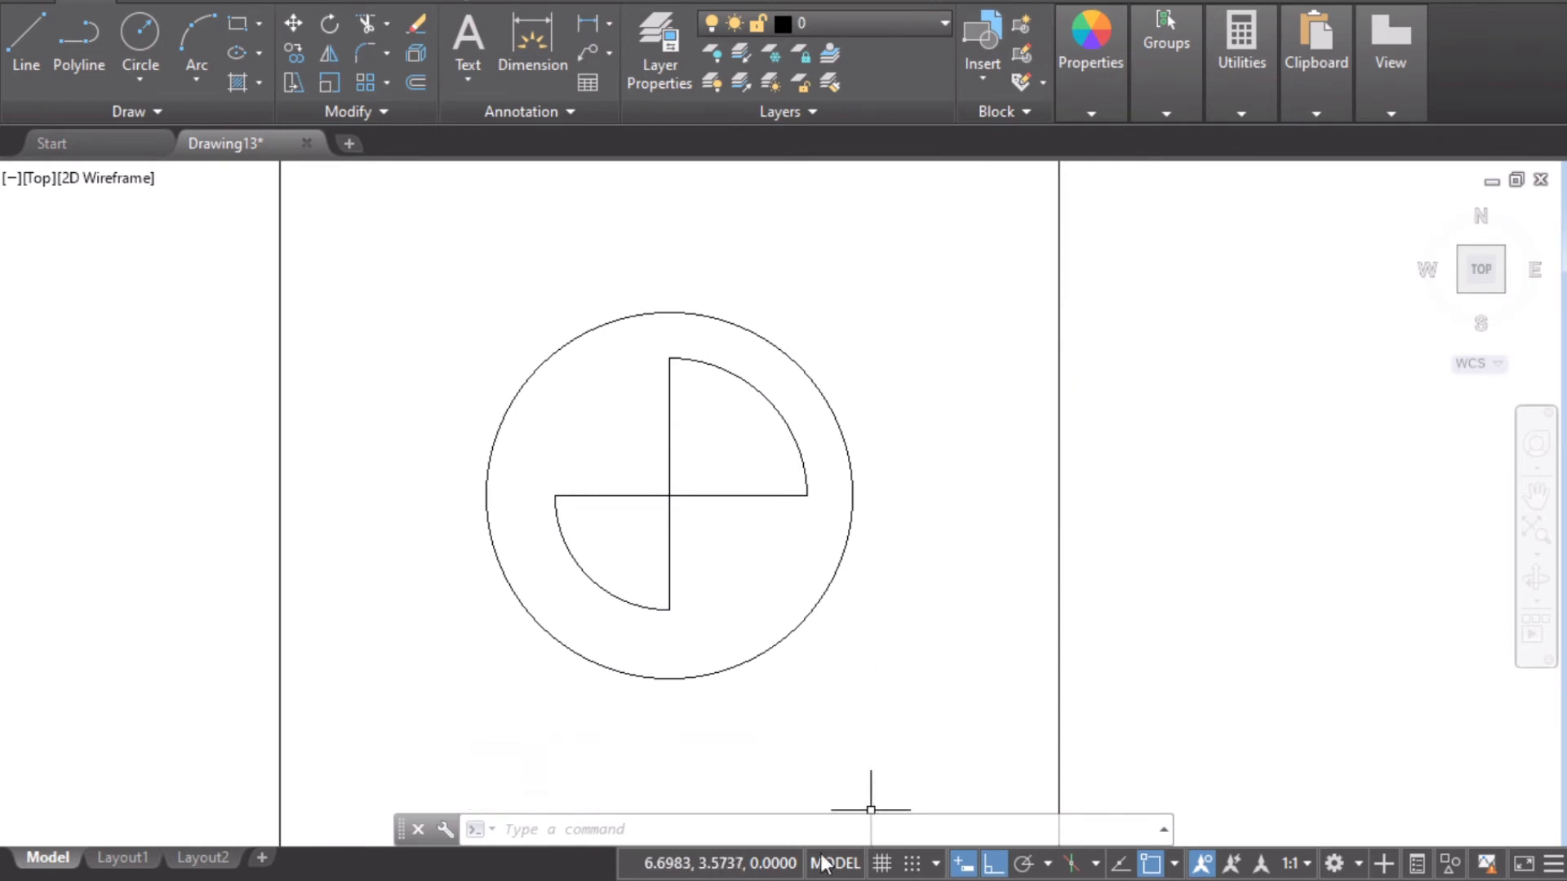
In Snip & Sketch, mark the 0.75 DIA circle's centre and diameter label, and add arrows along its two 0.75 offset dimensions.
{"action": "key", "text": "alt+Tab"}
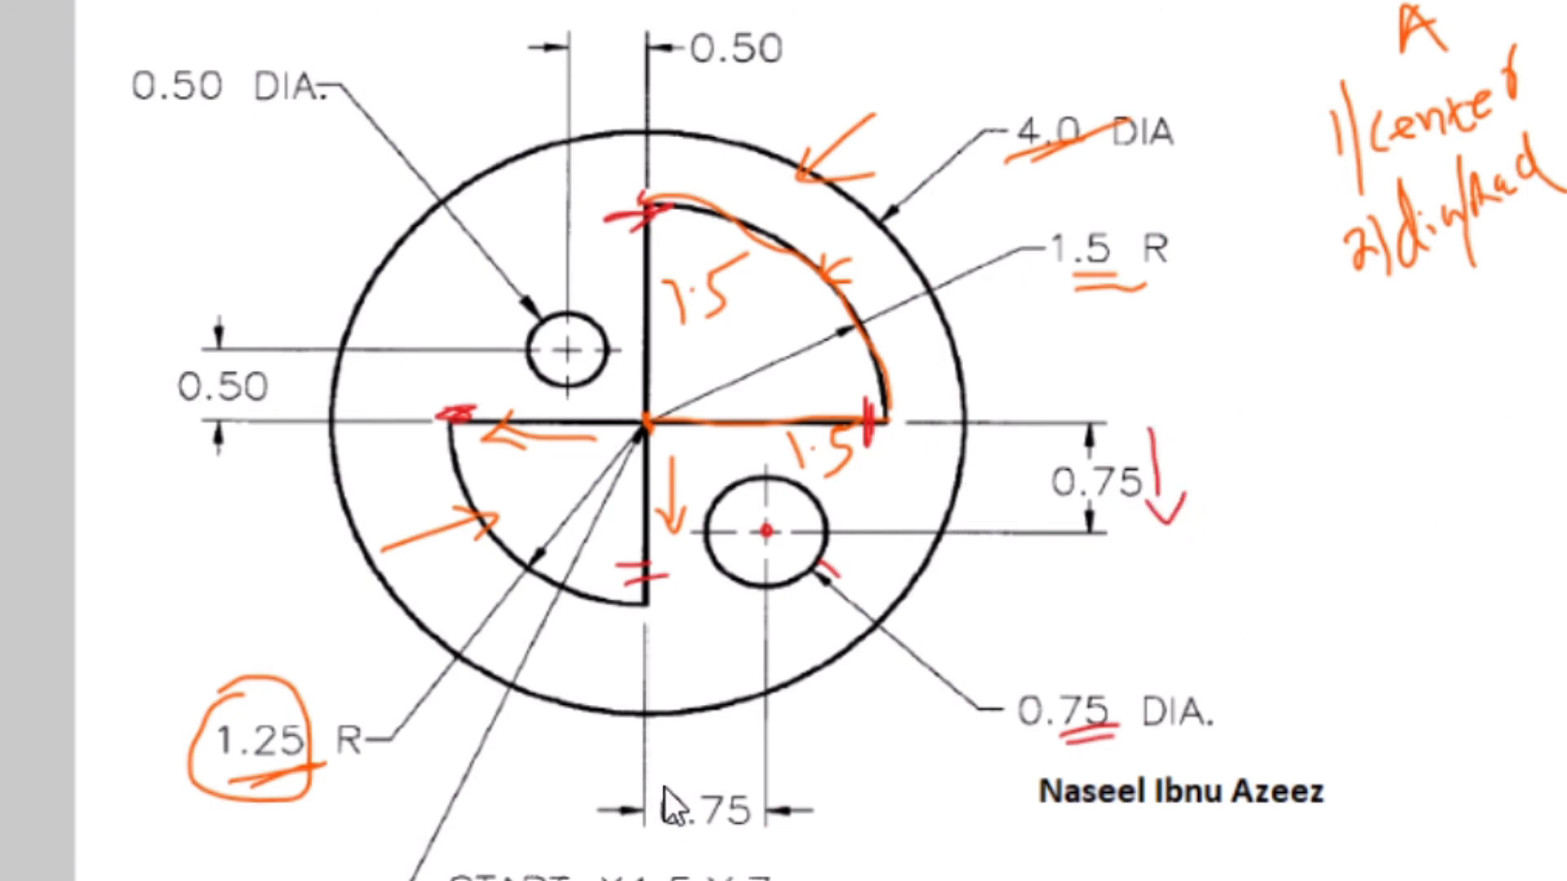
{"action": "left_click_drag", "start_coordinate": [650, 780], "coordinate": [735, 765]}
Align the ruler horizontally with the 0.75 DIA circle's centre and trace a red line along it from the 0.75 dimension to the vertical edge.
{"action": "key", "text": "ctrl+r"}
{"action": "mouse_move", "coordinate": [918, 669]}
{"action": "left_mouse_down"}
{"action": "mouse_move", "coordinate": [938, 348]}
{"action": "mouse_move", "coordinate": [922, 464]}
{"action": "left_mouse_up"}
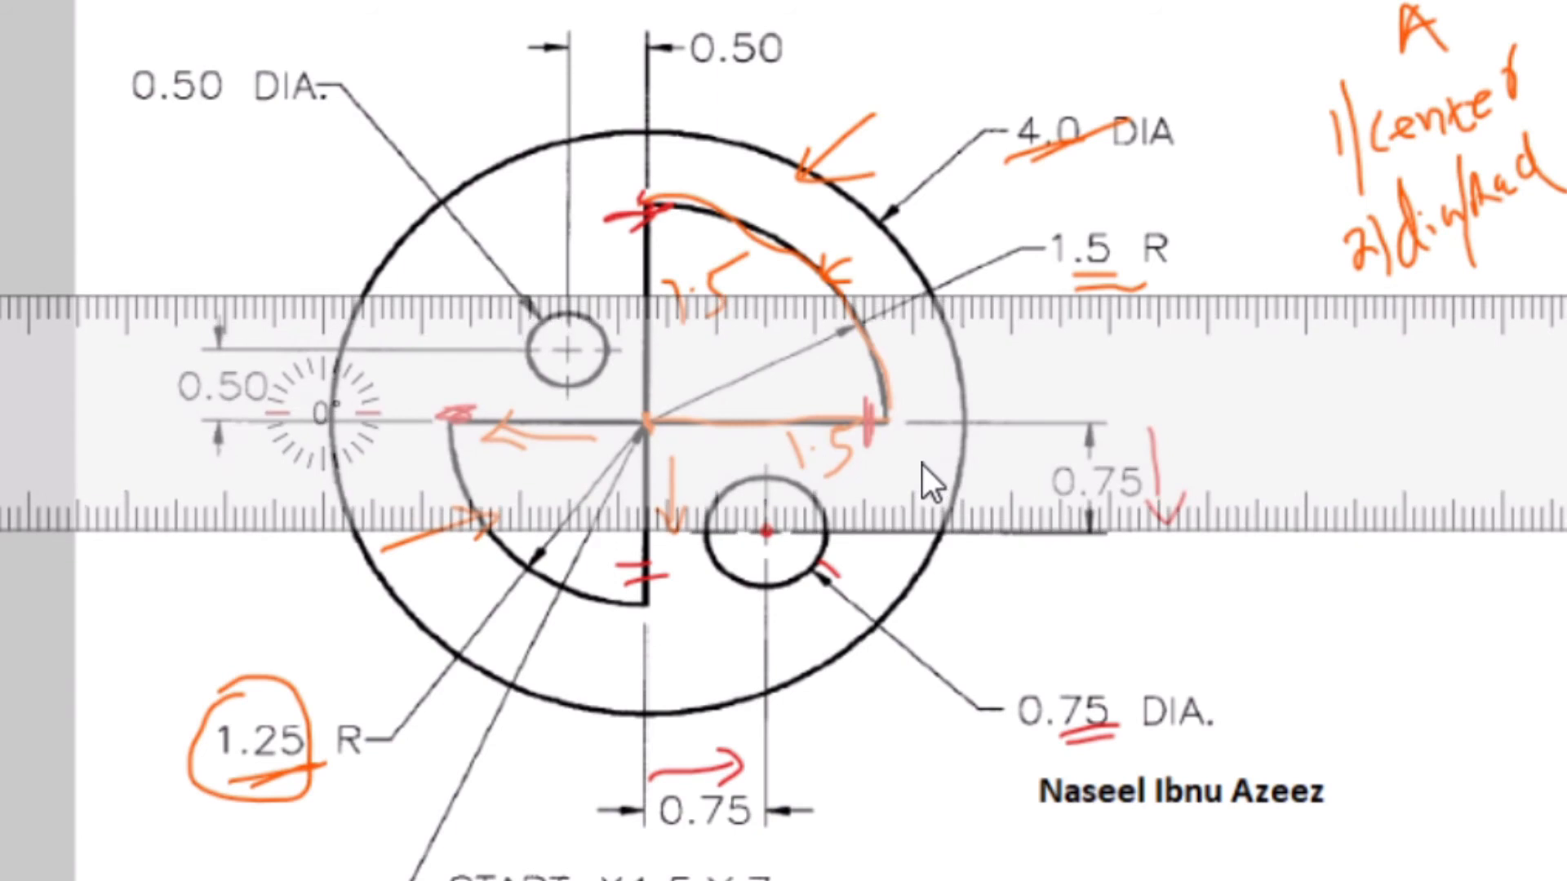
{"action": "left_click_drag", "start_coordinate": [1098, 536], "coordinate": [656, 546]}
{"action": "scroll", "coordinate": [895, 782], "scroll_direction": "up", "scroll_amount": 2}
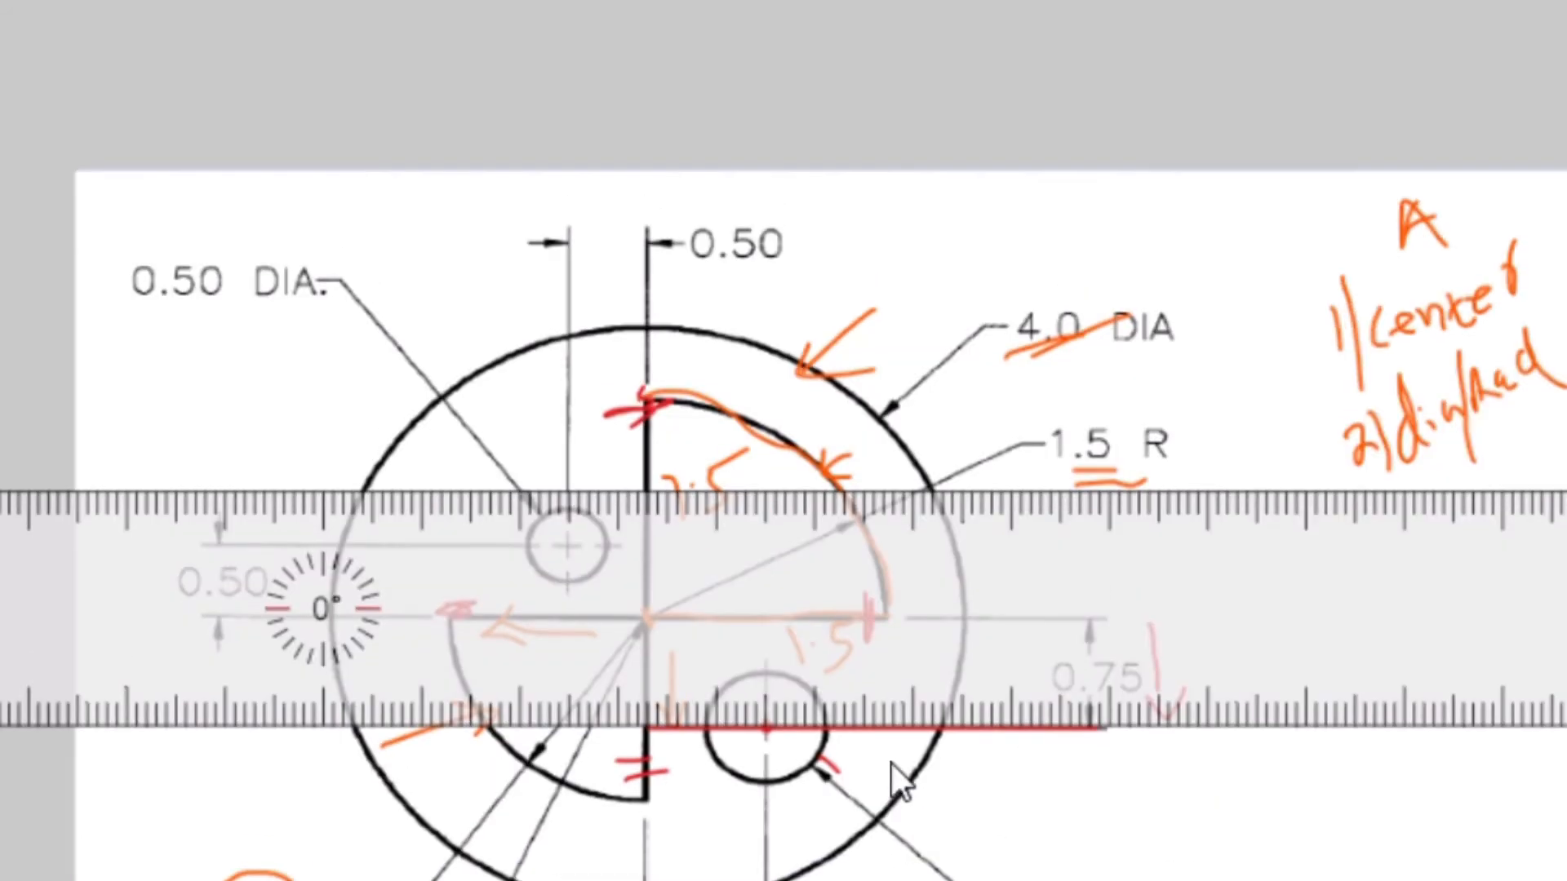
{"action": "scroll", "coordinate": [891, 746], "scroll_direction": "down", "scroll_amount": 4}
{"action": "scroll", "coordinate": [791, 439], "scroll_direction": "up", "scroll_amount": 2}
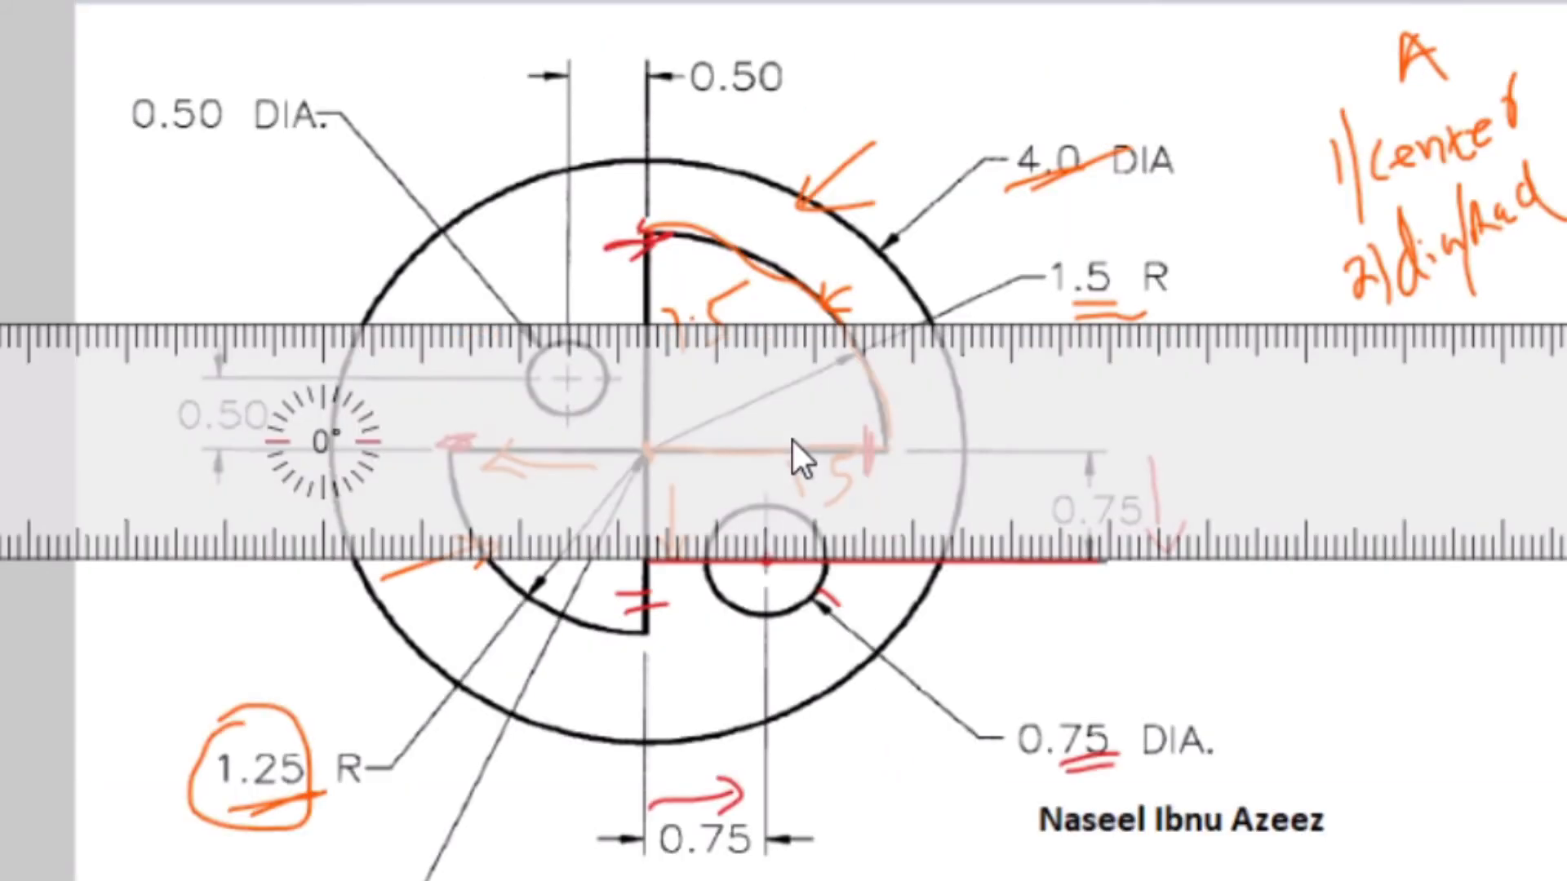
In Snip & Sketch, rotate the ruler over the reference drawing to 90°.
{"action": "scroll", "coordinate": [832, 576], "scroll_direction": "down", "scroll_amount": 2}
{"action": "scroll", "coordinate": [830, 559], "scroll_direction": "down", "scroll_amount": 1}
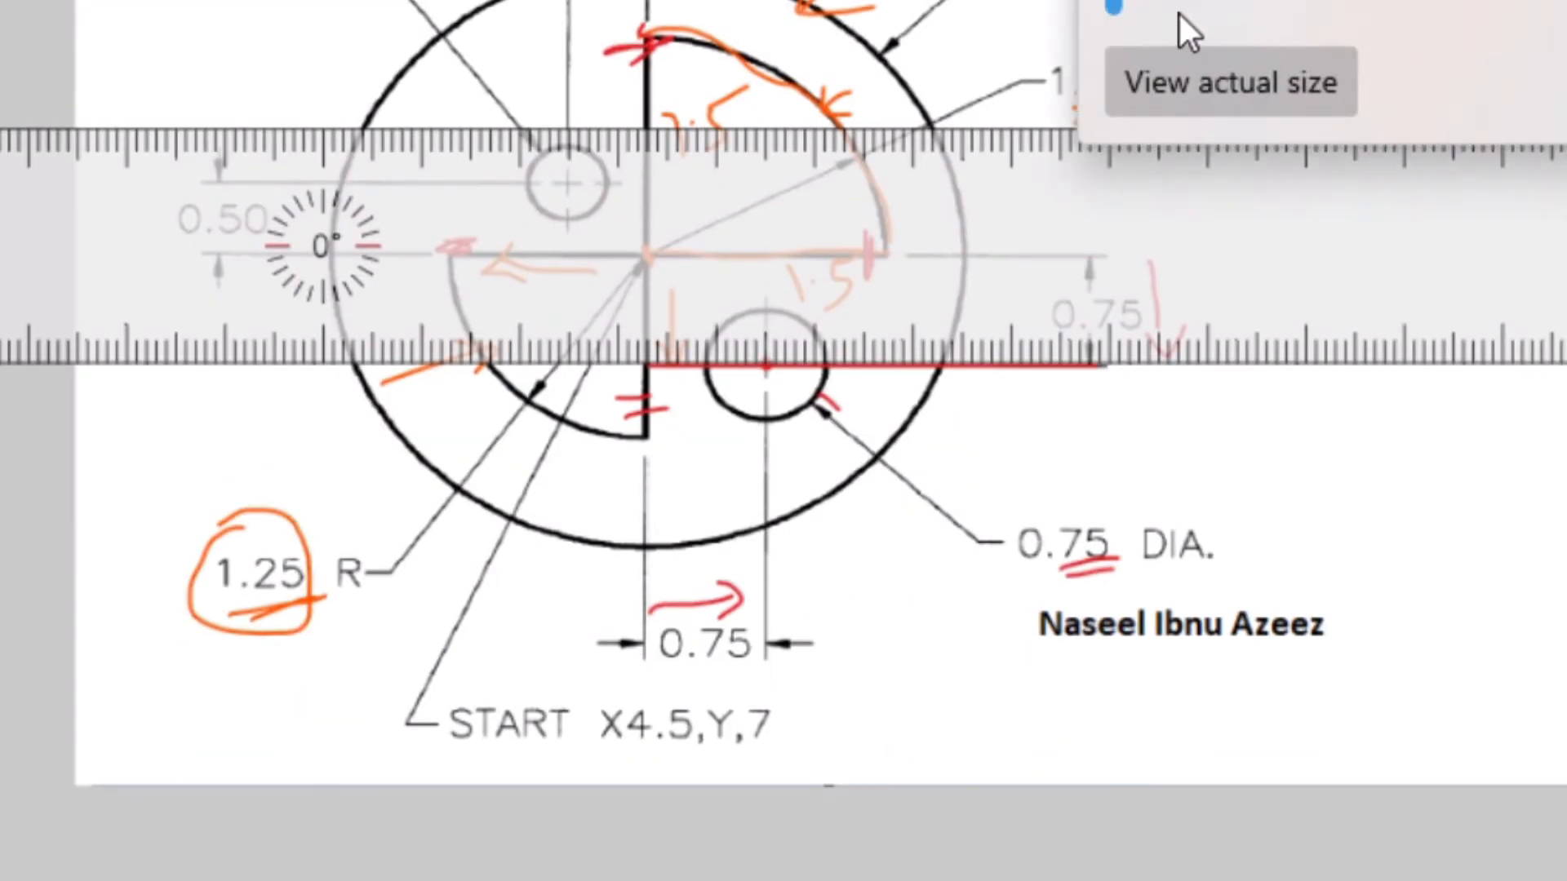
{"action": "scroll", "coordinate": [937, 500], "scroll_direction": "up", "scroll_amount": 2}
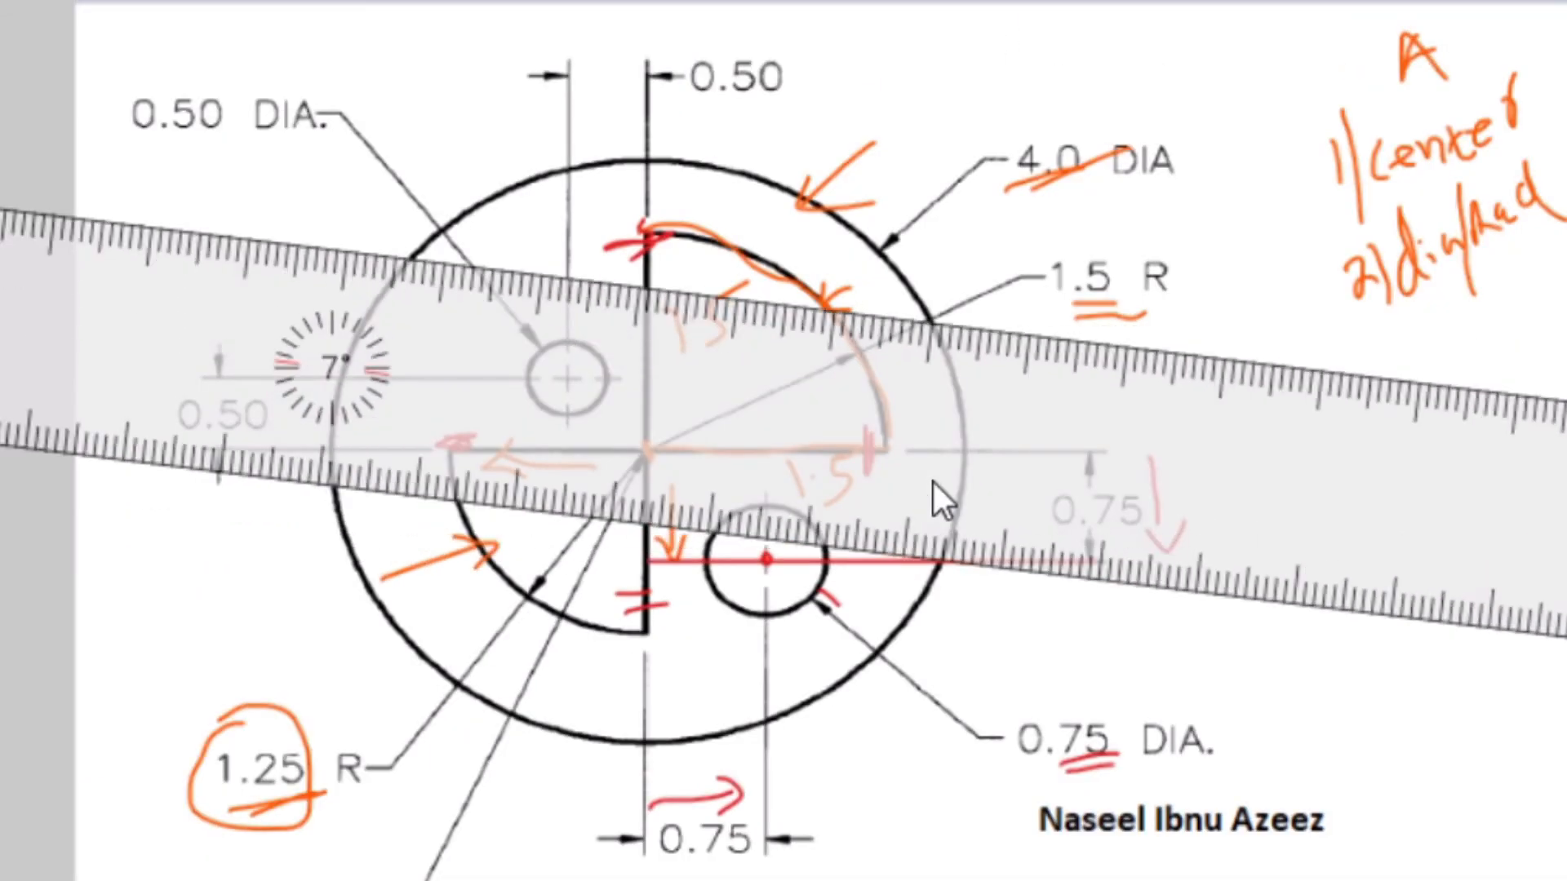
{"action": "scroll", "coordinate": [859, 674], "scroll_direction": "up", "scroll_amount": 8}
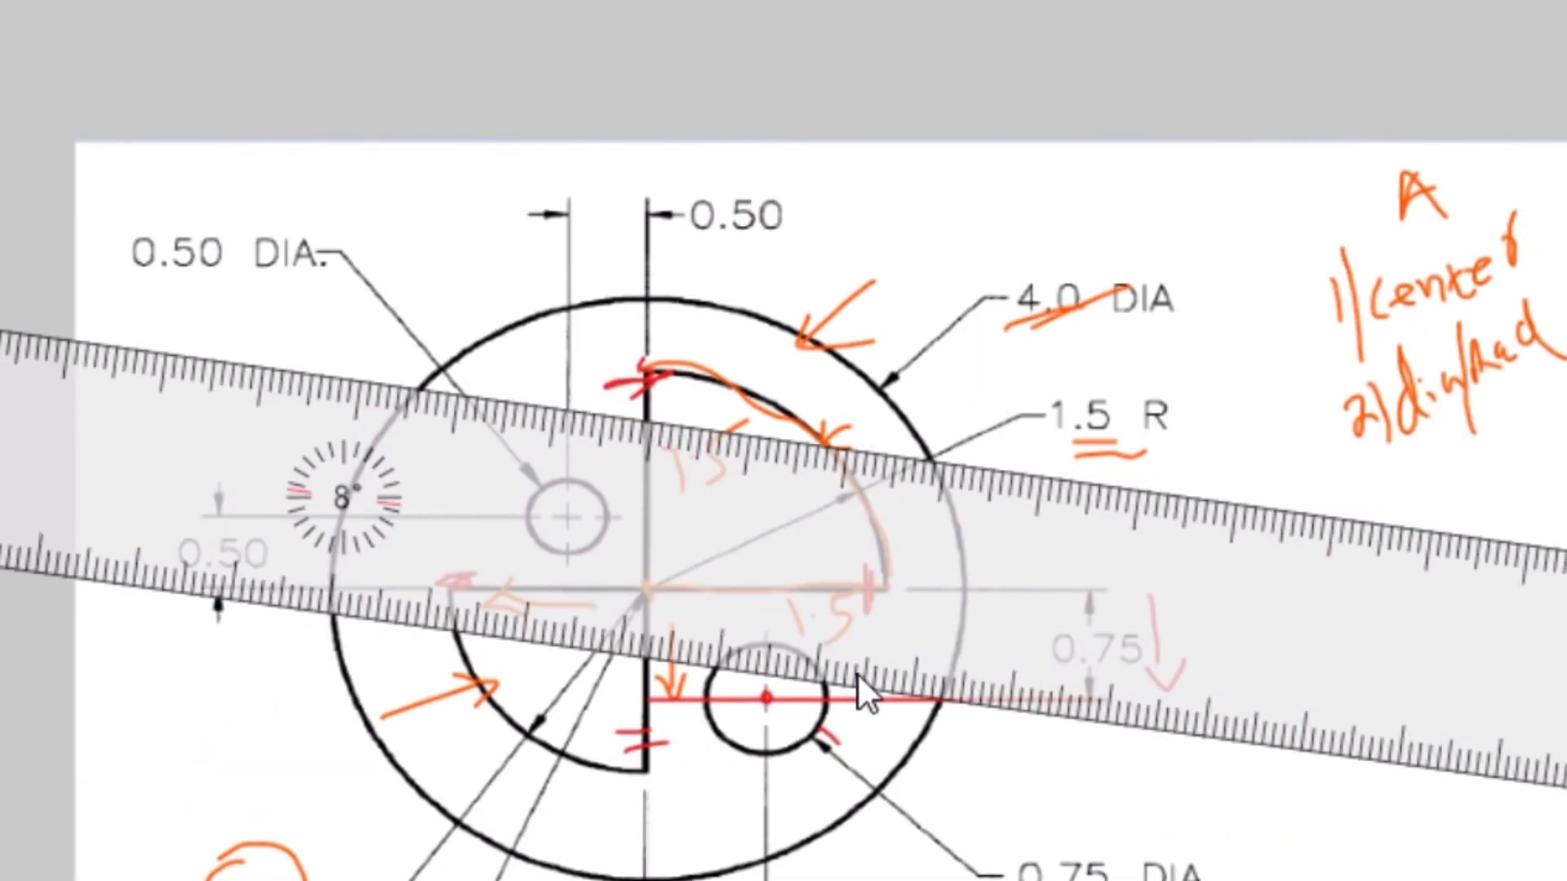
{"action": "scroll", "coordinate": [858, 674], "scroll_direction": "up", "scroll_amount": 15}
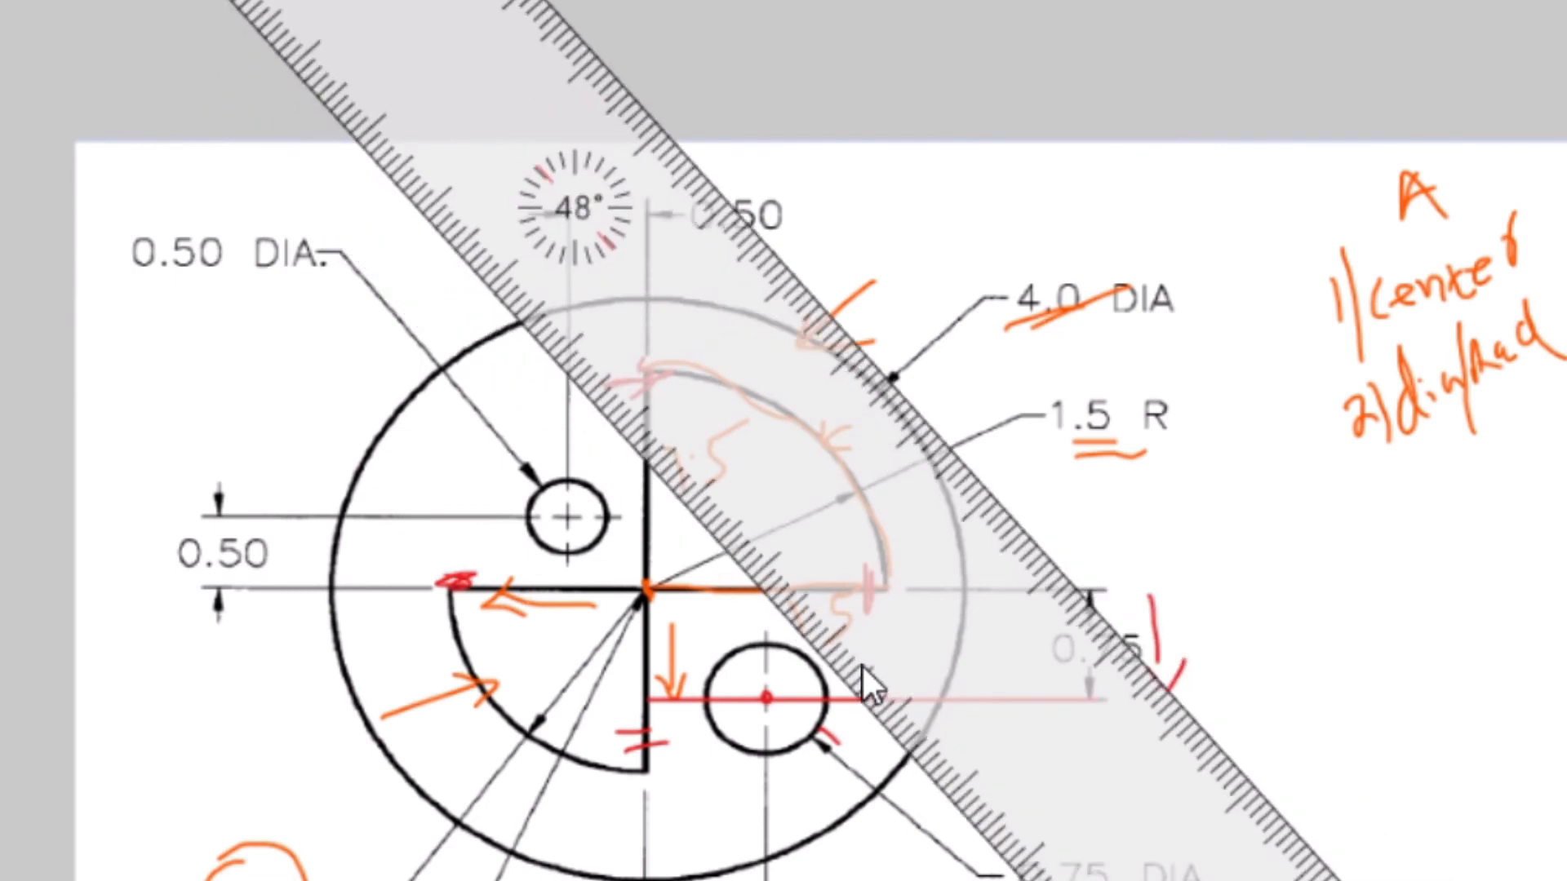
{"action": "scroll", "coordinate": [878, 645], "scroll_direction": "up", "scroll_amount": 7}
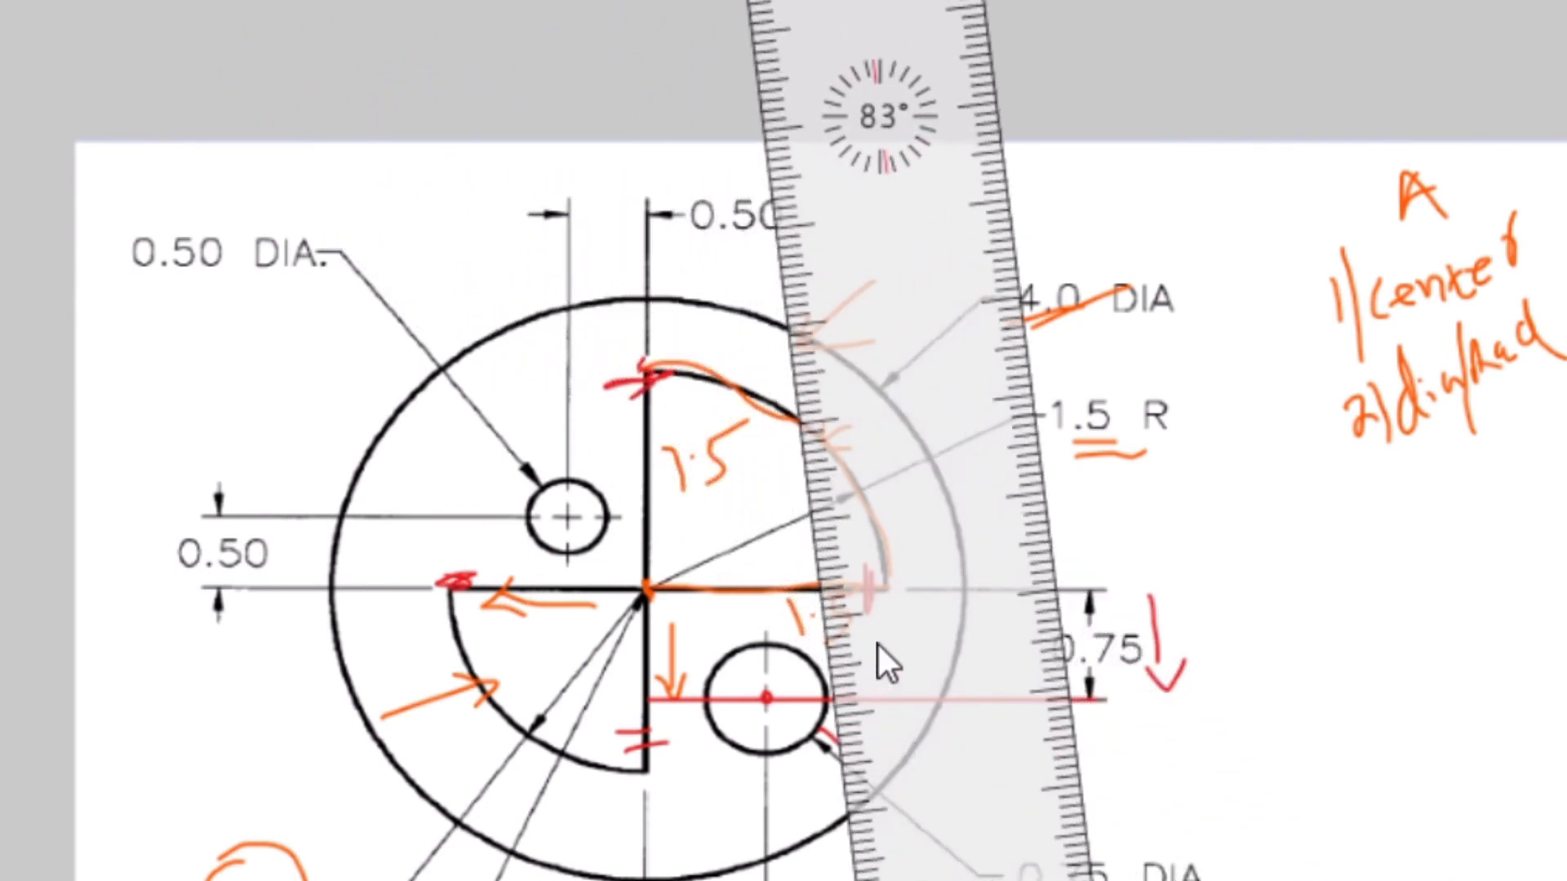
{"action": "scroll", "coordinate": [878, 645], "scroll_direction": "down", "scroll_amount": 1}
{"action": "scroll", "coordinate": [878, 645], "scroll_direction": "up", "scroll_amount": 2}
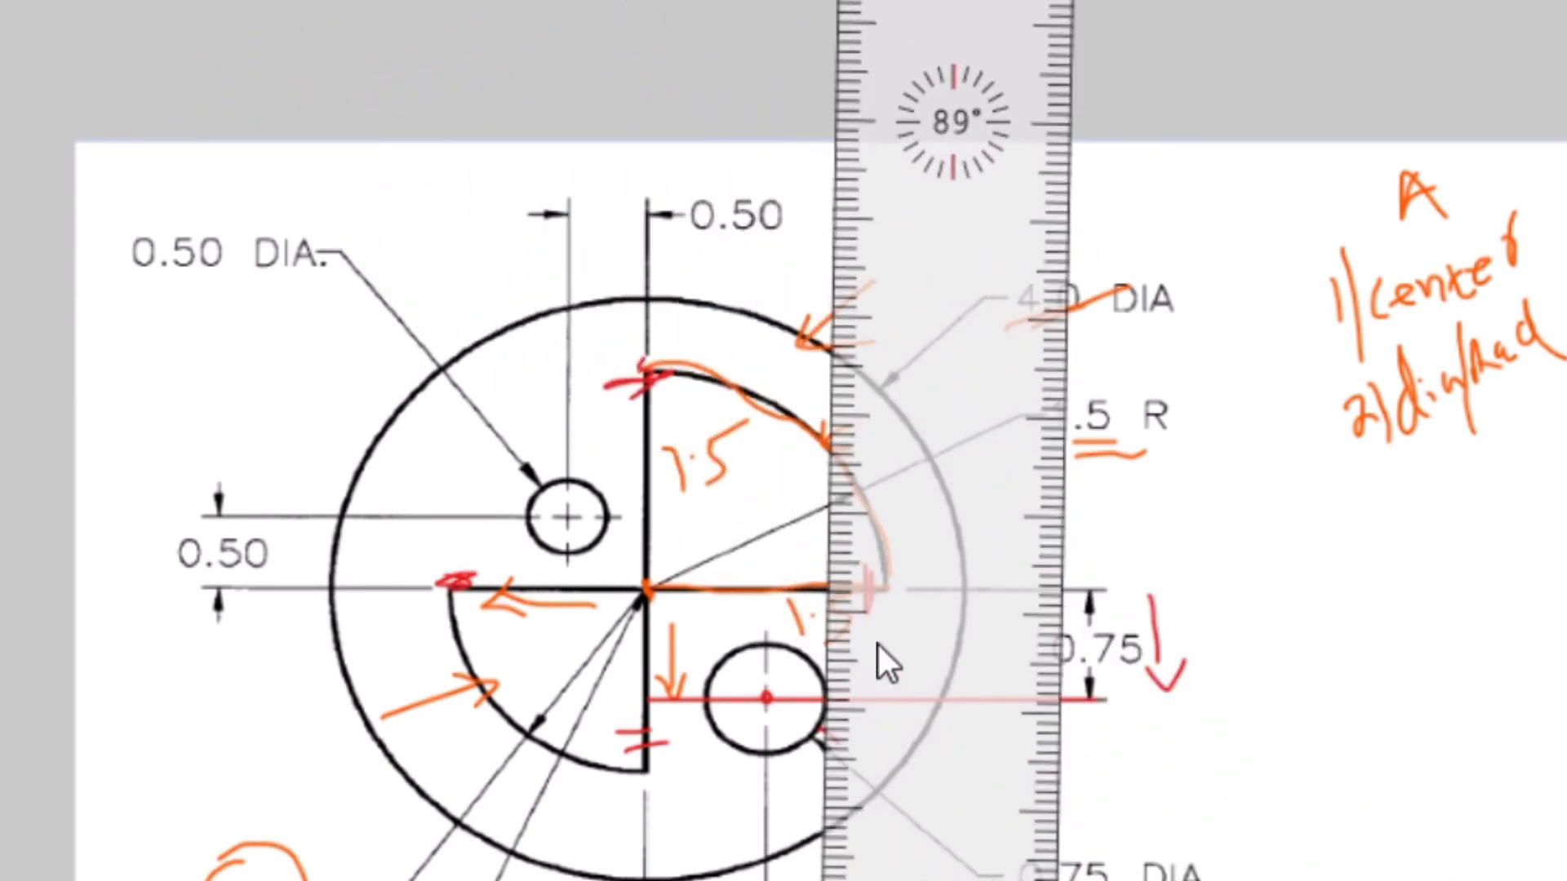
{"action": "scroll", "coordinate": [878, 645], "scroll_direction": "down", "scroll_amount": 1}
{"action": "scroll", "coordinate": [878, 644], "scroll_direction": "up", "scroll_amount": 1}
{"action": "scroll", "coordinate": [878, 645], "scroll_direction": "down", "scroll_amount": 1}
{"action": "scroll", "coordinate": [878, 644], "scroll_direction": "up", "scroll_amount": 1}
{"action": "scroll", "coordinate": [877, 645], "scroll_direction": "up", "scroll_amount": 1}
Align the vertical ruler with the 0.75 DIA circle's centre, trace a red vertical line along it, and move the ruler clear of the drawing.
{"action": "left_click_drag", "start_coordinate": [938, 637], "coordinate": [638, 664]}
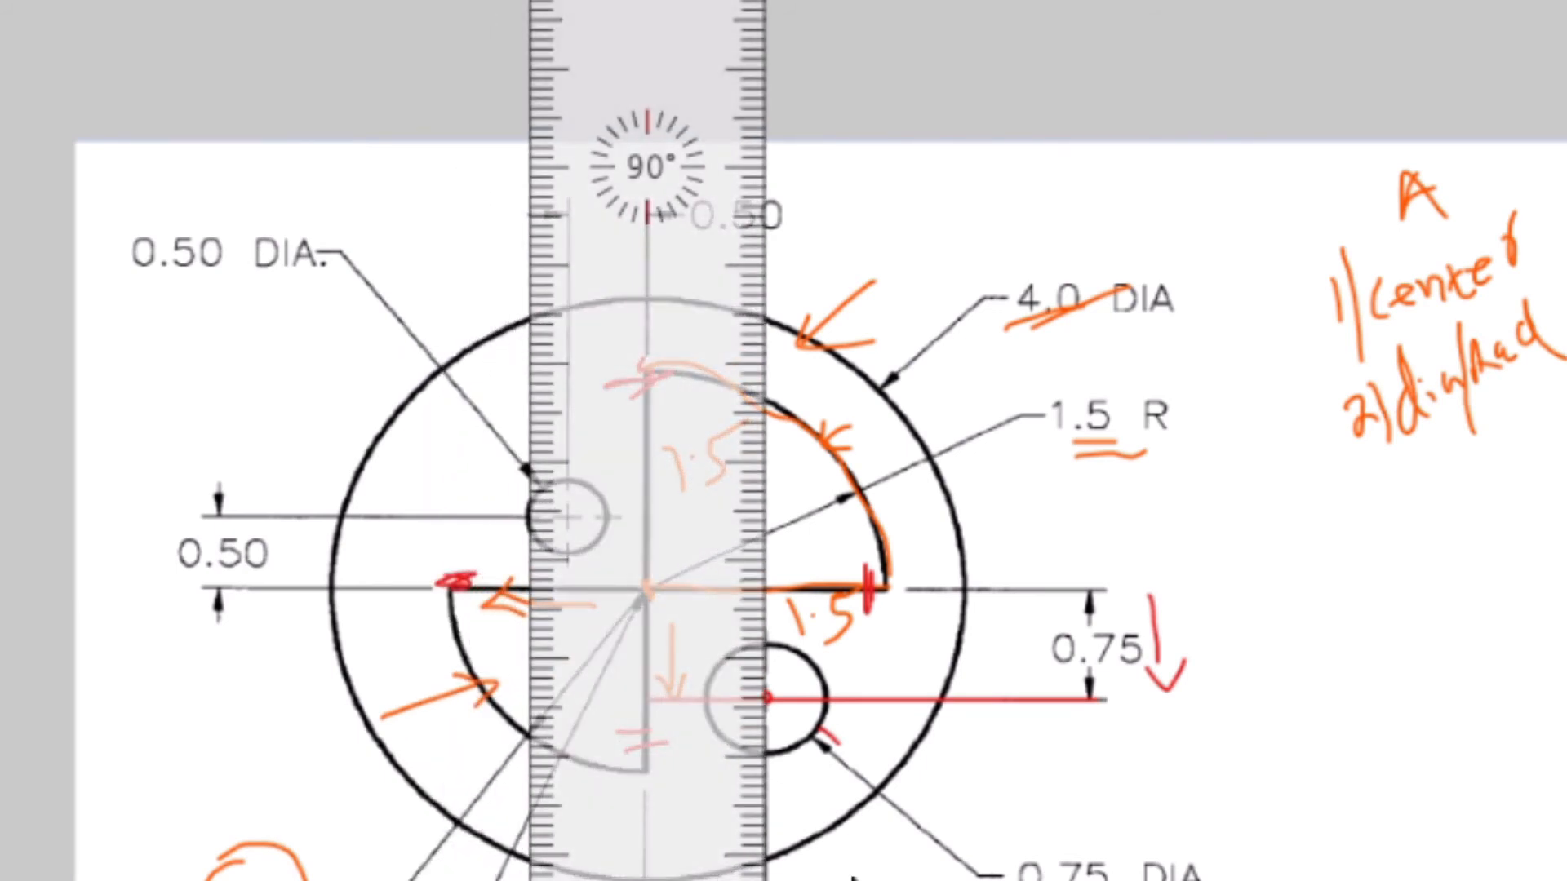
{"action": "left_click_drag", "start_coordinate": [764, 880], "coordinate": [780, 571]}
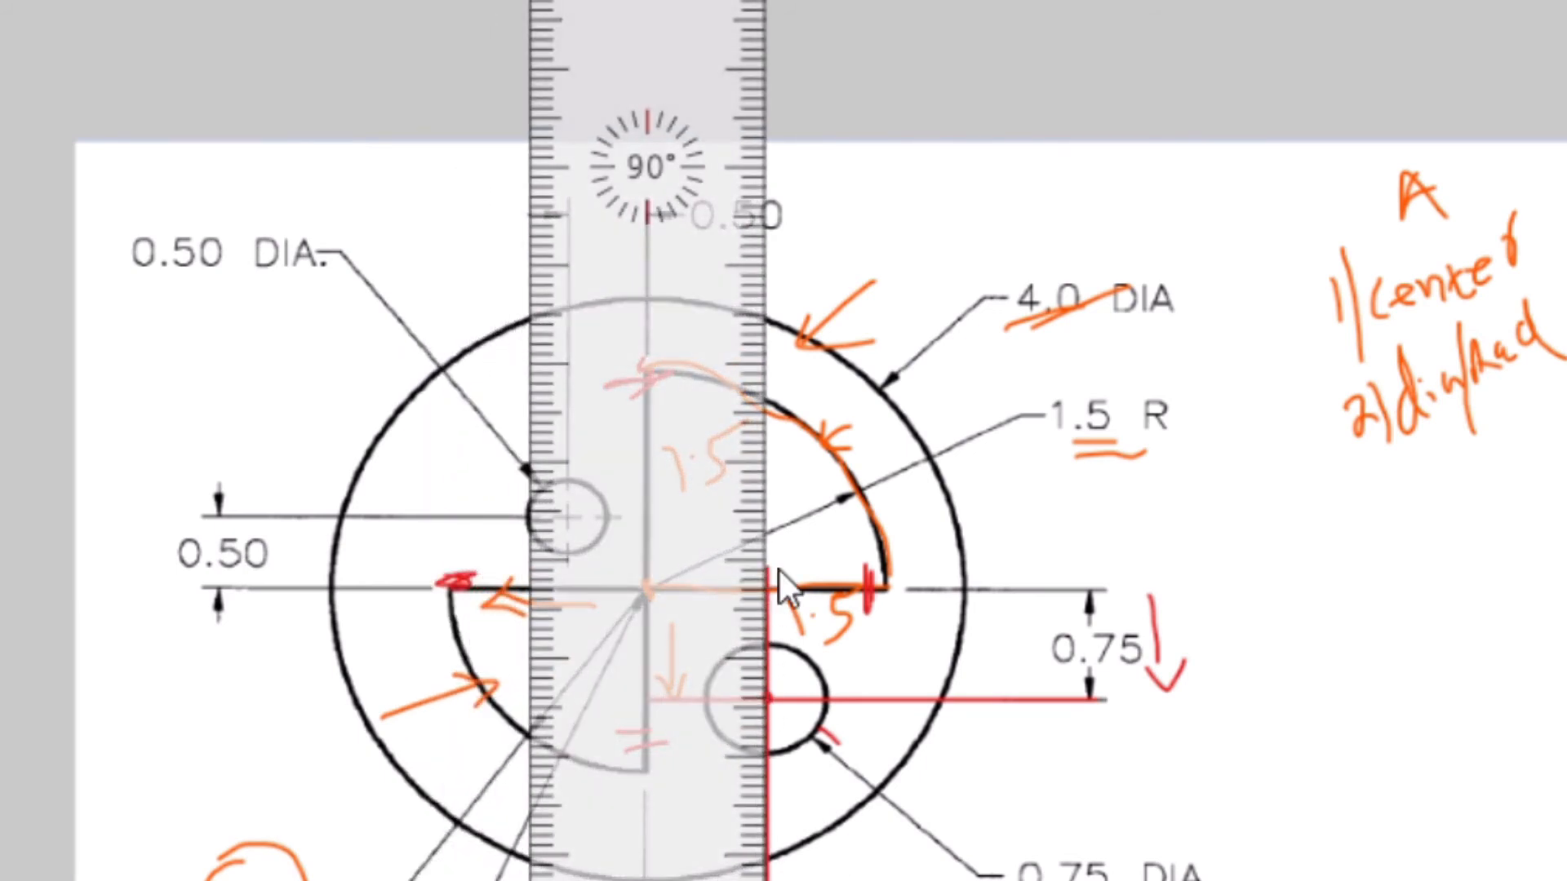
{"action": "left_click_drag", "start_coordinate": [702, 688], "coordinate": [1530, 689]}
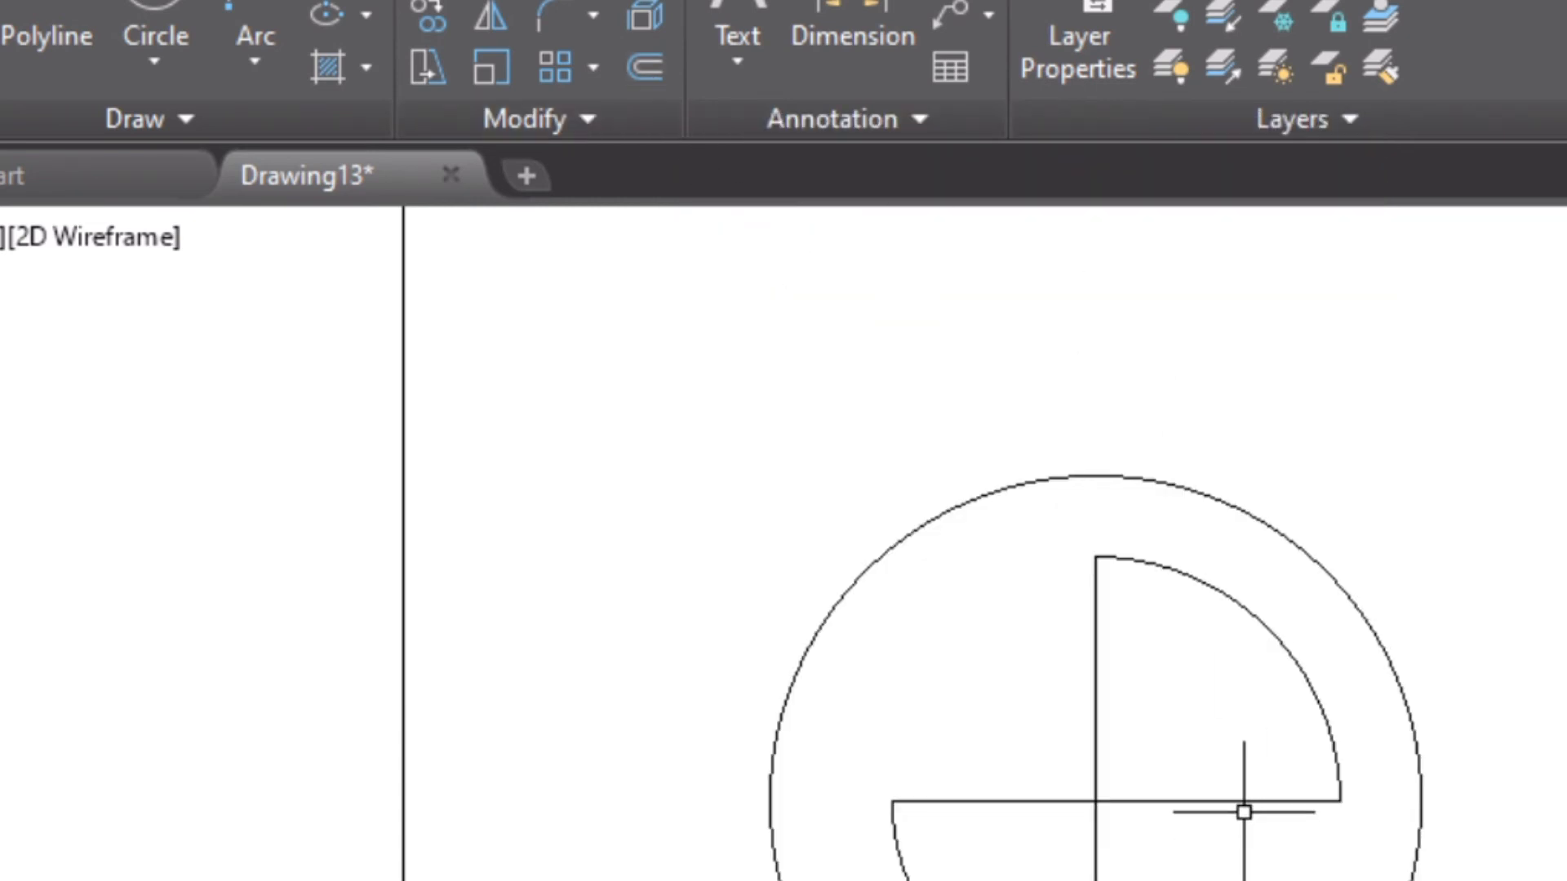
In AutoCAD, offset the right horizontal line of the 1.5 R sector 0.75 downward.
{"action": "left_click", "coordinate": [1244, 802]}
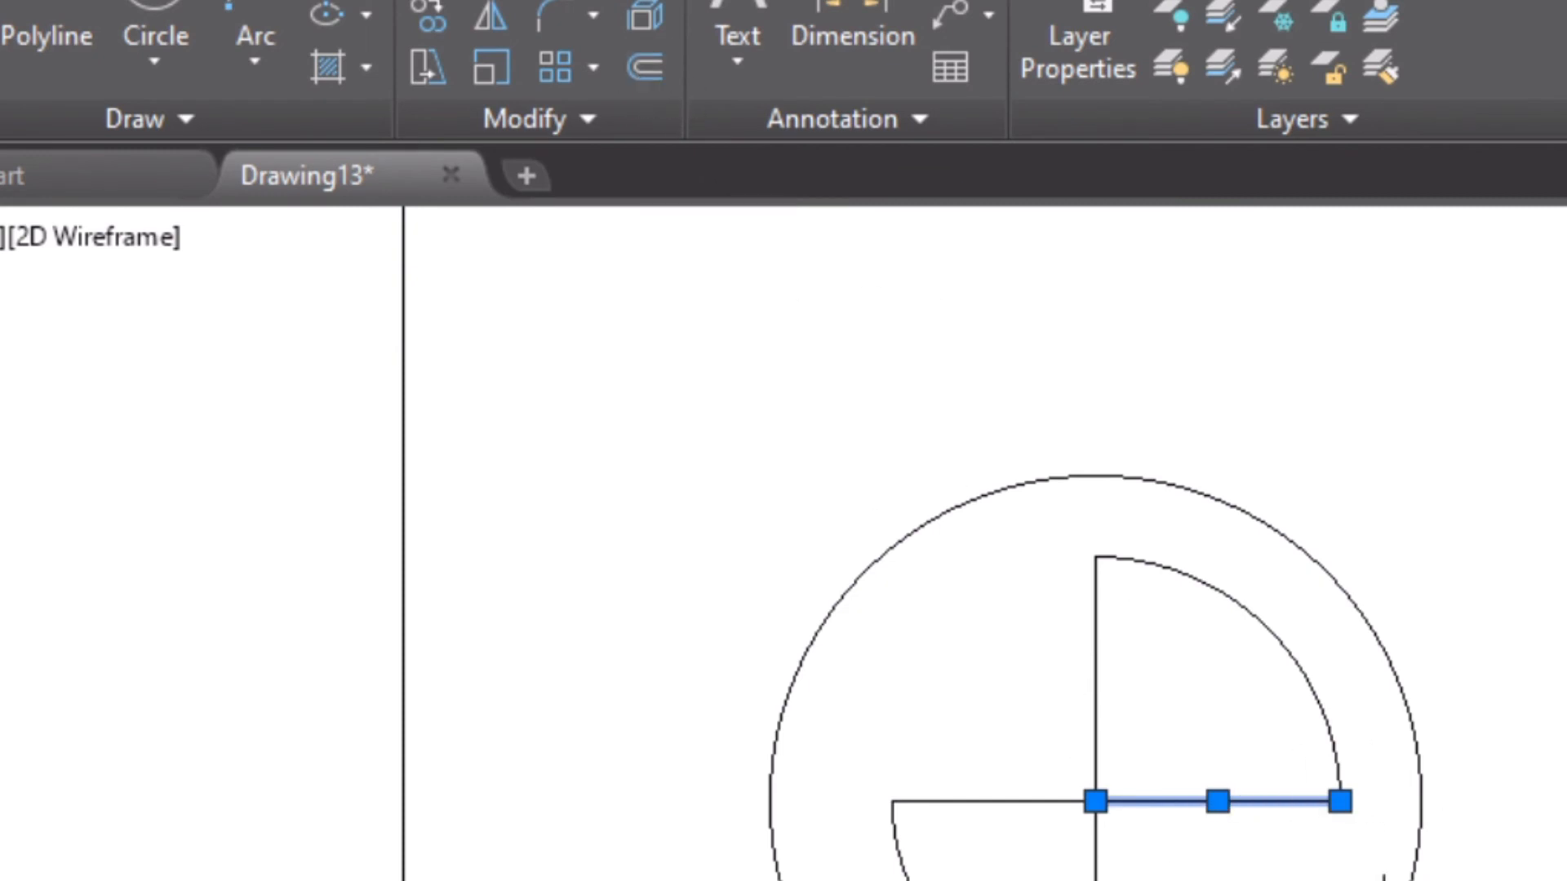
{"action": "left_click", "coordinate": [644, 68]}
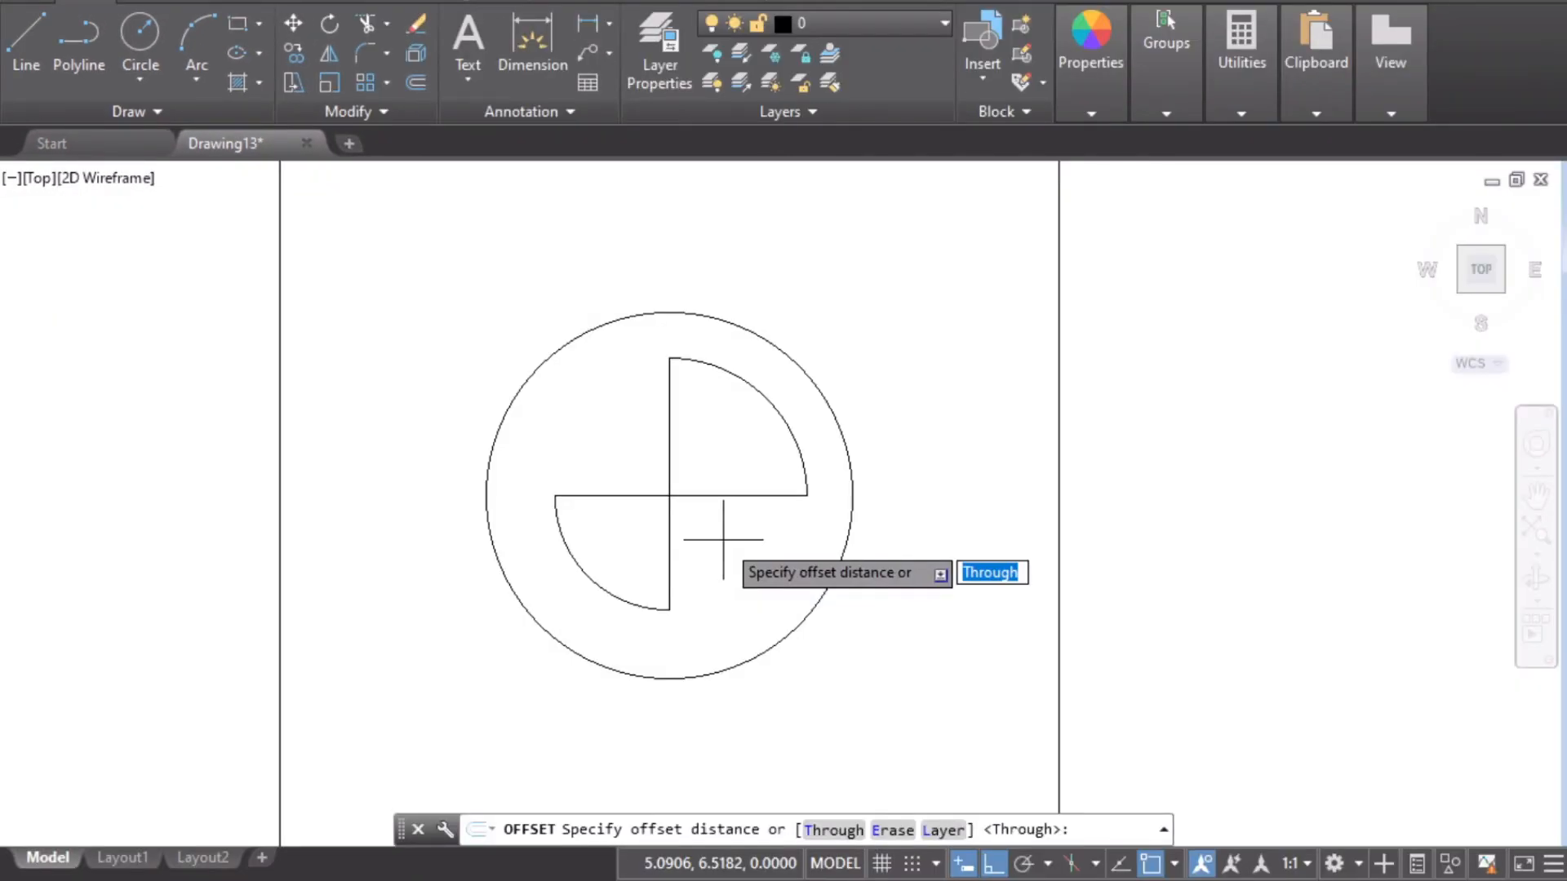
{"action": "type", "text": "0.75"}
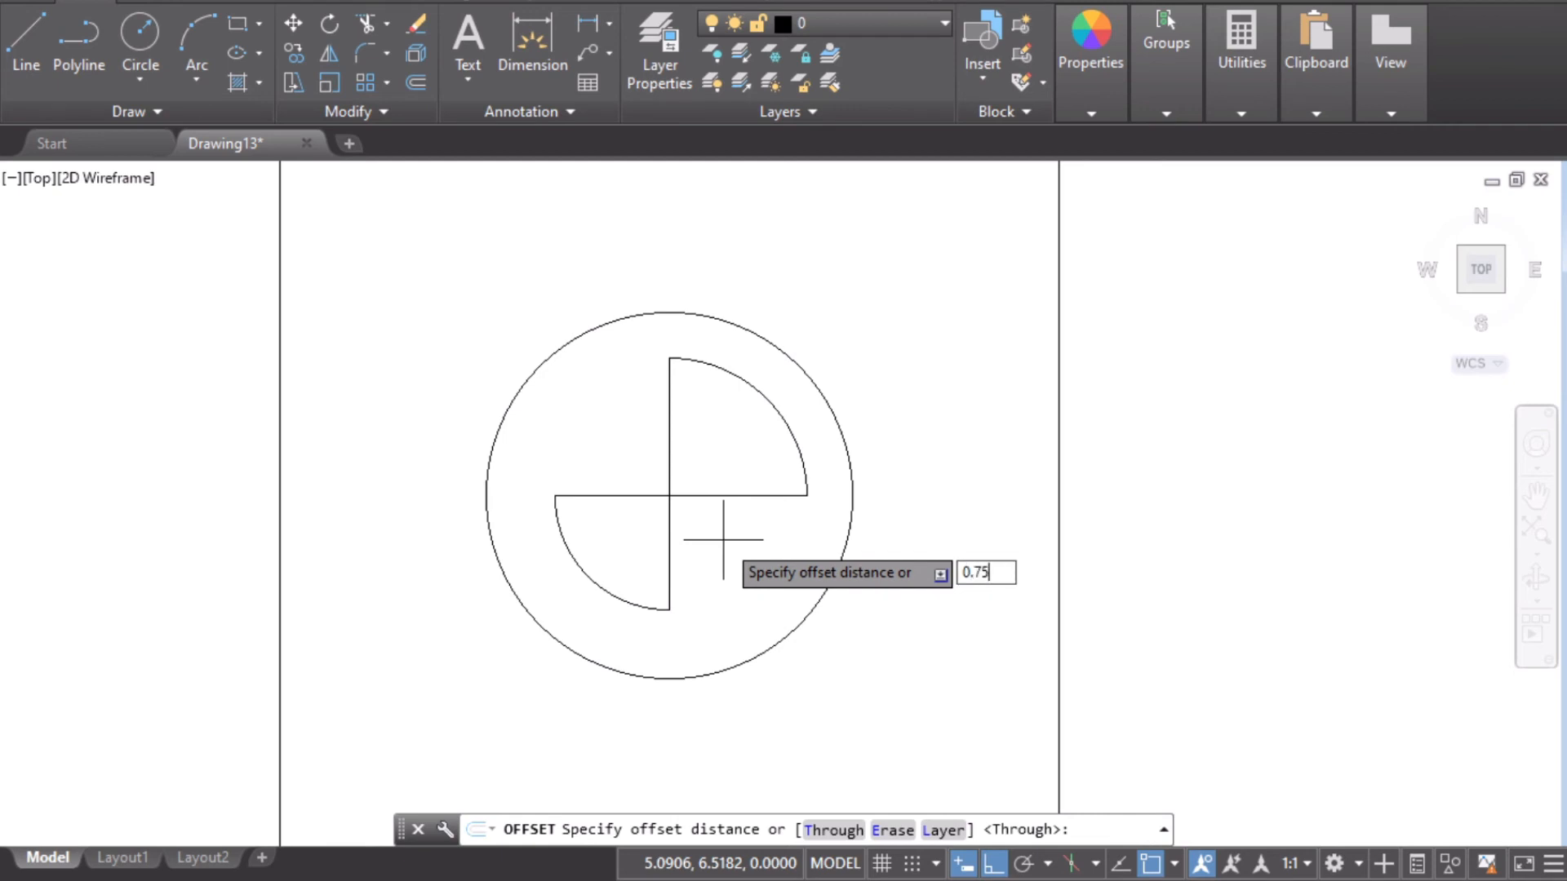
{"action": "key", "text": "Return"}
{"action": "left_click", "coordinate": [723, 495]}
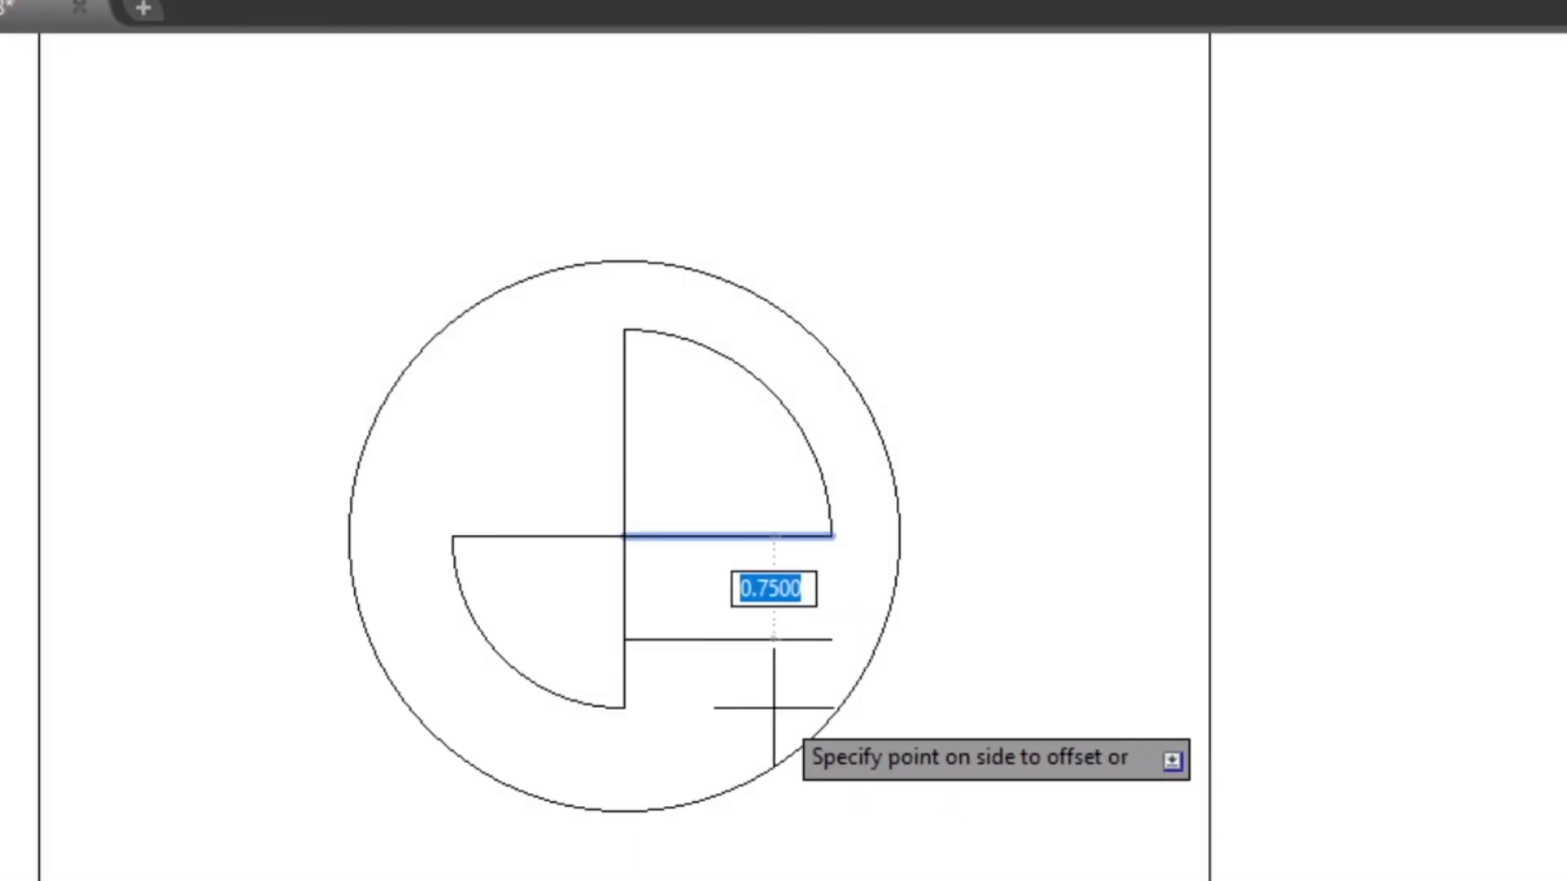
{"action": "left_click", "coordinate": [762, 720]}
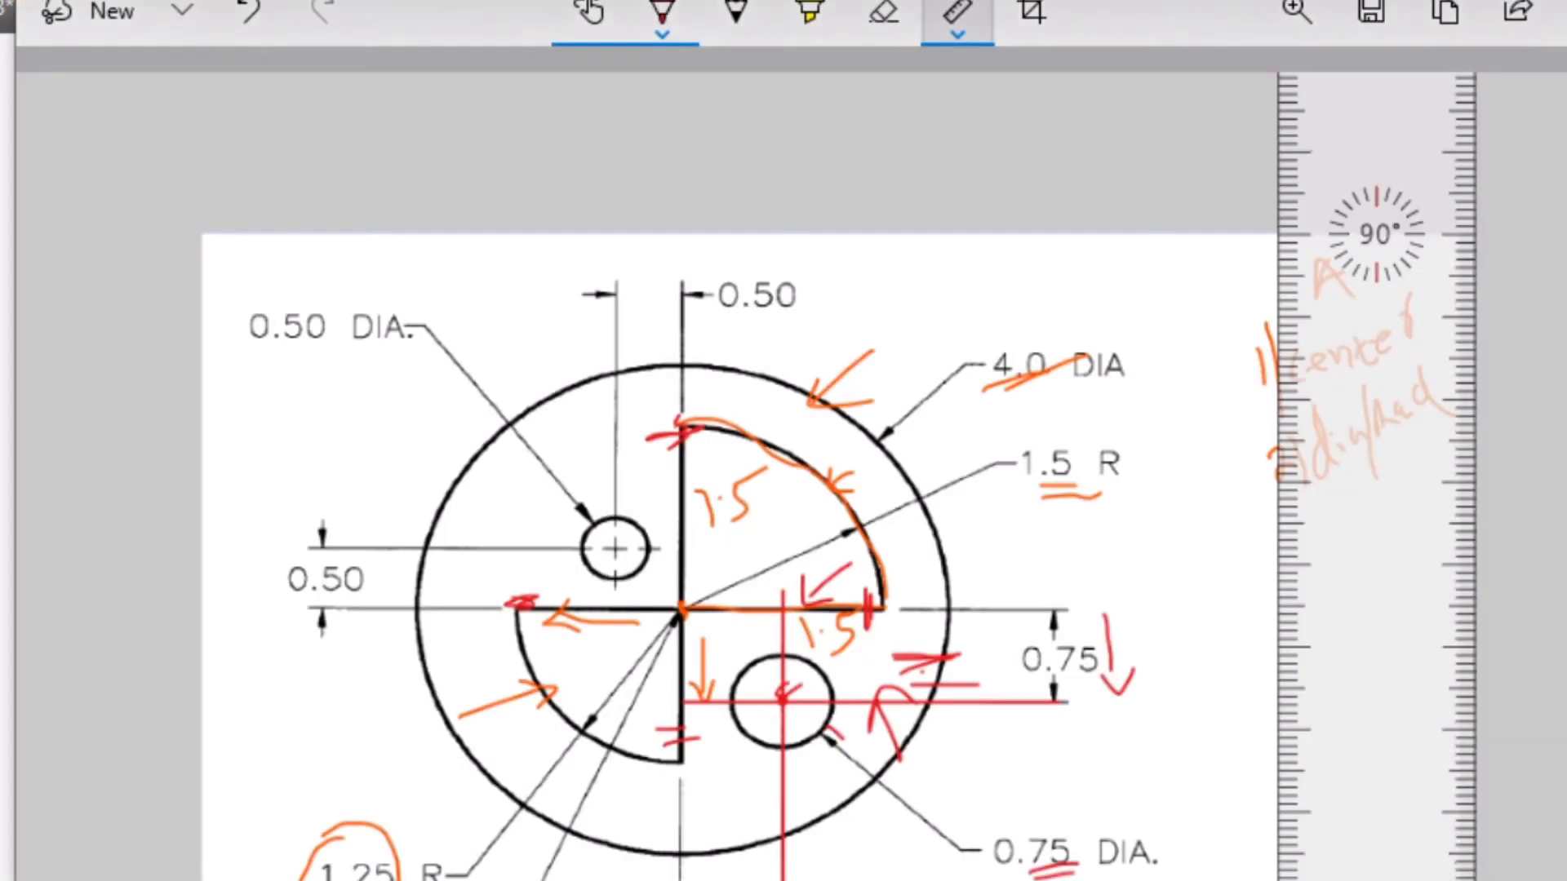
Mark the 0.75 offset beside the lower vertical line in Snip & Sketch, and offset that line 0.75 to the right in AutoCAD.
{"action": "left_click_drag", "start_coordinate": [692, 679], "coordinate": [713, 682]}
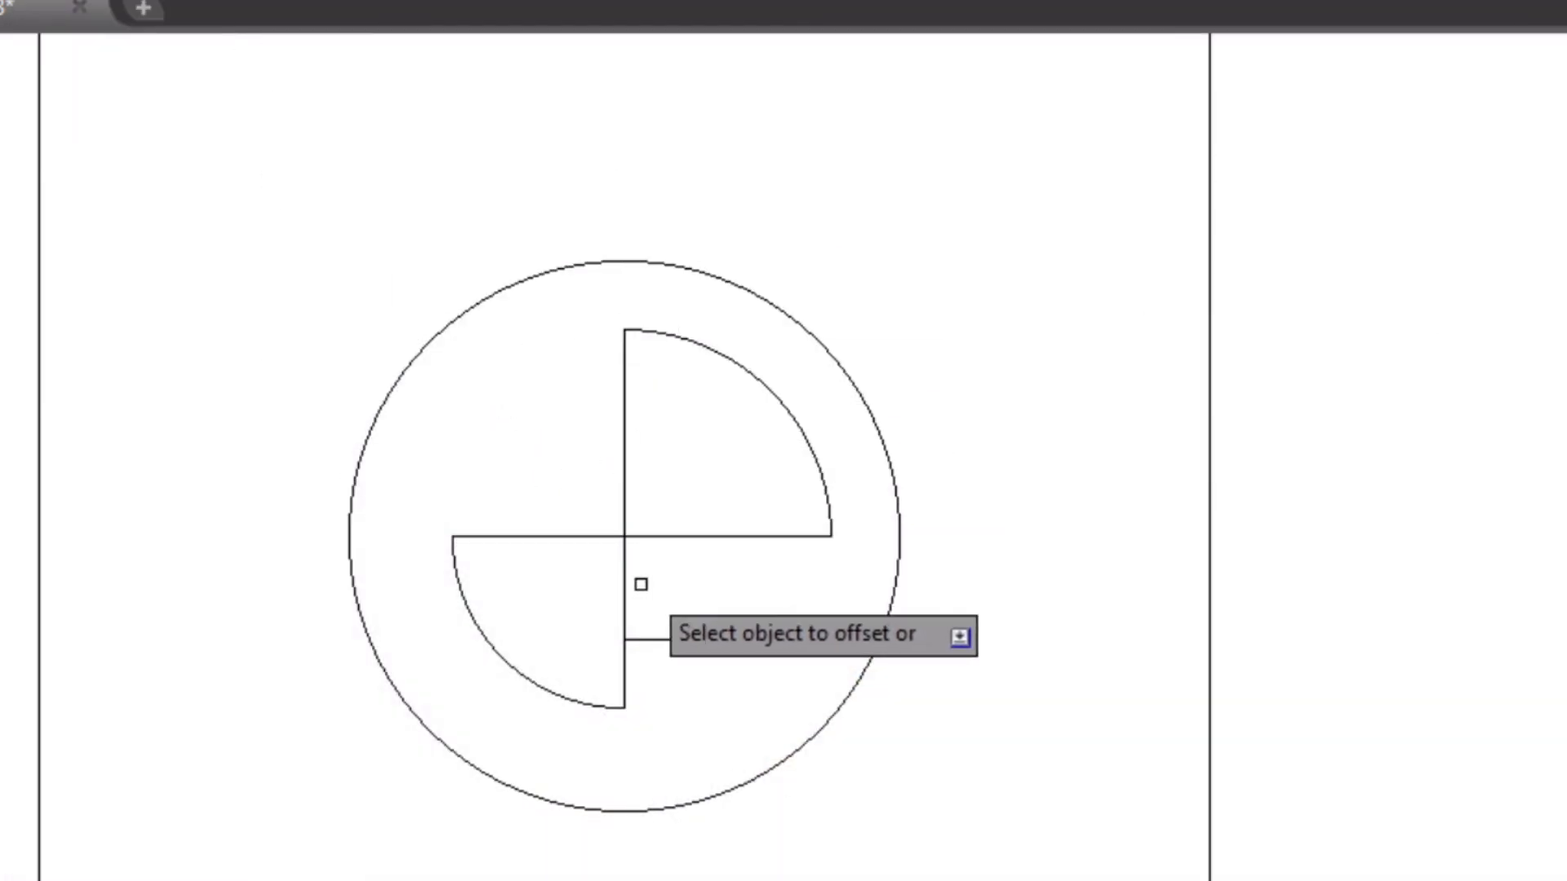
{"action": "left_click", "coordinate": [624, 571]}
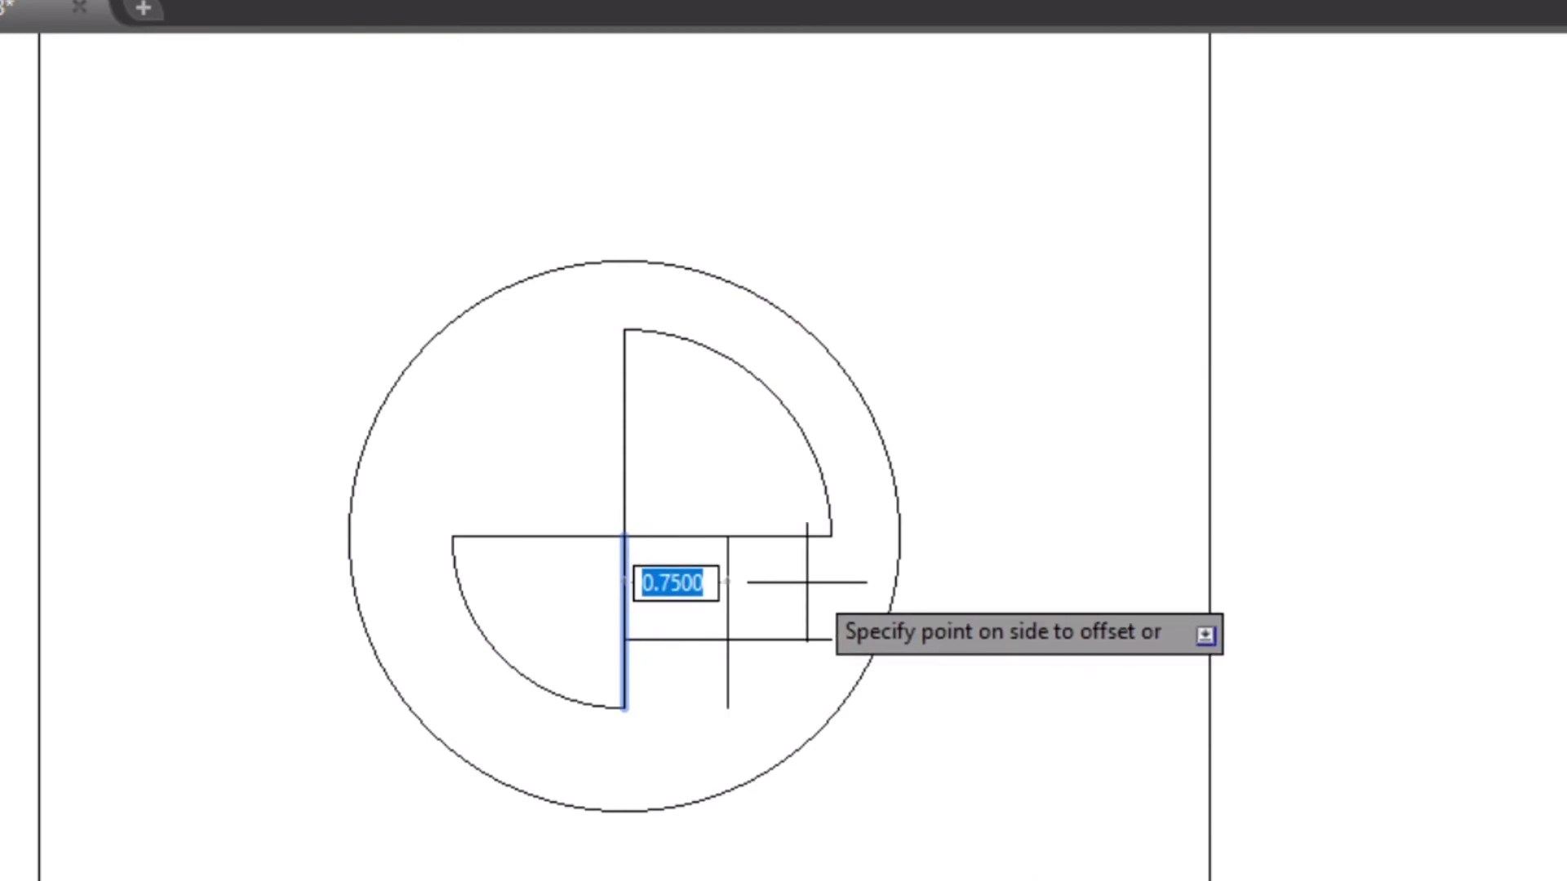
{"action": "left_click", "coordinate": [806, 582]}
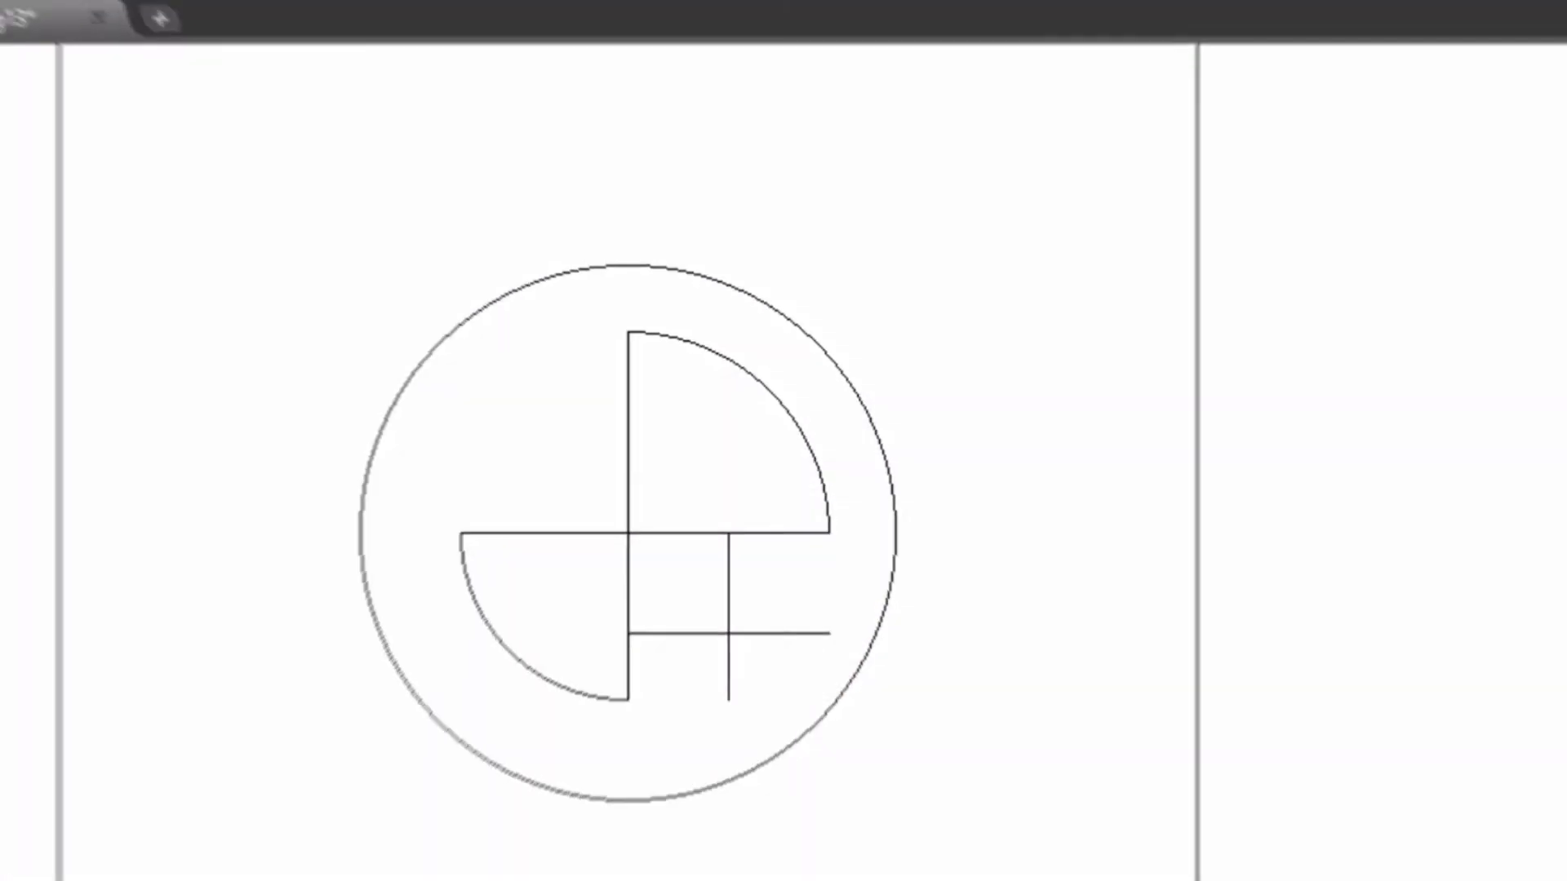
{"action": "left_click", "coordinate": [142, 80]}
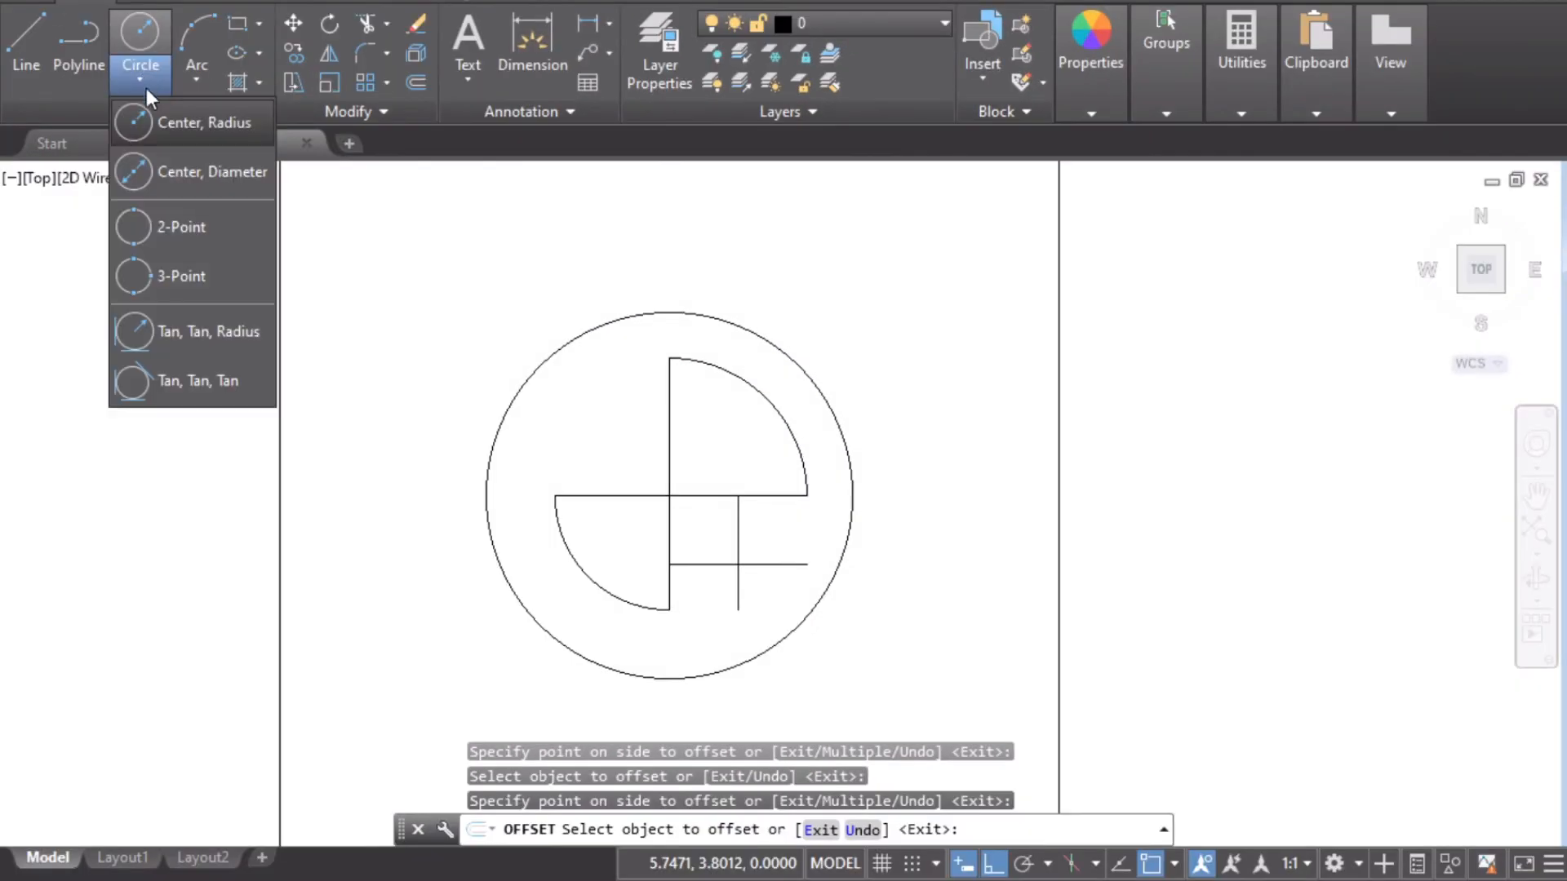
{"action": "left_click", "coordinate": [164, 161]}
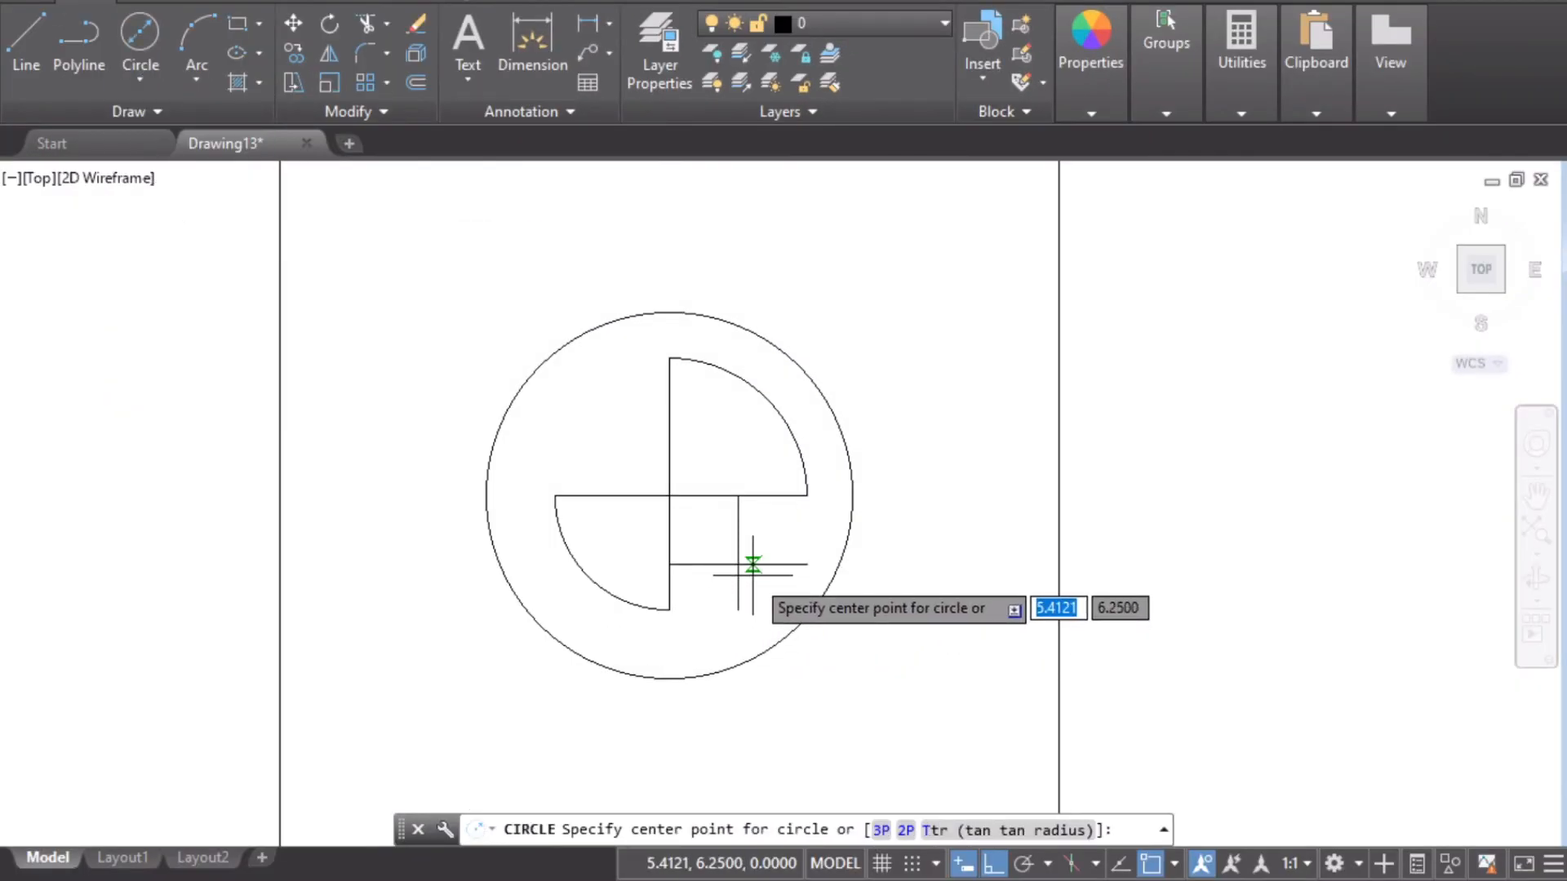
{"action": "scroll", "coordinate": [734, 566], "scroll_direction": "up", "scroll_amount": 5}
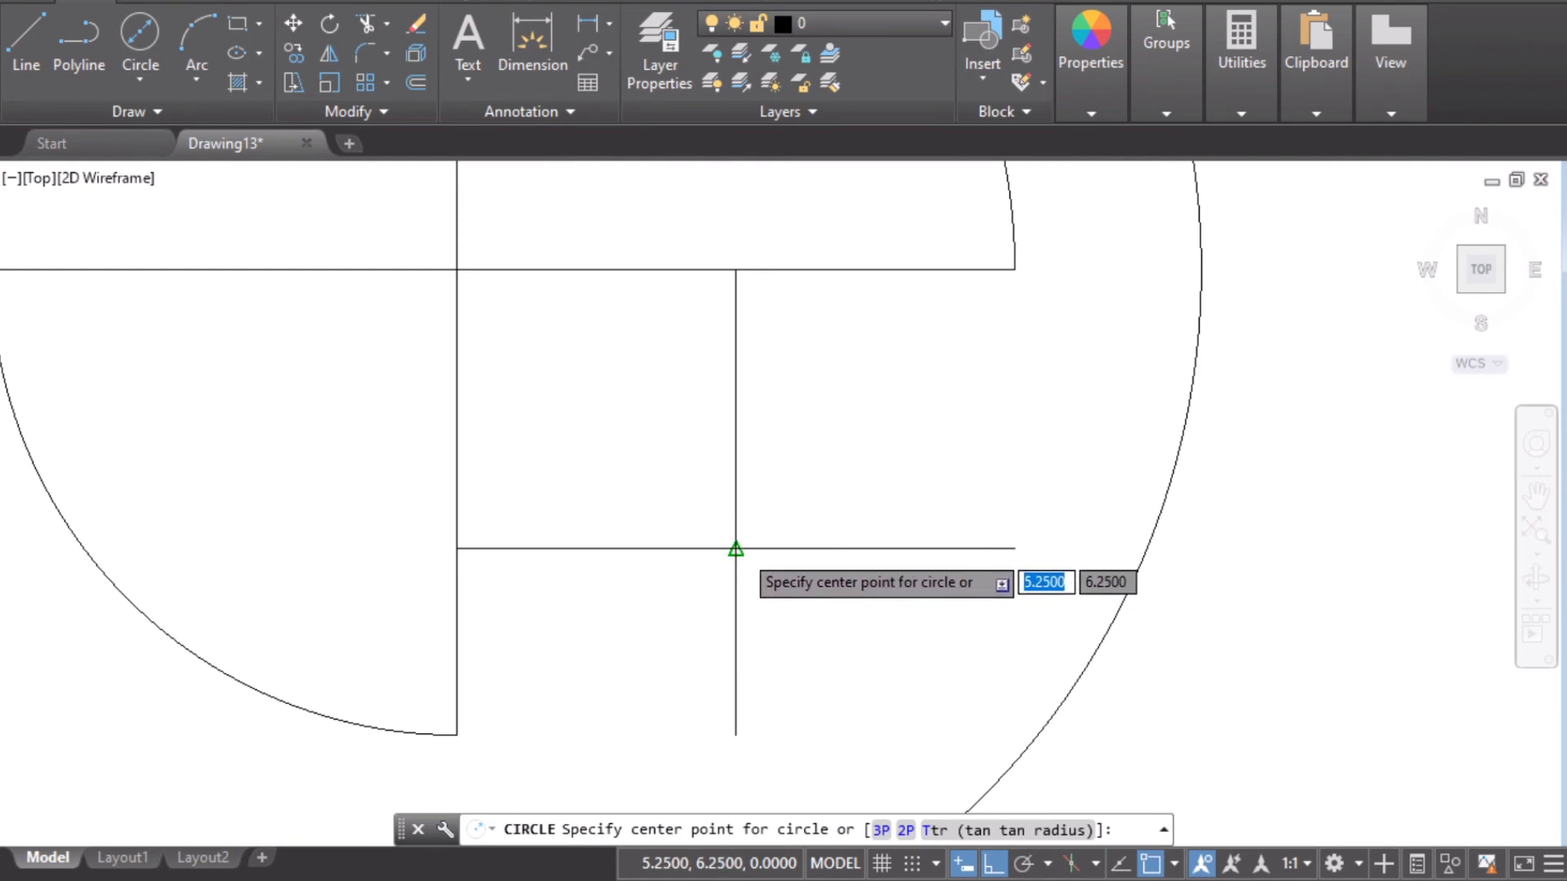
{"action": "left_click", "coordinate": [1152, 863]}
{"action": "left_click", "coordinate": [1152, 863]}
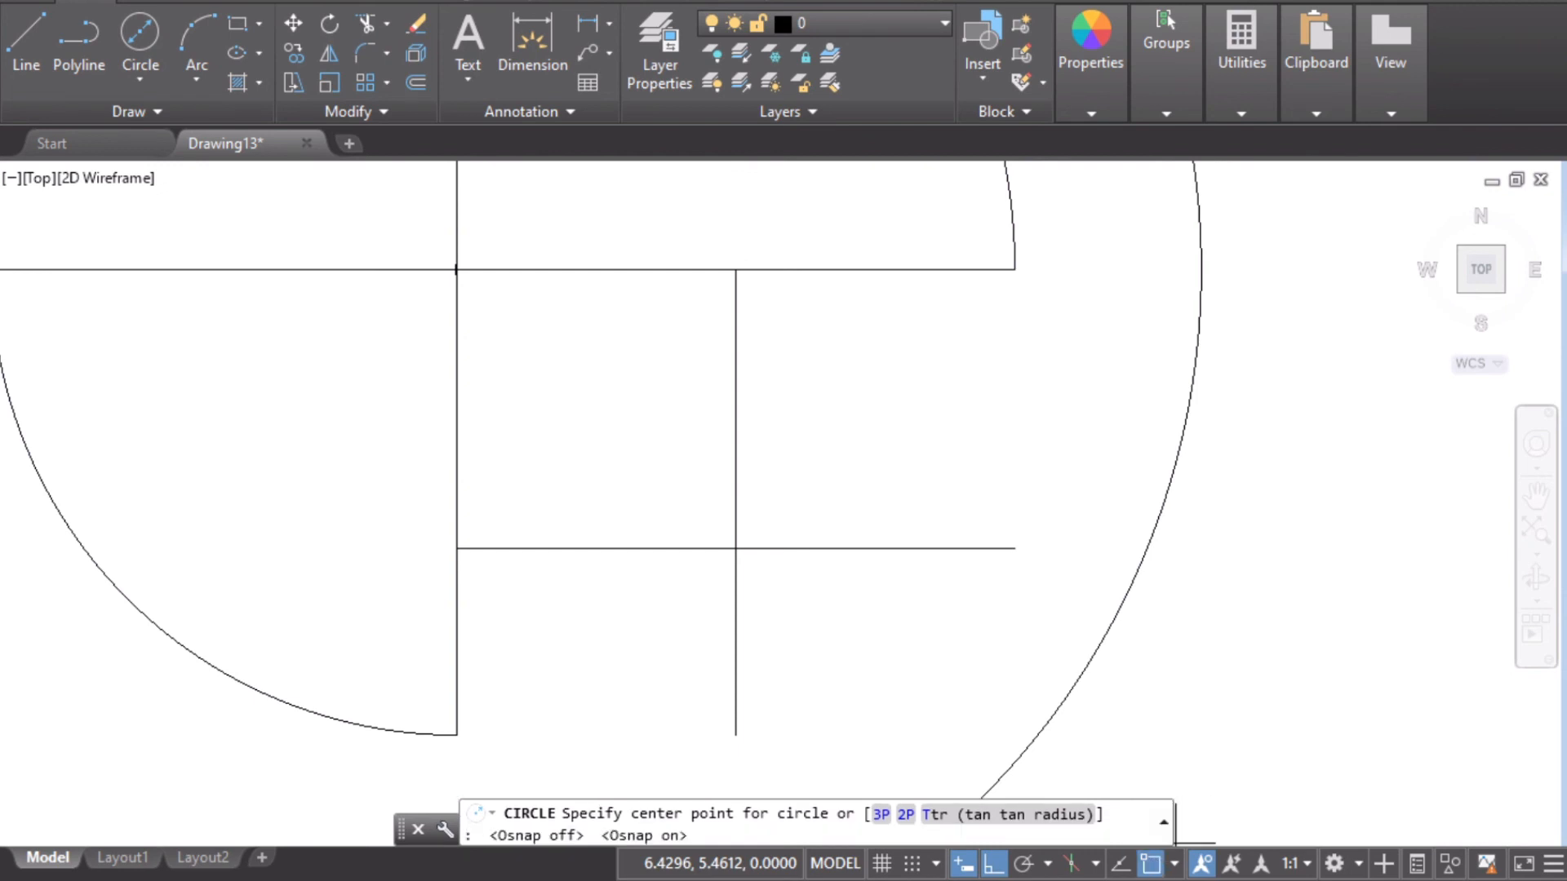
Draw a circle of 0.75 diameter centred on the intersection of the two offset lines in the lower-right quadrant.
{"action": "left_click", "coordinate": [137, 47]}
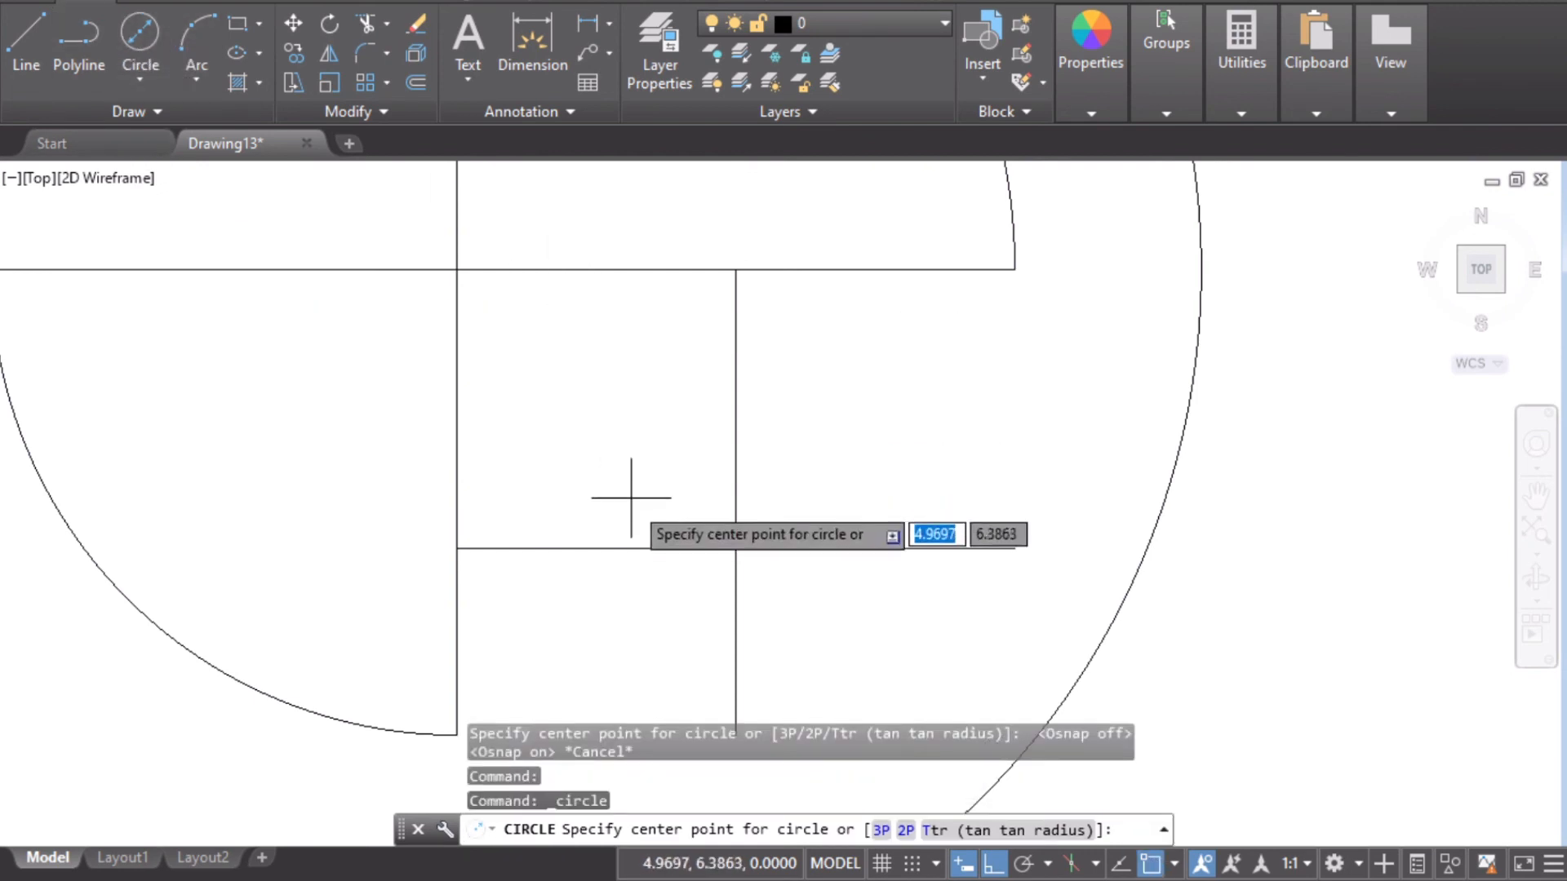
{"action": "left_click", "coordinate": [735, 548]}
{"action": "type", "text": "d"}
{"action": "key", "text": "Return"}
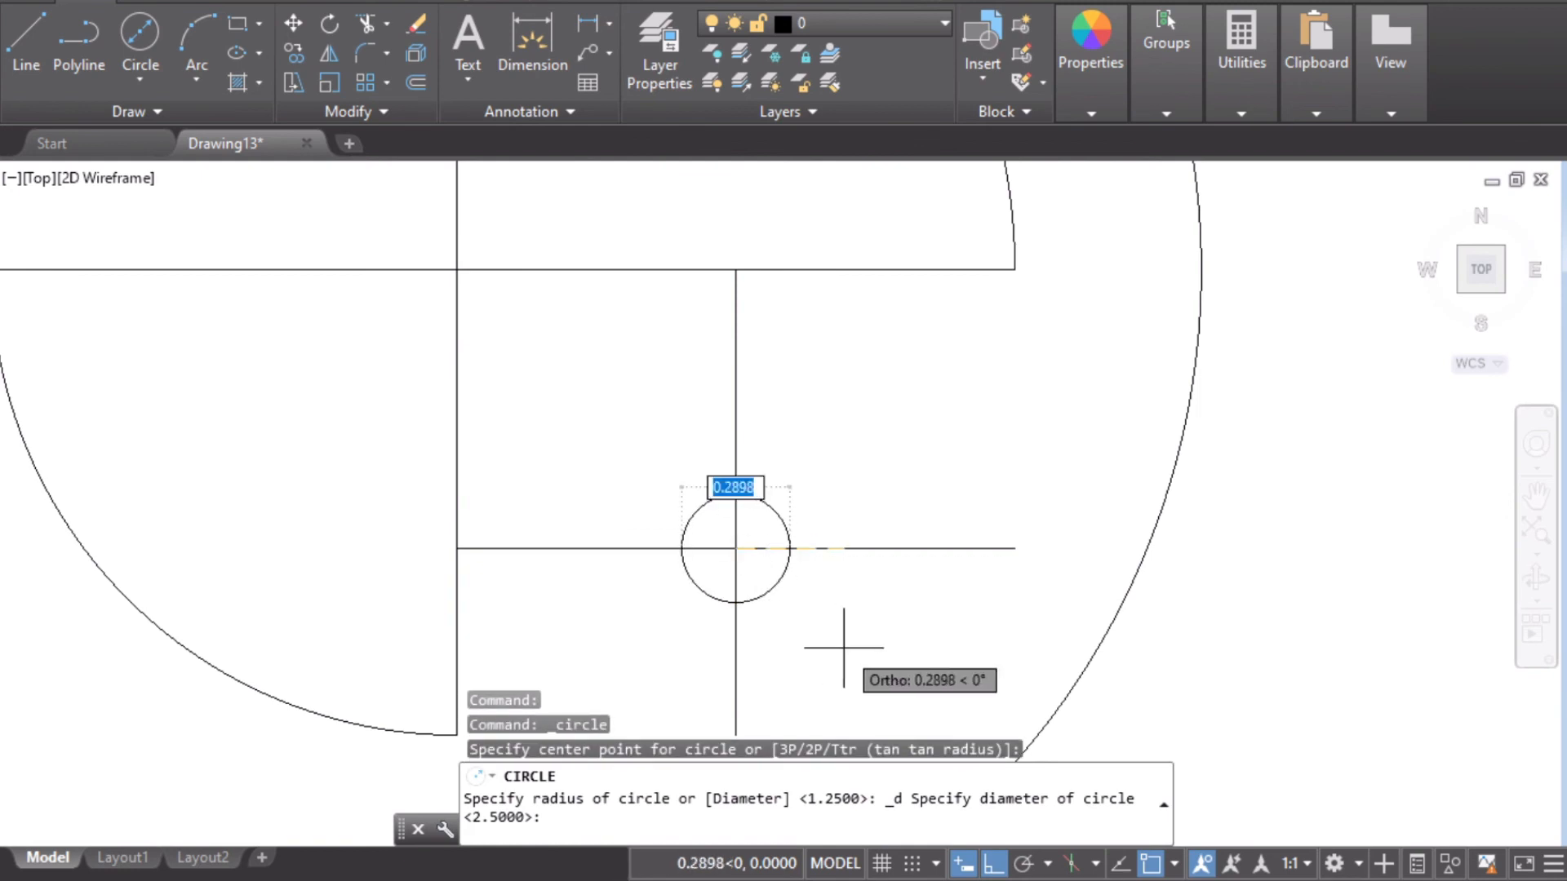
{"action": "type", "text": "0.75"}
{"action": "key", "text": "Return"}
{"action": "scroll", "coordinate": [804, 592], "scroll_direction": "down", "scroll_amount": 2}
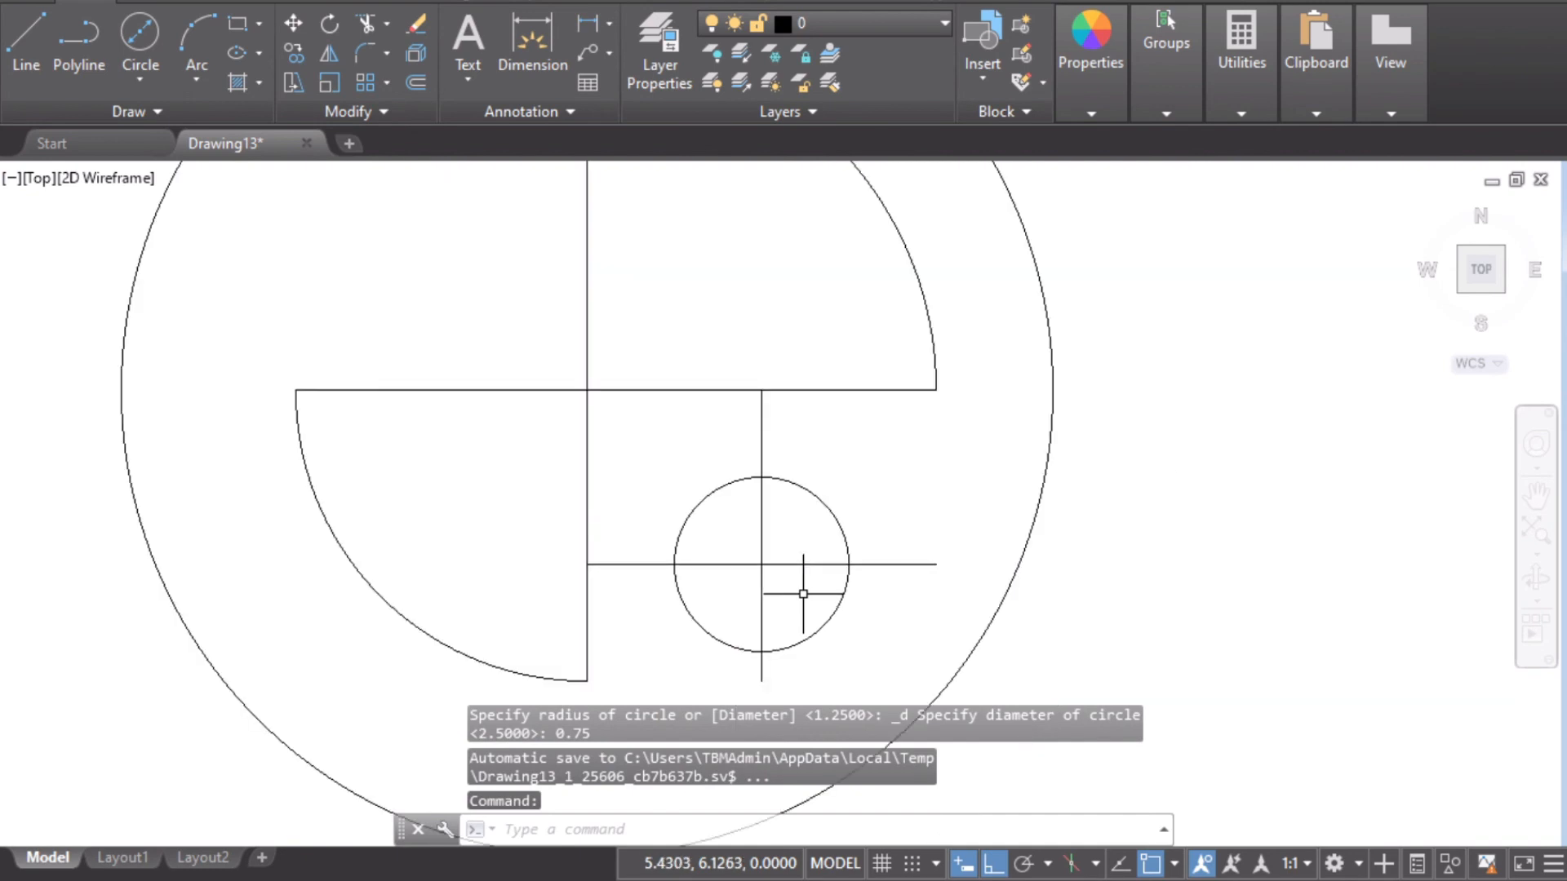
{"action": "scroll", "coordinate": [803, 594], "scroll_direction": "down", "scroll_amount": 2}
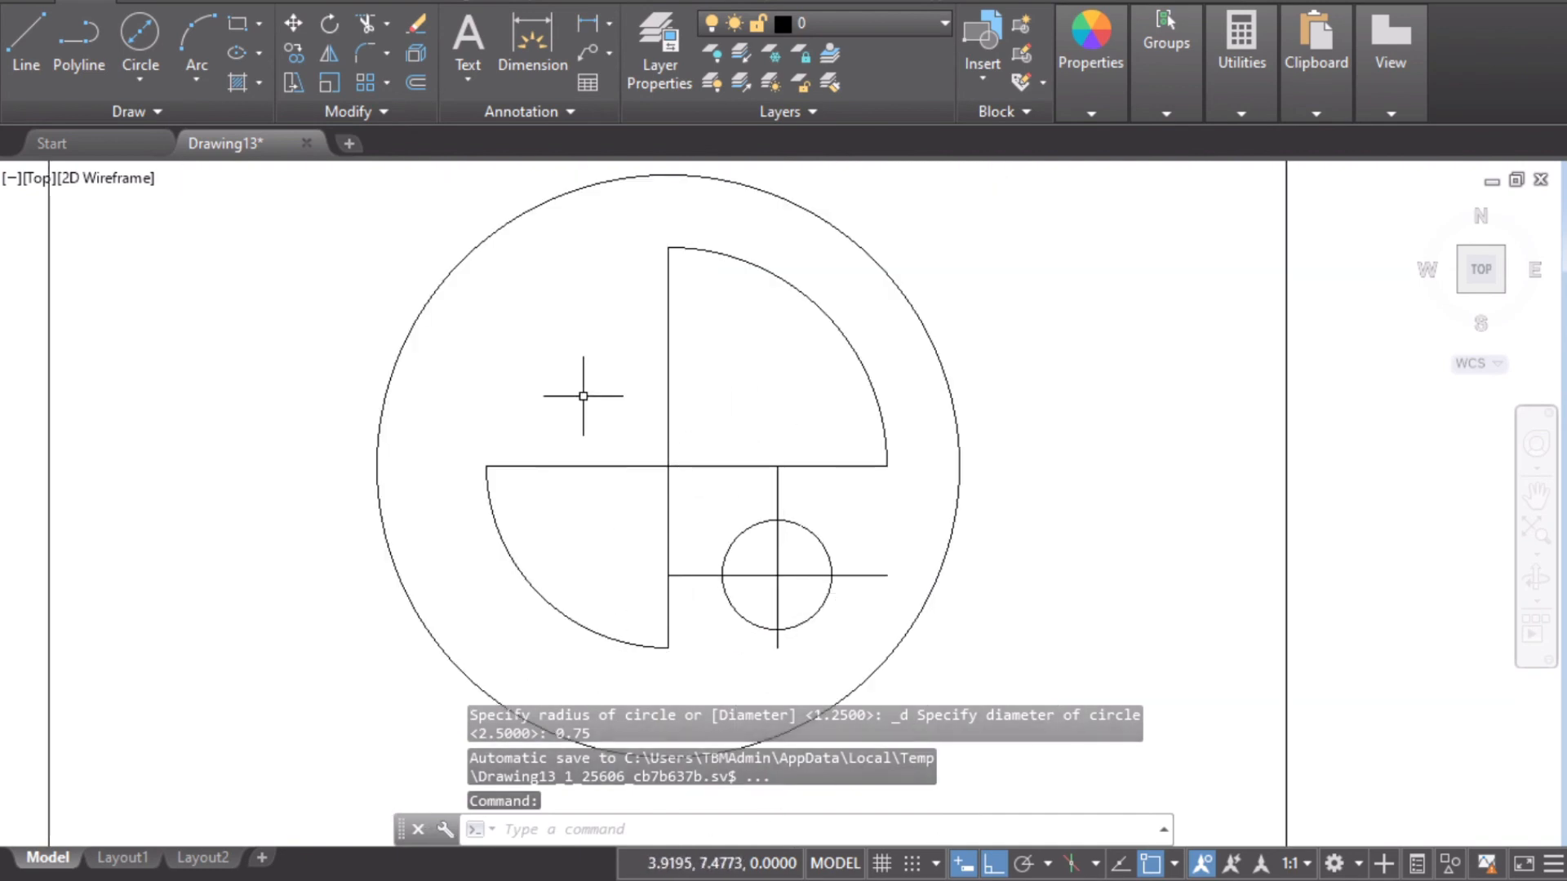
Check the 0.50 DIA circle's dimensions in Snip & Sketch, and offset the left horizontal line 0.5 upward in AutoCAD.
{"action": "mouse_move", "coordinate": [752, 880]}
{"action": "left_click", "coordinate": [752, 803]}
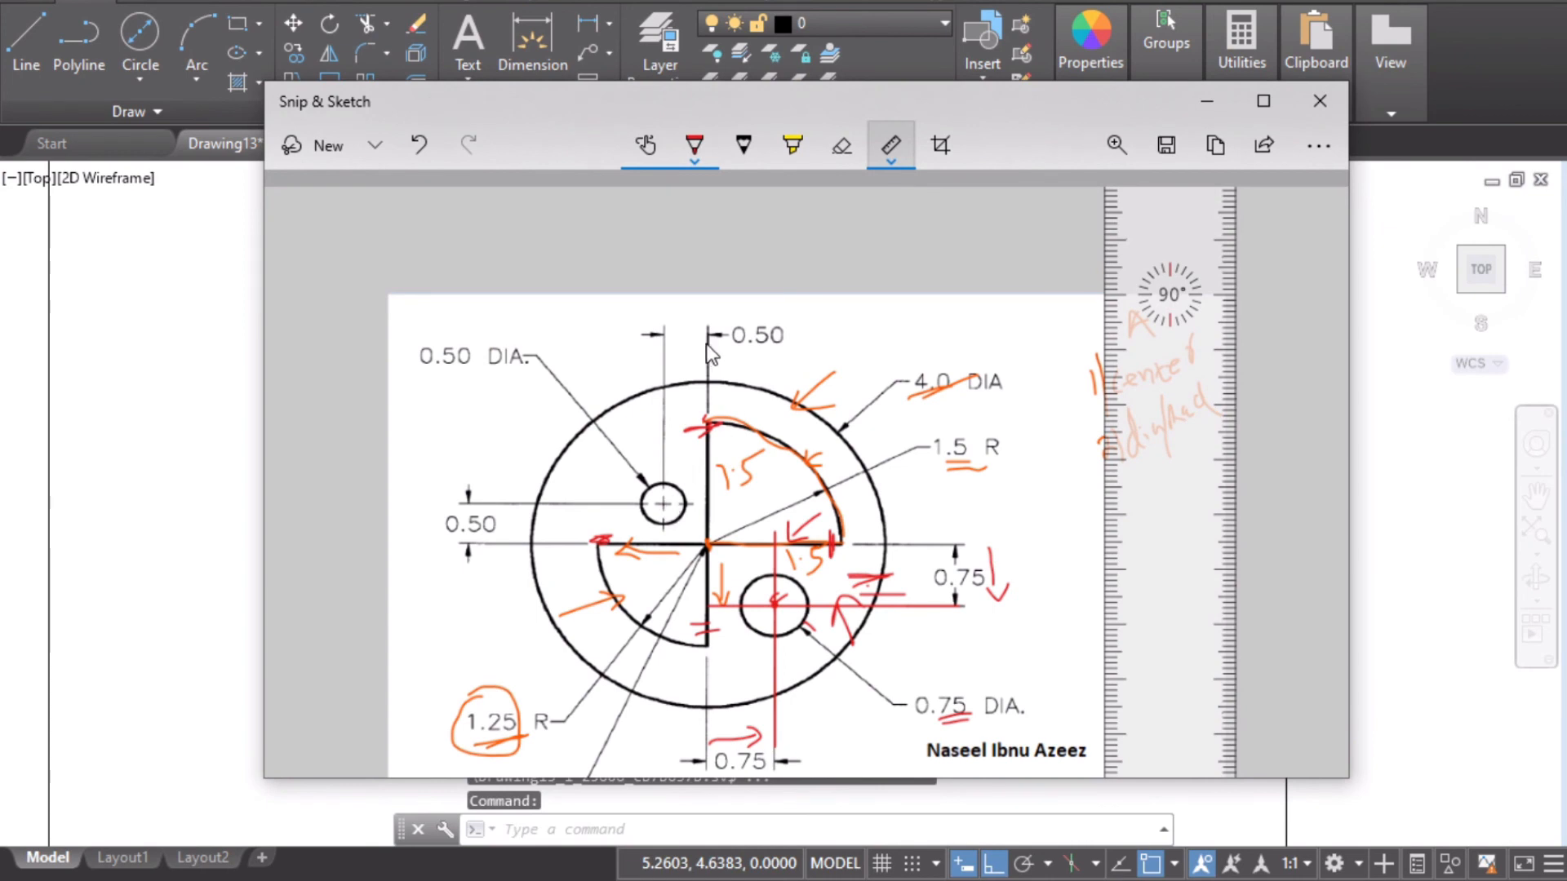
{"action": "left_click", "coordinate": [1211, 101]}
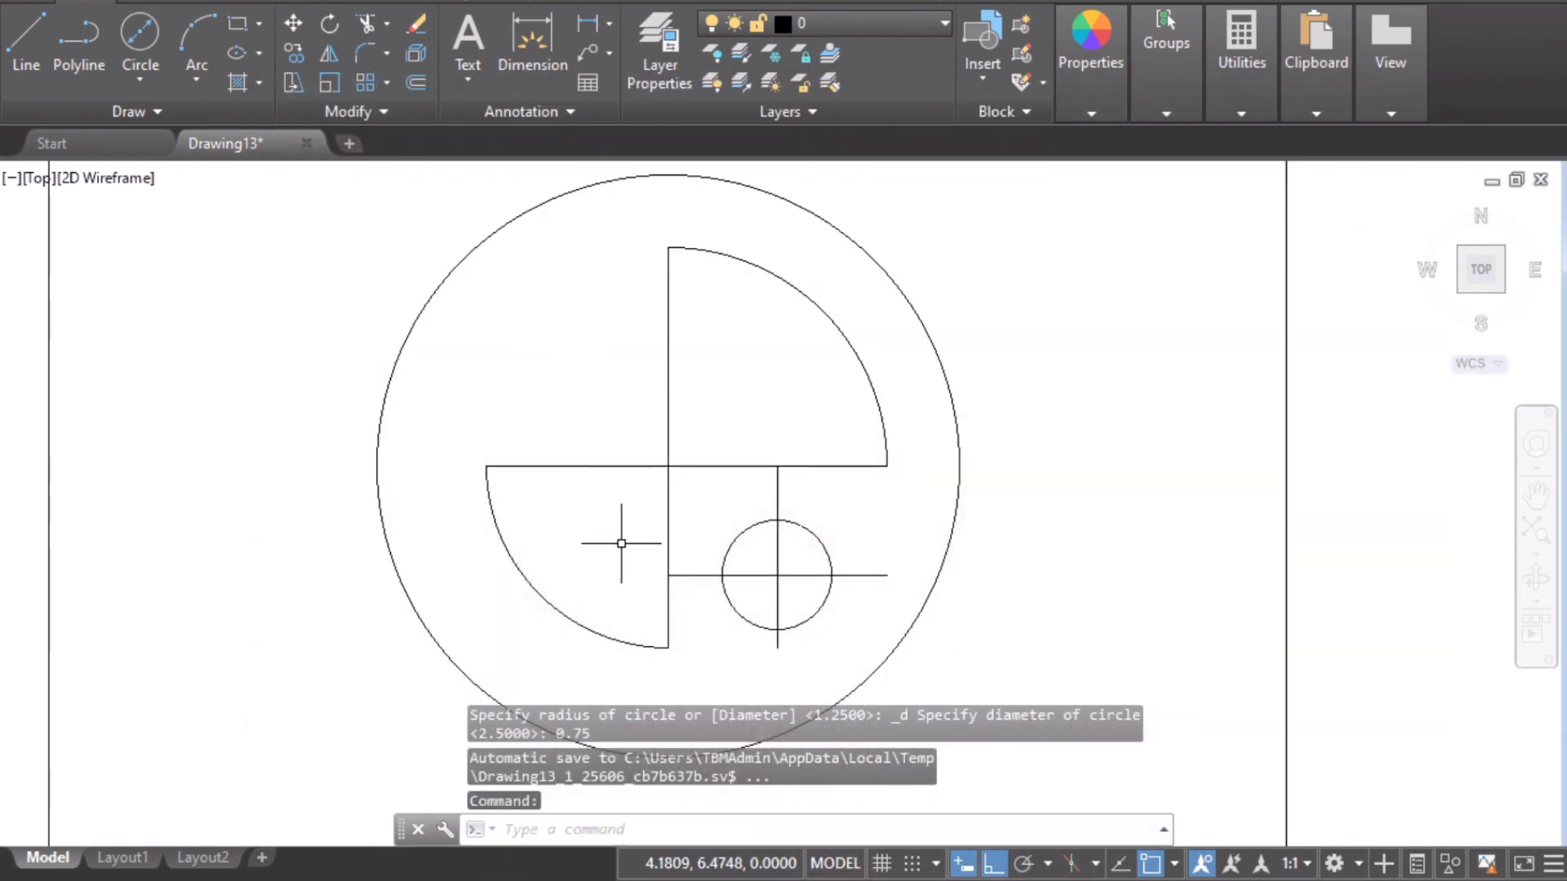
{"action": "left_click", "coordinate": [595, 466]}
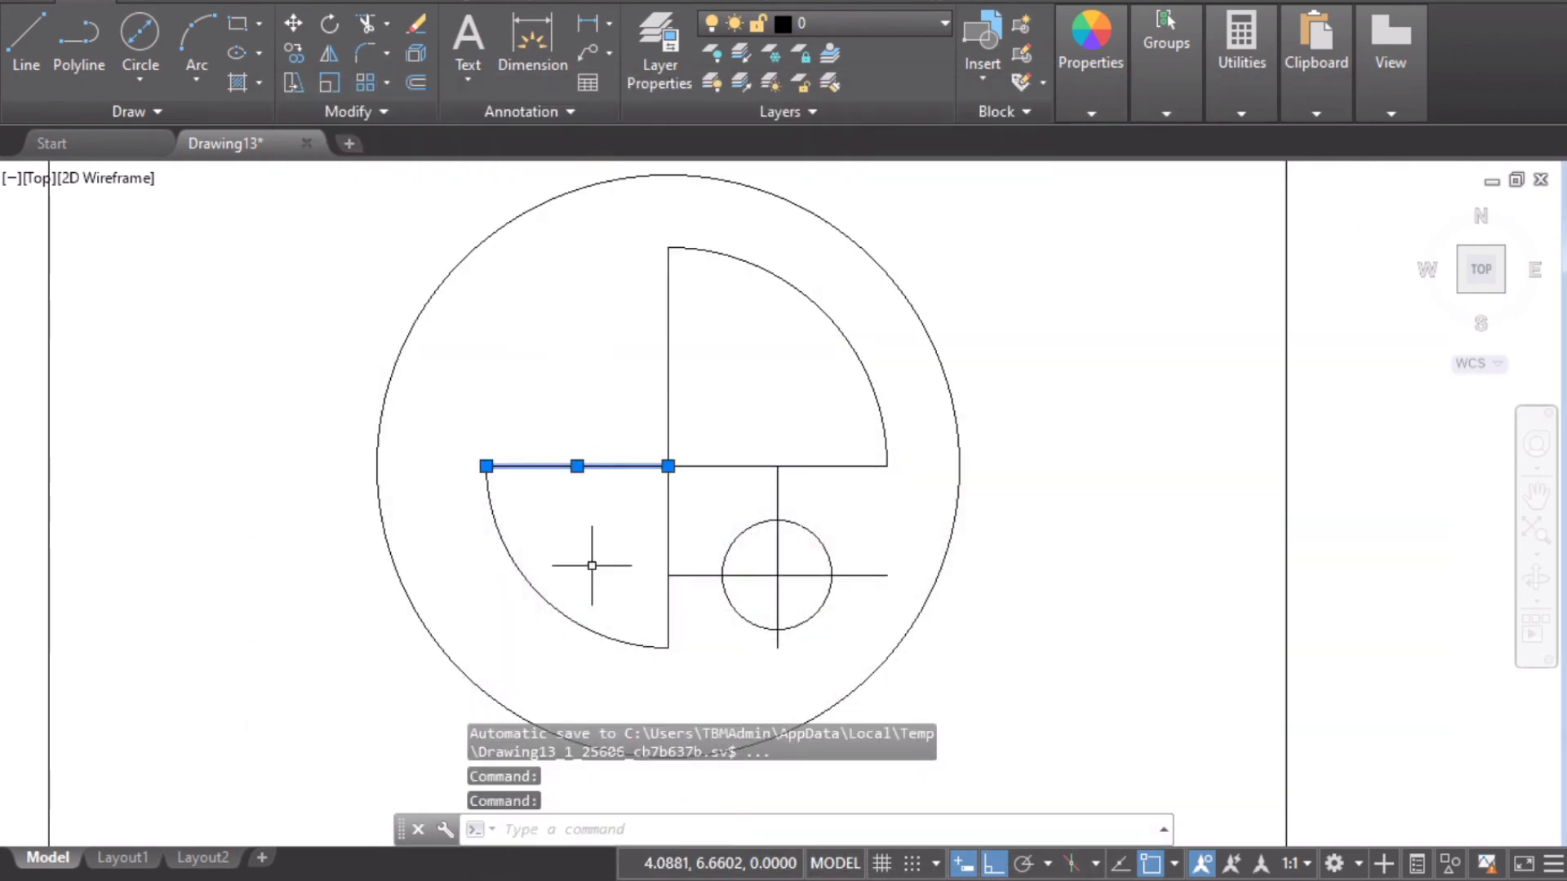
{"action": "left_click", "coordinate": [416, 81]}
{"action": "type", "text": "0.5"}
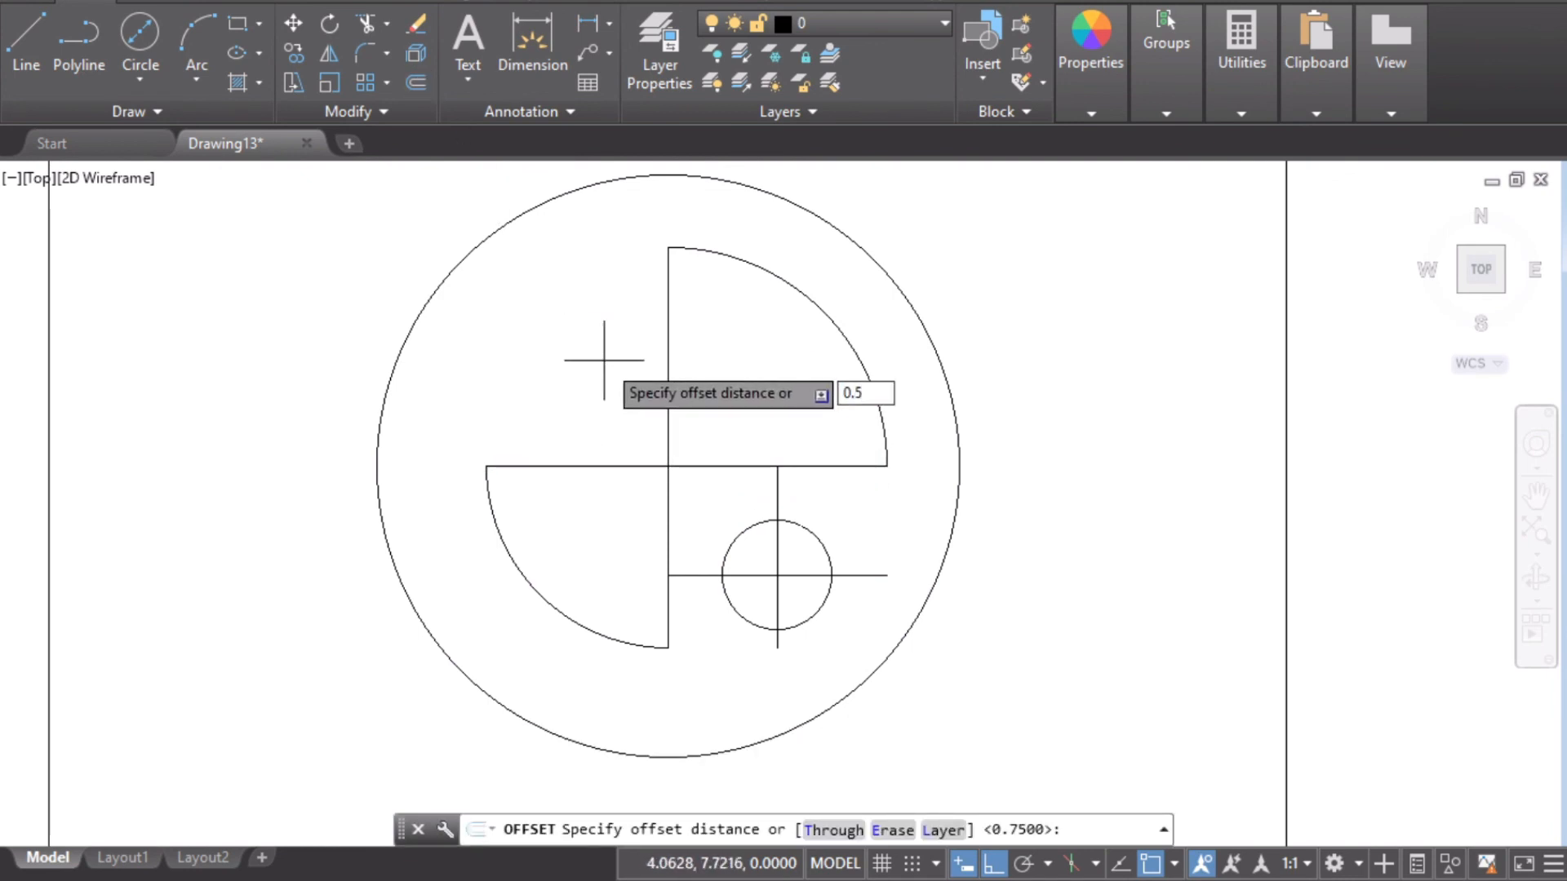
{"action": "key", "text": "Return"}
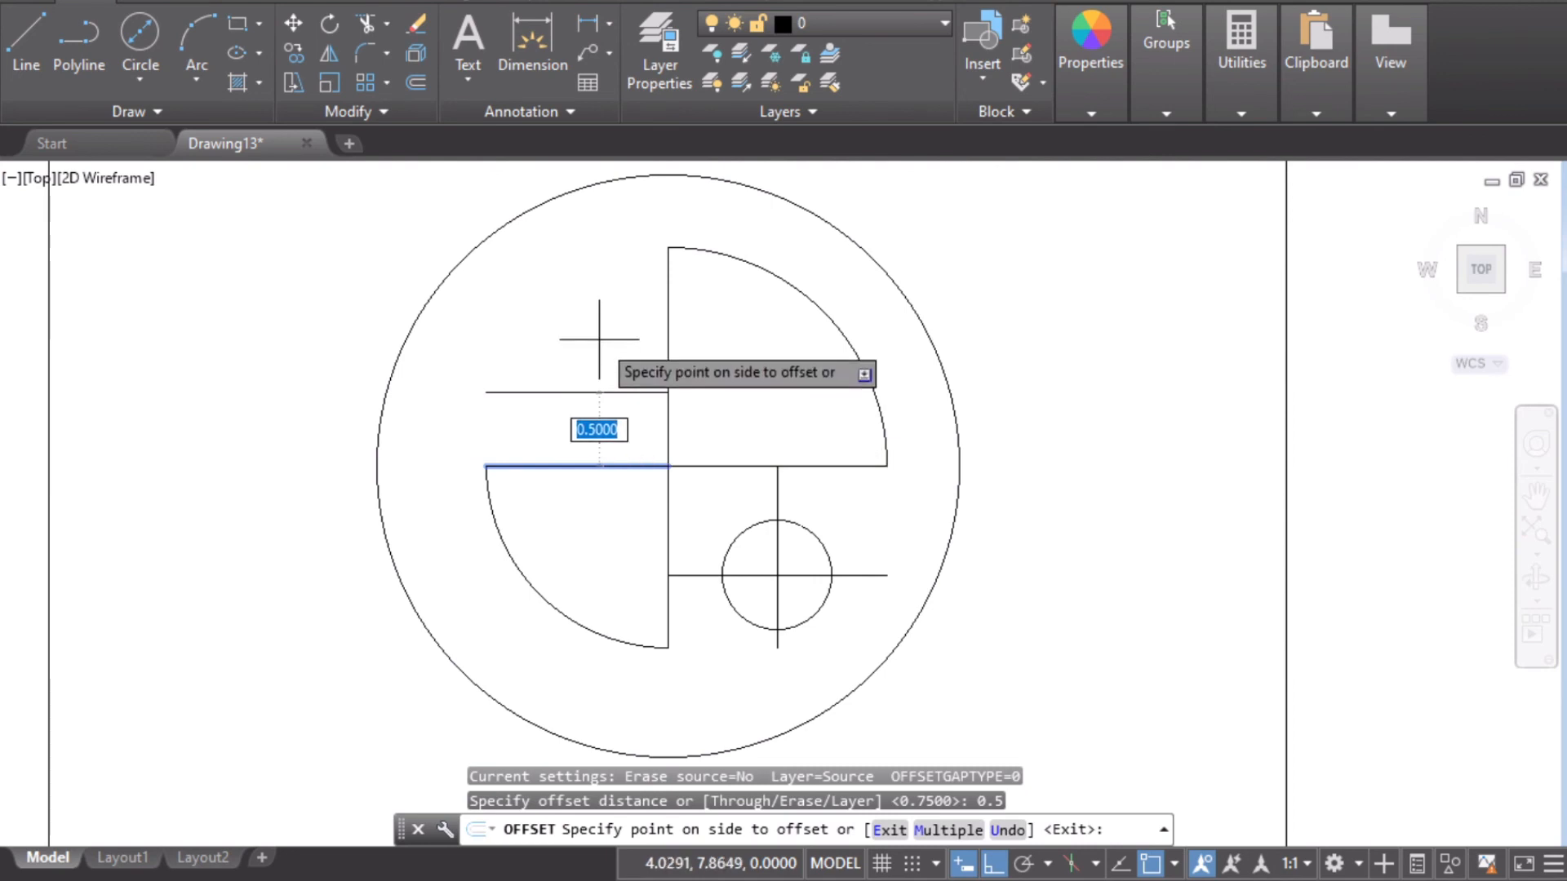
{"action": "left_click", "coordinate": [598, 339]}
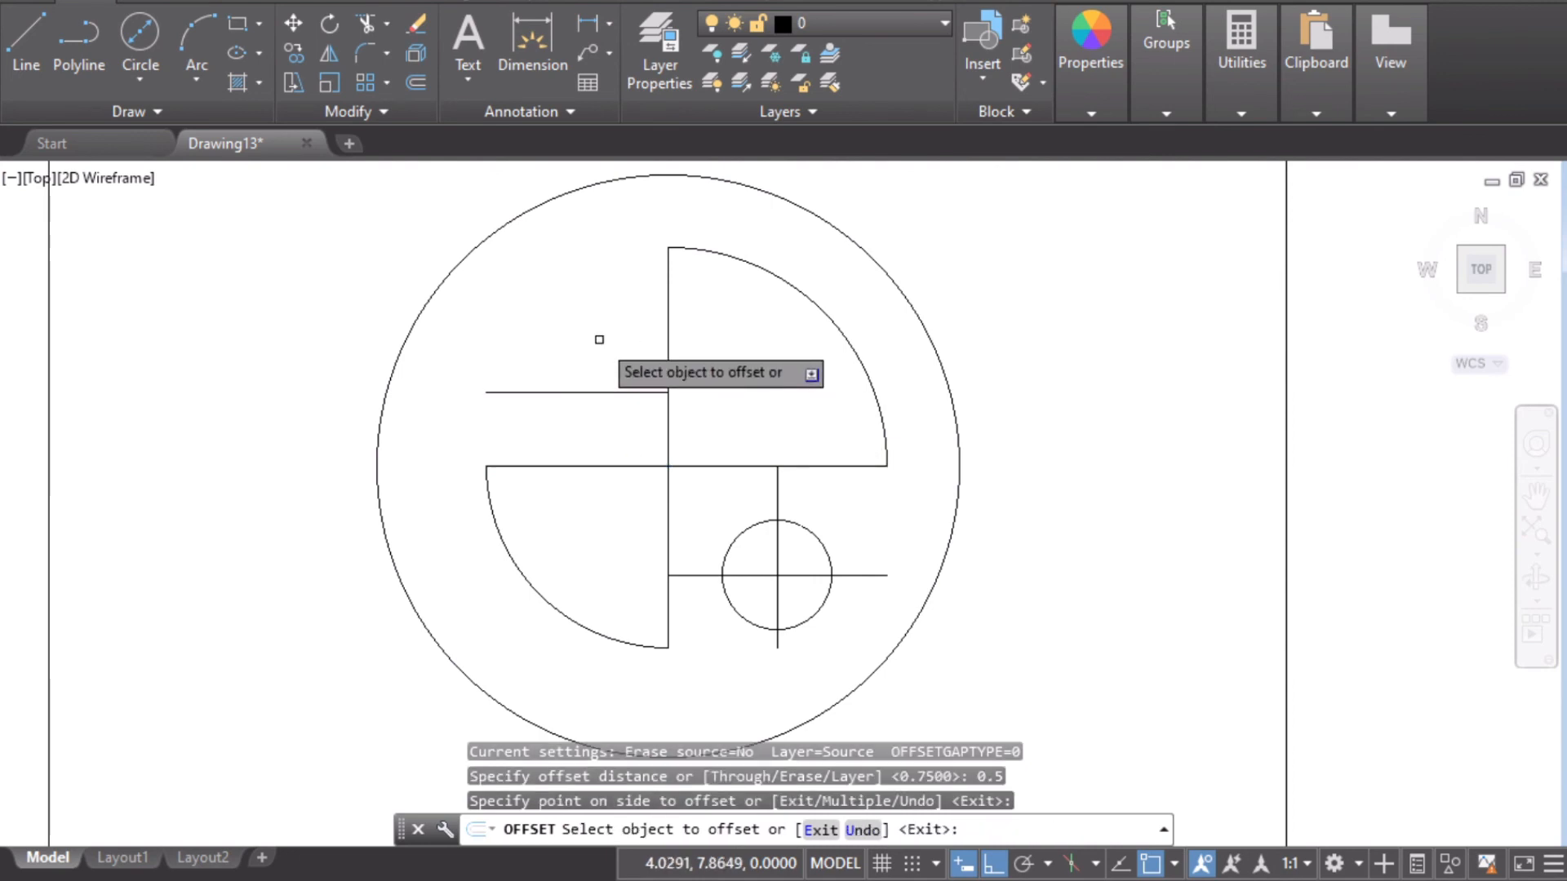
Offset the upper vertical line 0.5 to the left and end the Offset command.
{"action": "left_click", "coordinate": [668, 324]}
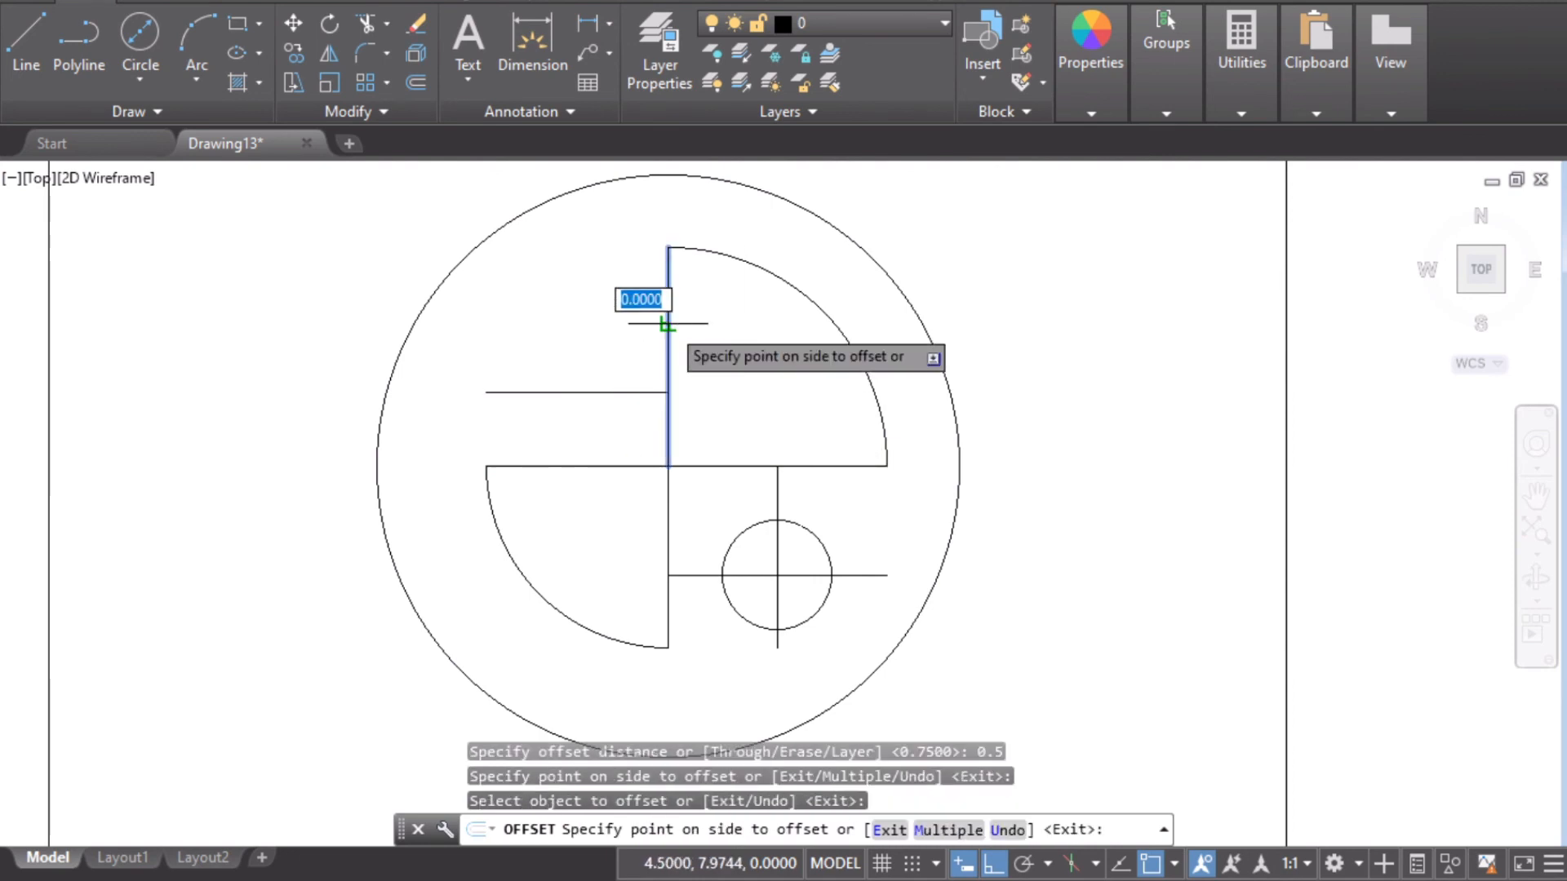
{"action": "left_click", "coordinate": [542, 339]}
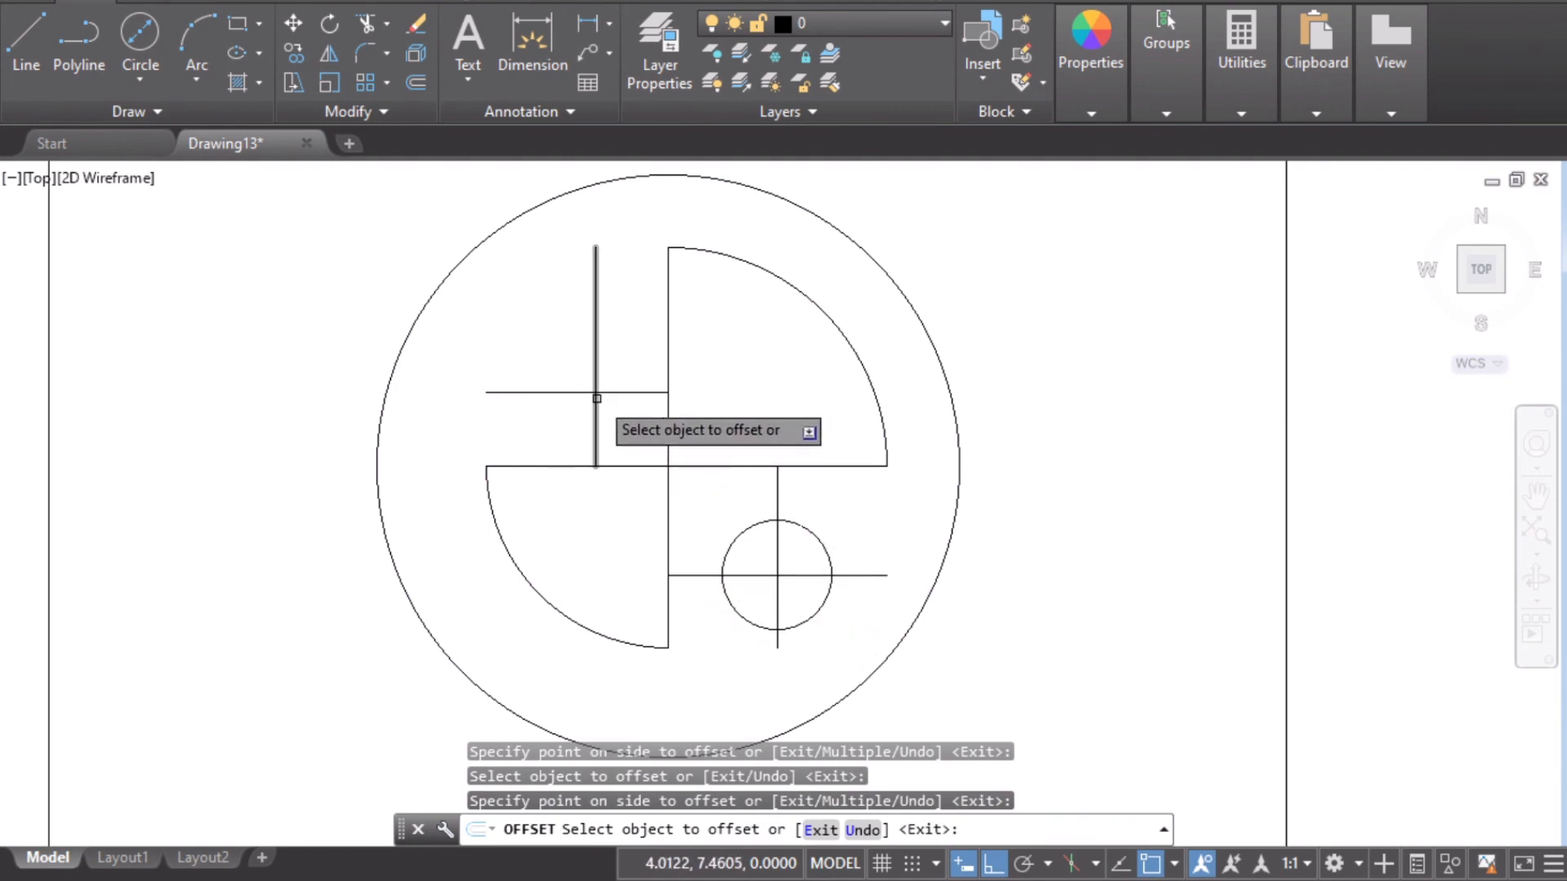
{"action": "key", "text": "Escape"}
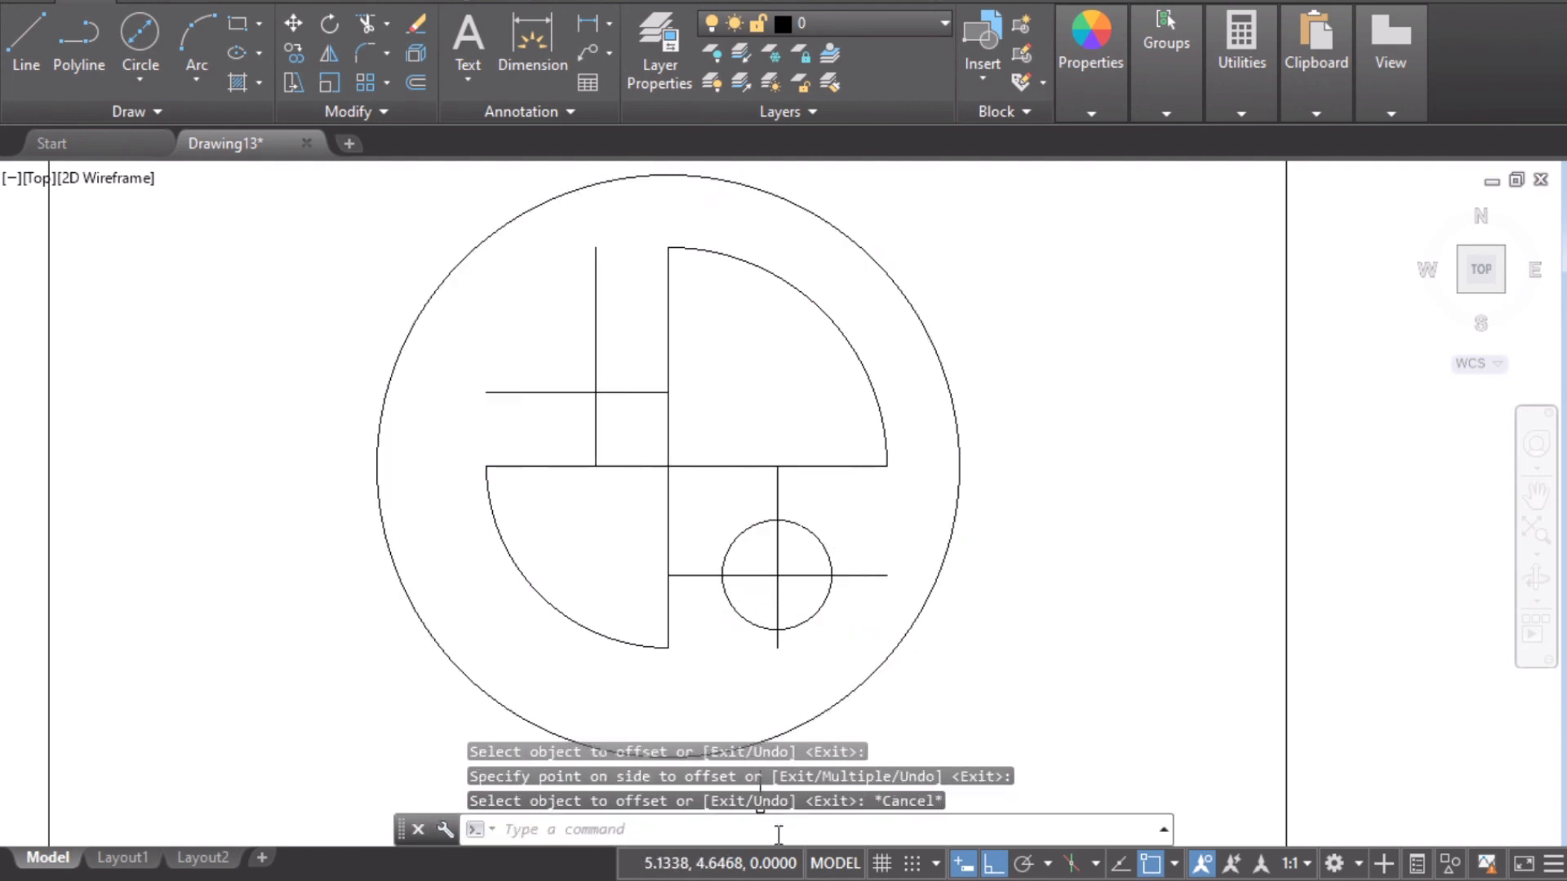
Check the small circle's diameter in Snip & Sketch, and draw a 0.5 diameter circle in AutoCAD centred on the upper-left quadrant's offset-line intersection.
{"action": "key", "text": "alt+Tab"}
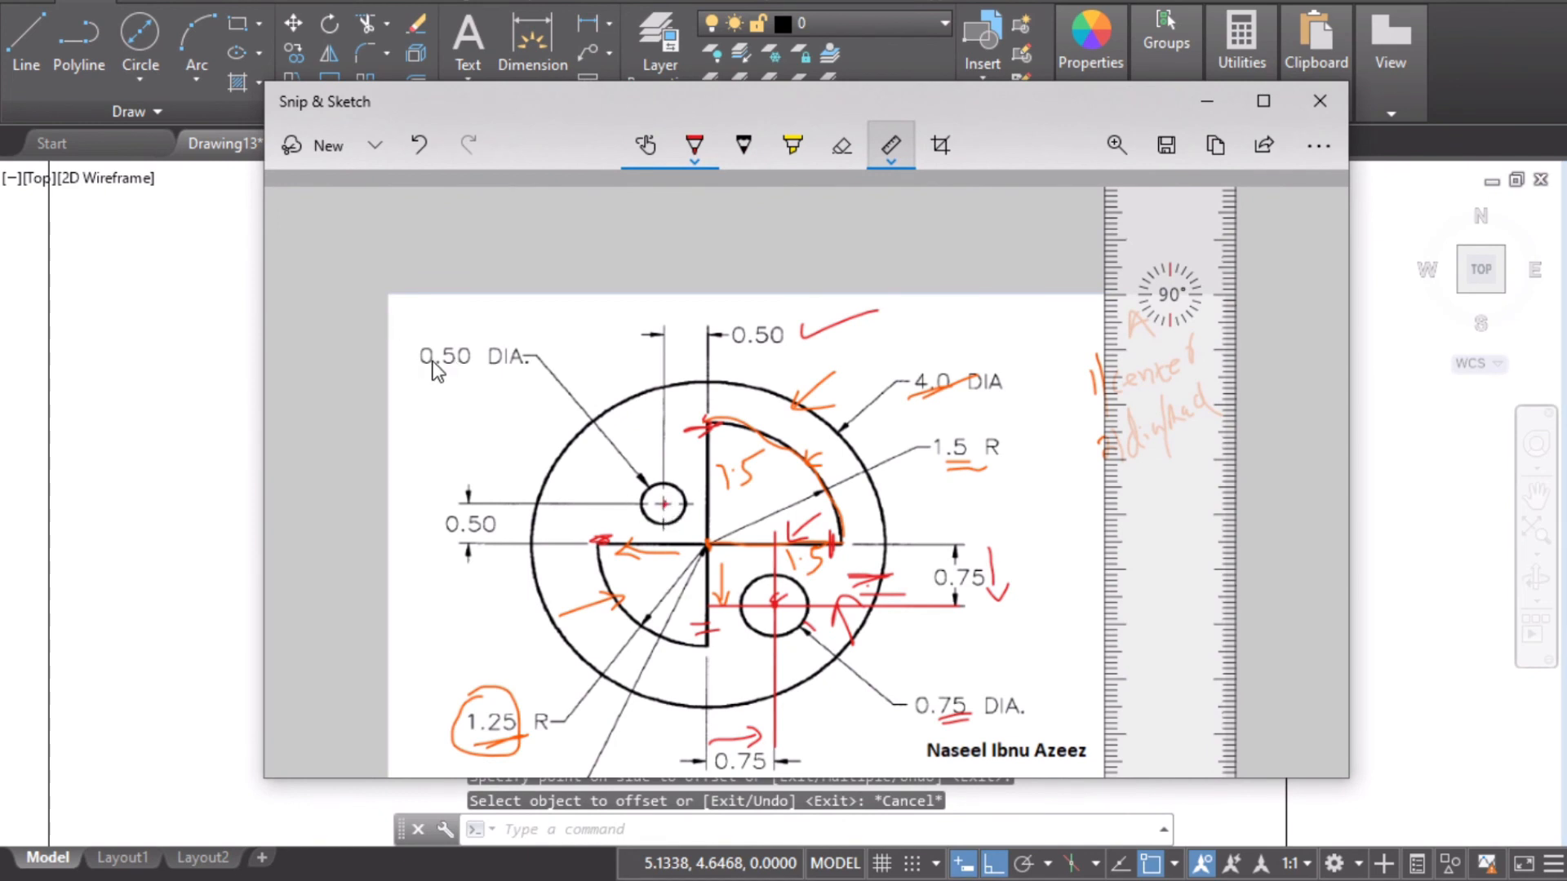
{"action": "left_click_drag", "start_coordinate": [439, 369], "coordinate": [500, 359]}
{"action": "left_click", "coordinate": [1206, 97]}
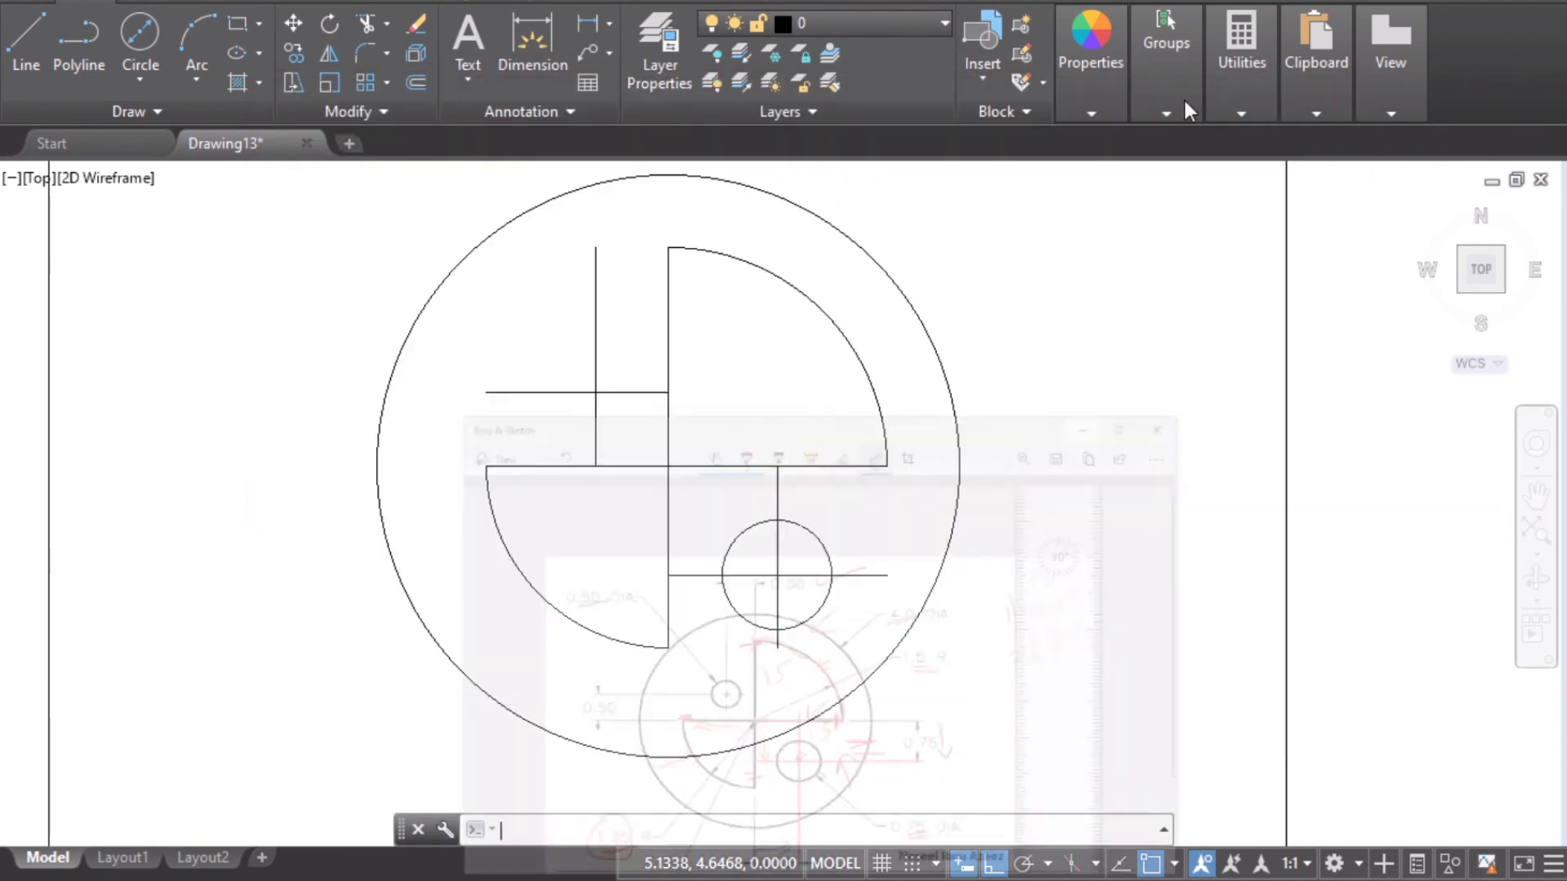
{"action": "left_click", "coordinate": [164, 83]}
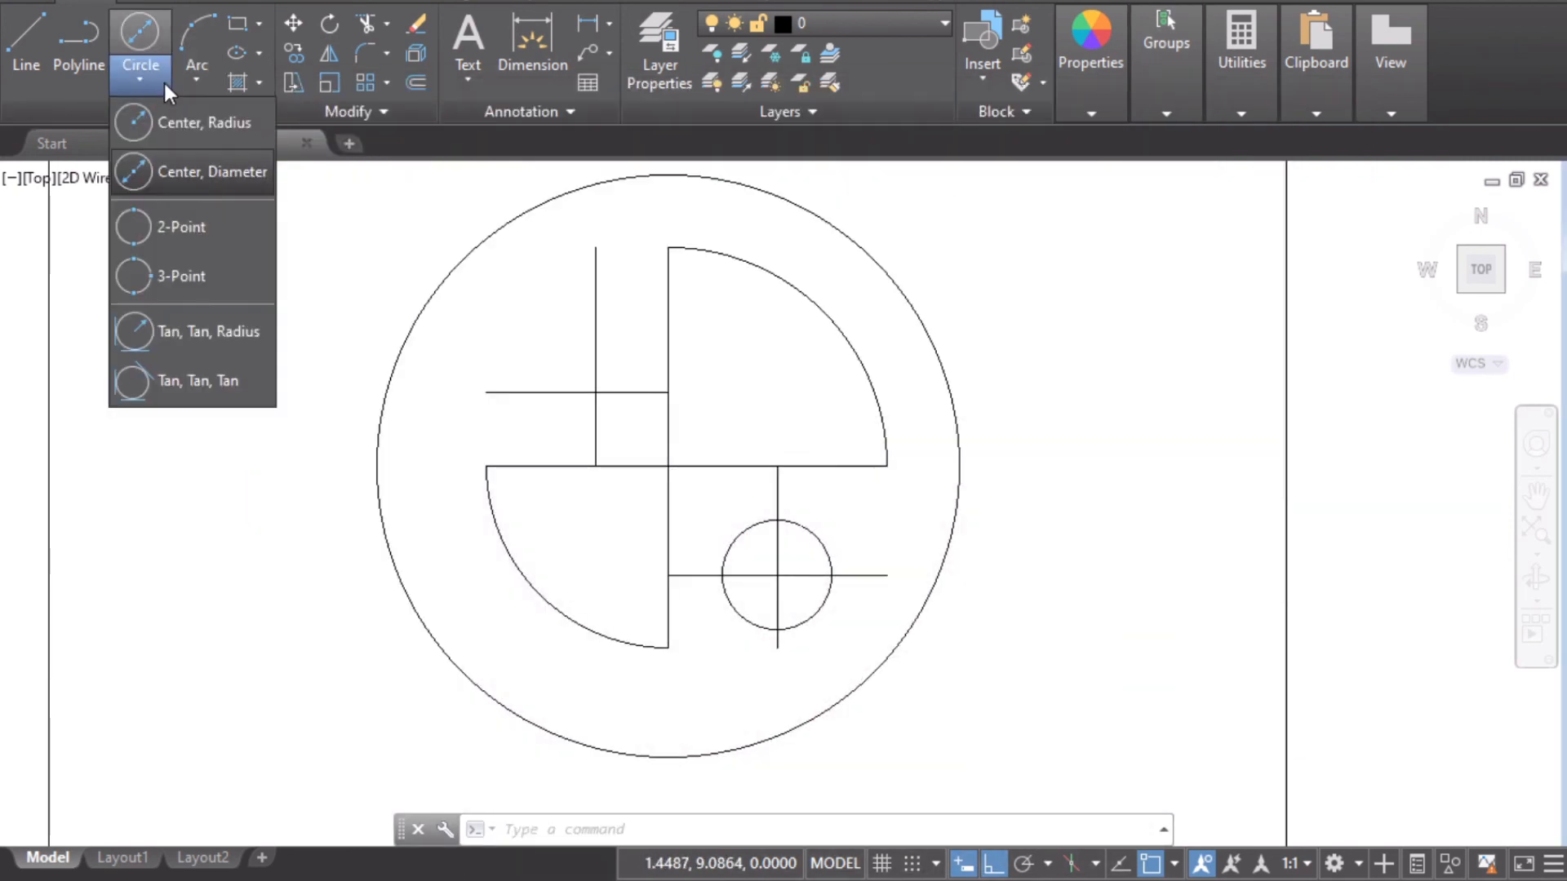
{"action": "left_click", "coordinate": [194, 172]}
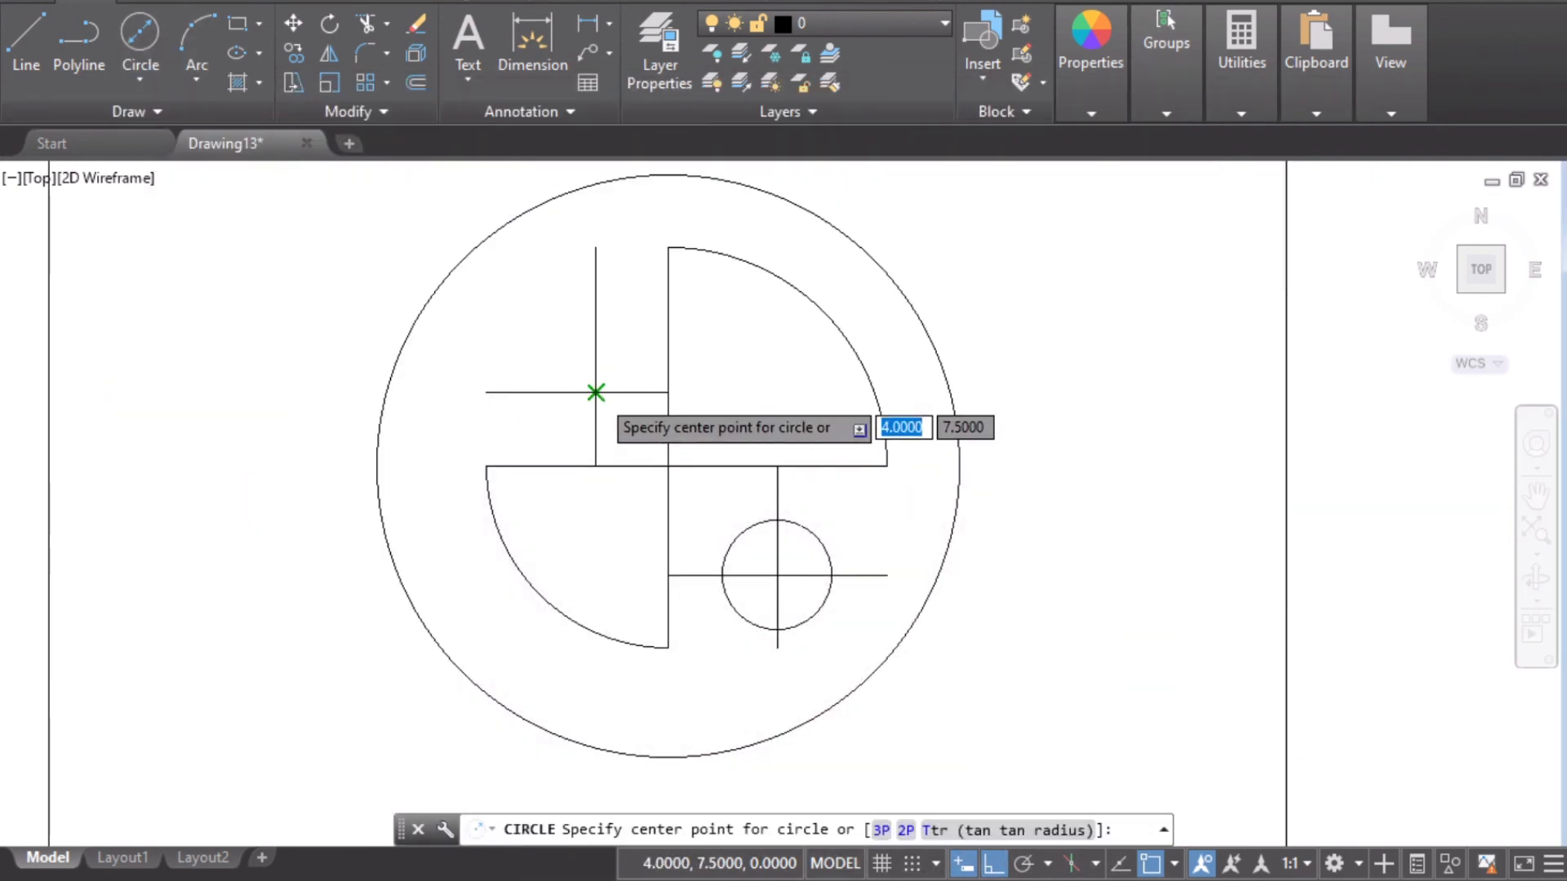
{"action": "left_click", "coordinate": [595, 393]}
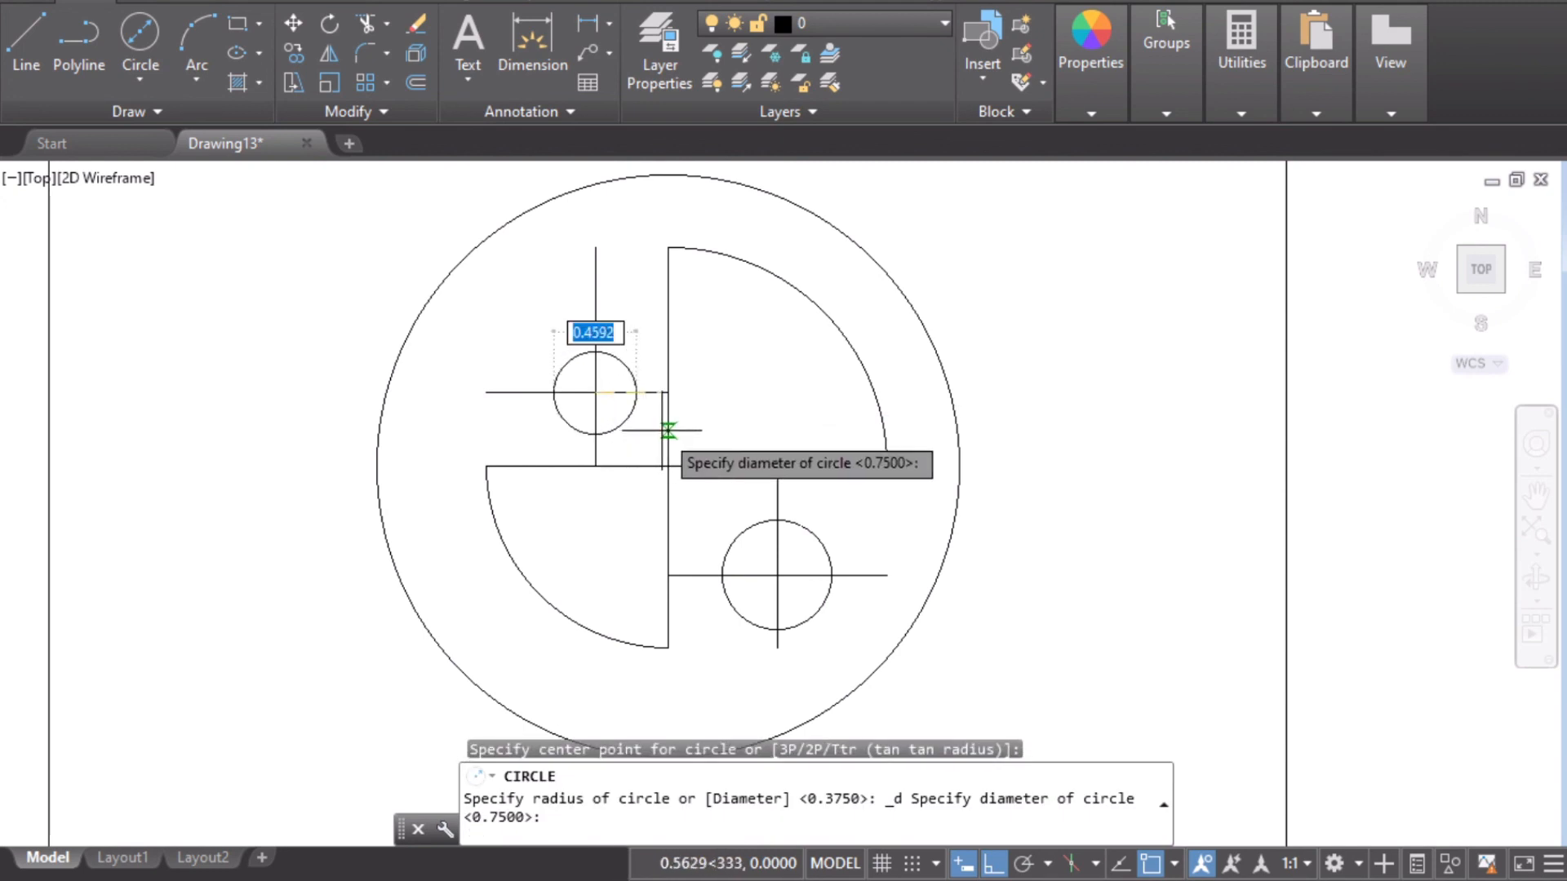
{"action": "type", "text": "0.5"}
{"action": "key", "text": "Return"}
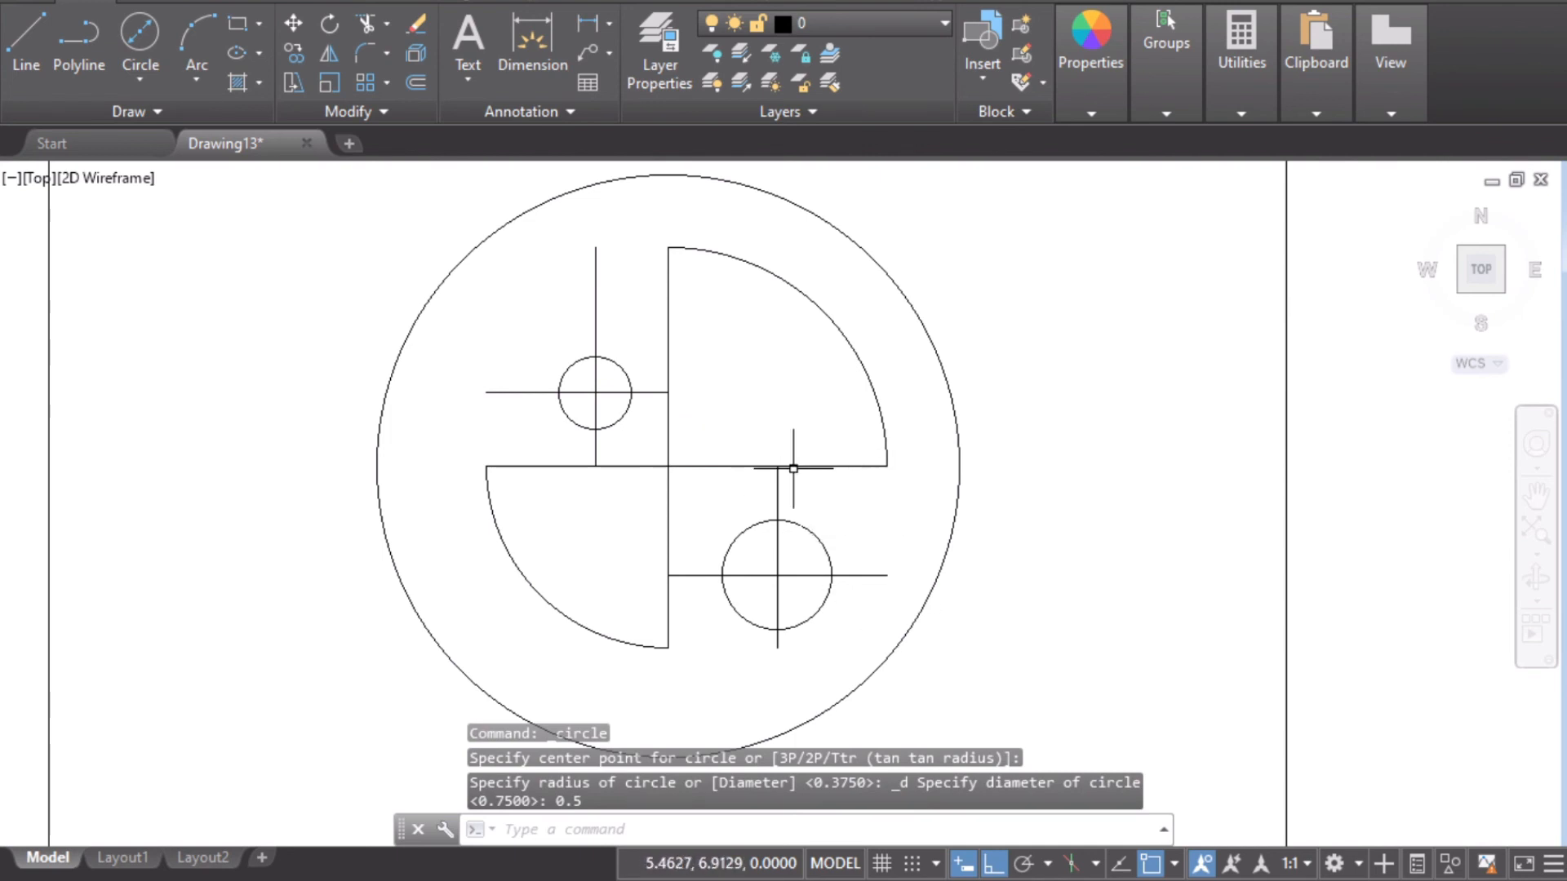
Erase the vertical and horizontal offset lines crossing the 0.75 diameter circle in the lower-right quadrant.
{"action": "scroll", "coordinate": [816, 563], "scroll_direction": "down", "scroll_amount": 2}
{"action": "scroll", "coordinate": [824, 573], "scroll_direction": "up", "scroll_amount": 2}
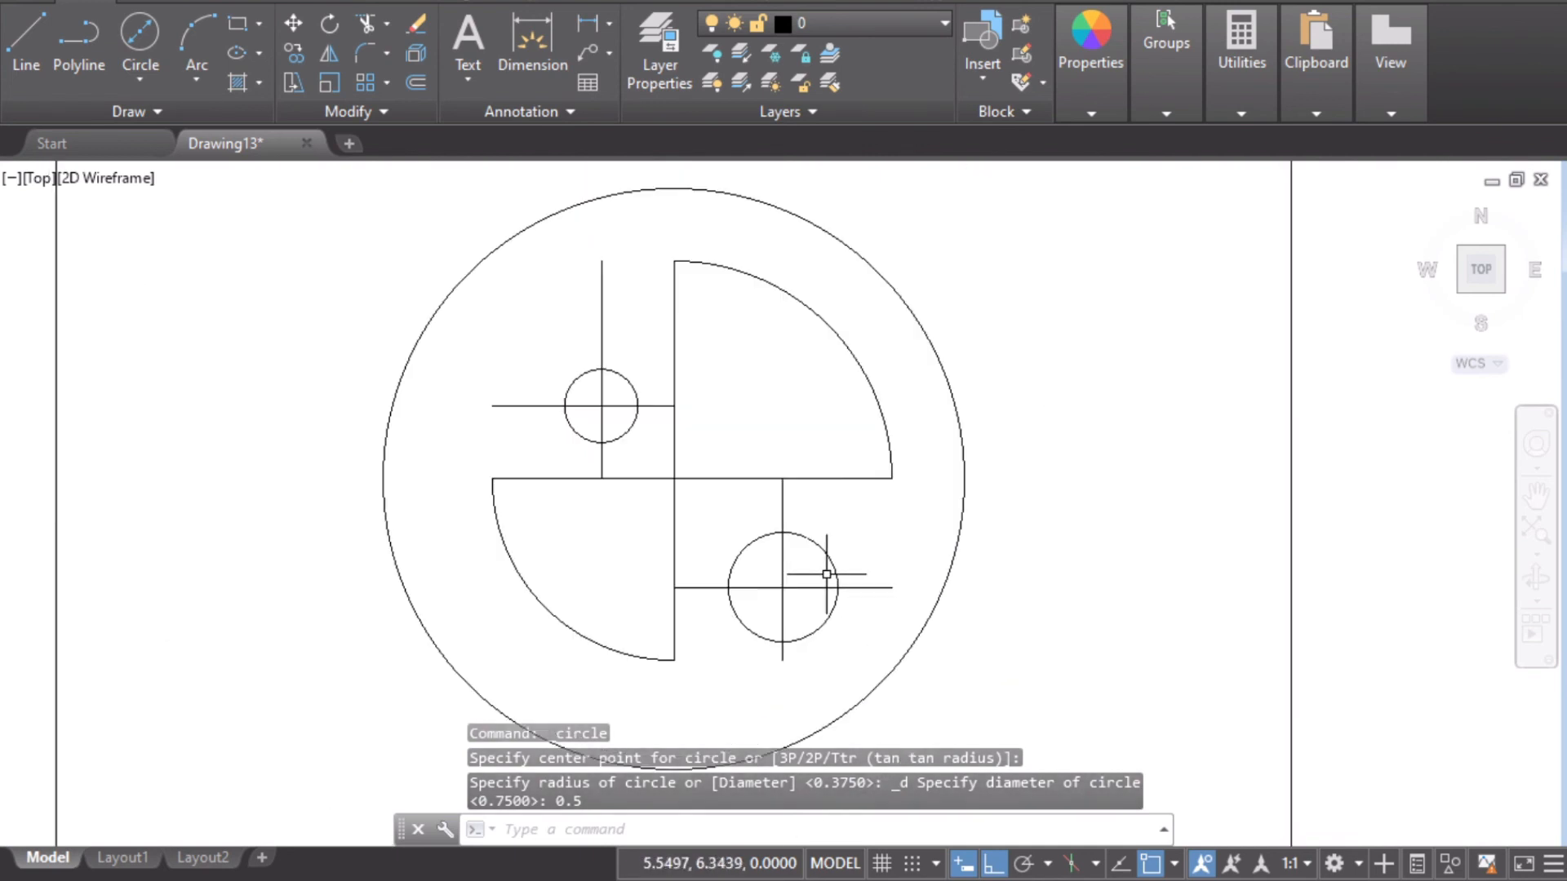
{"action": "left_click", "coordinate": [781, 502]}
{"action": "right_click", "coordinate": [782, 506]}
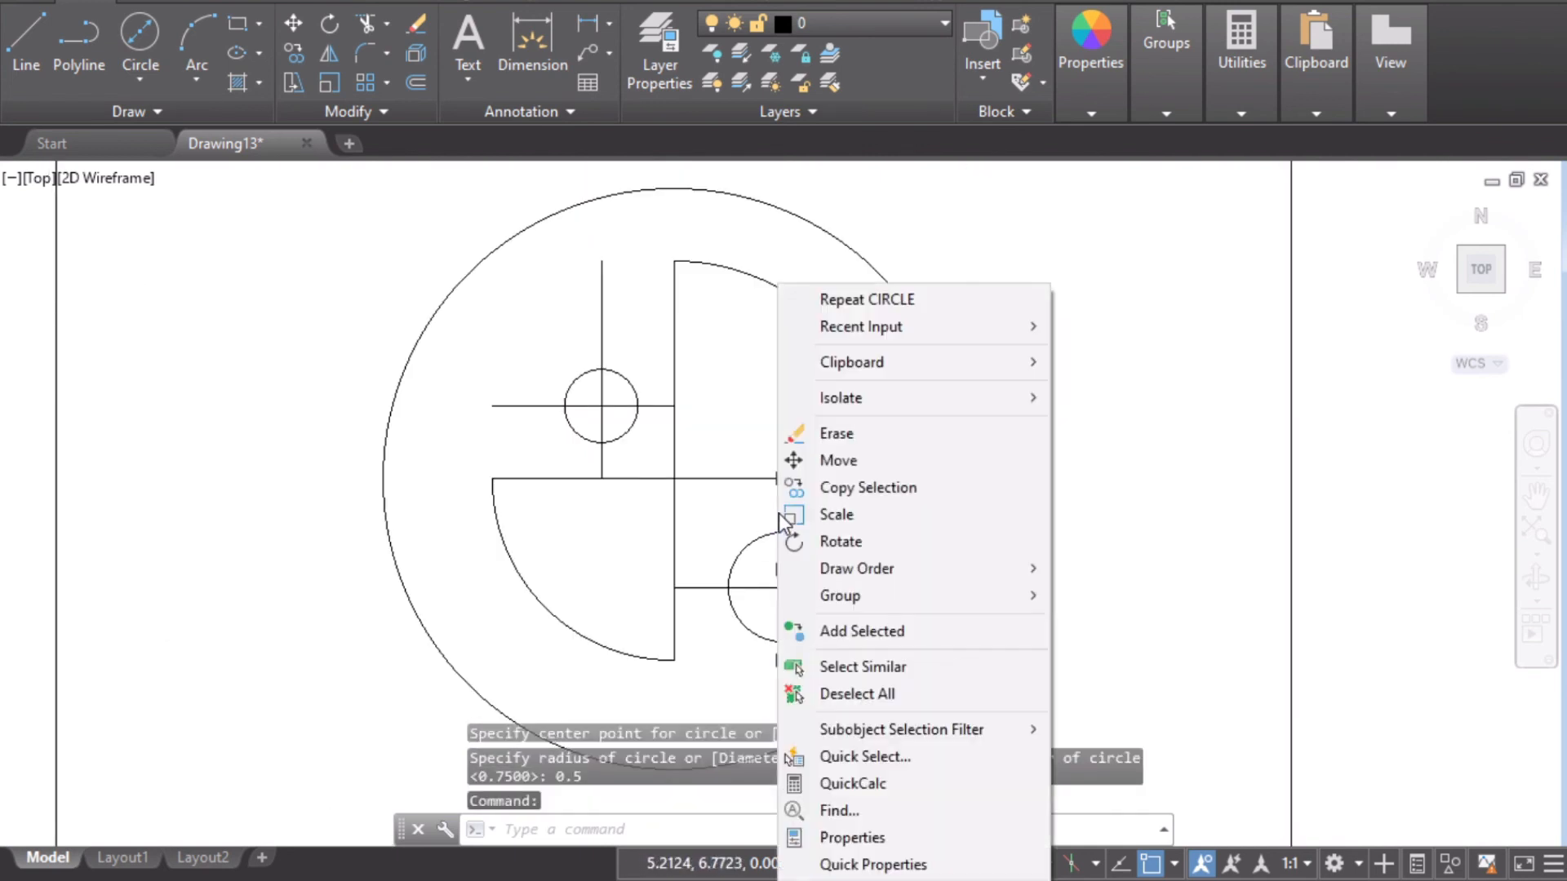
{"action": "left_click", "coordinate": [836, 433]}
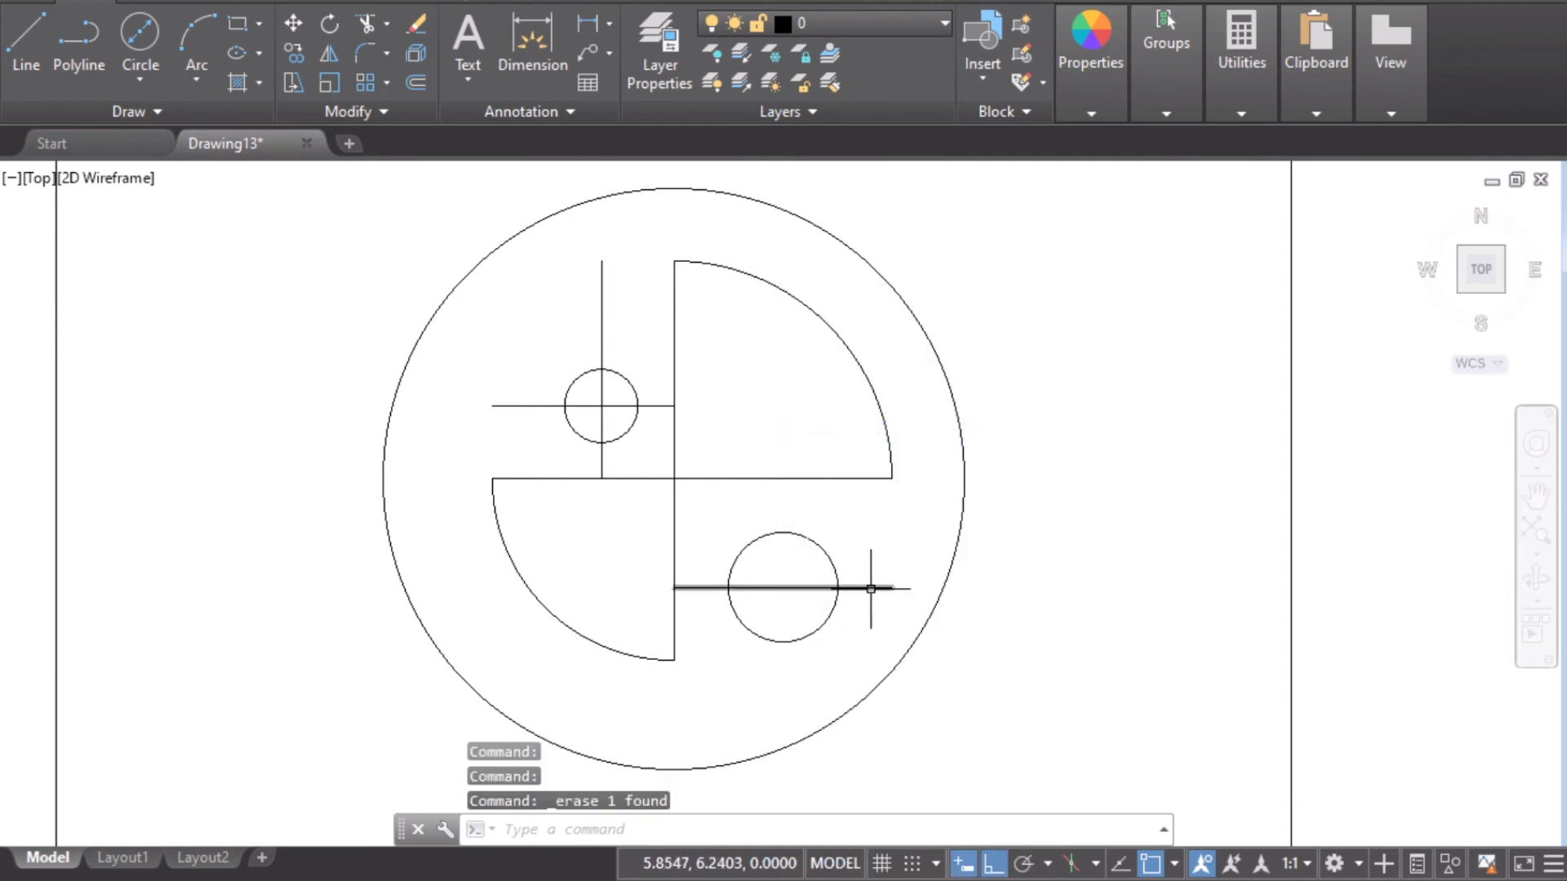
{"action": "left_click", "coordinate": [867, 588]}
{"action": "right_click", "coordinate": [868, 587]}
{"action": "left_click", "coordinate": [952, 141]}
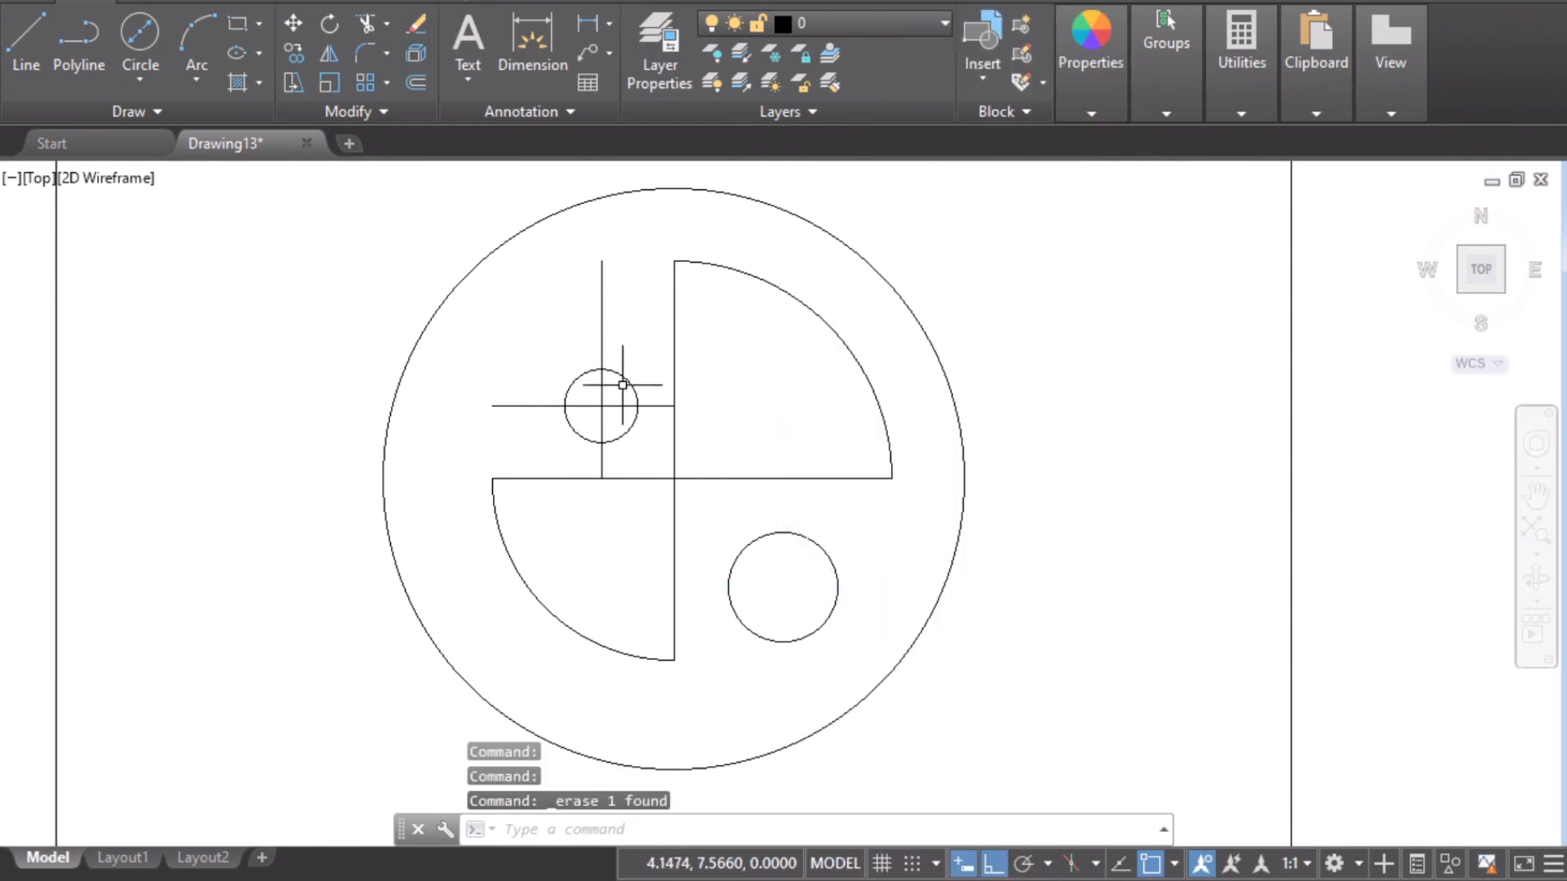
Erase the vertical and horizontal offset lines crossing the 0.5 diameter circle in the upper-left quadrant.
{"action": "left_click", "coordinate": [601, 325]}
{"action": "right_click", "coordinate": [602, 328]}
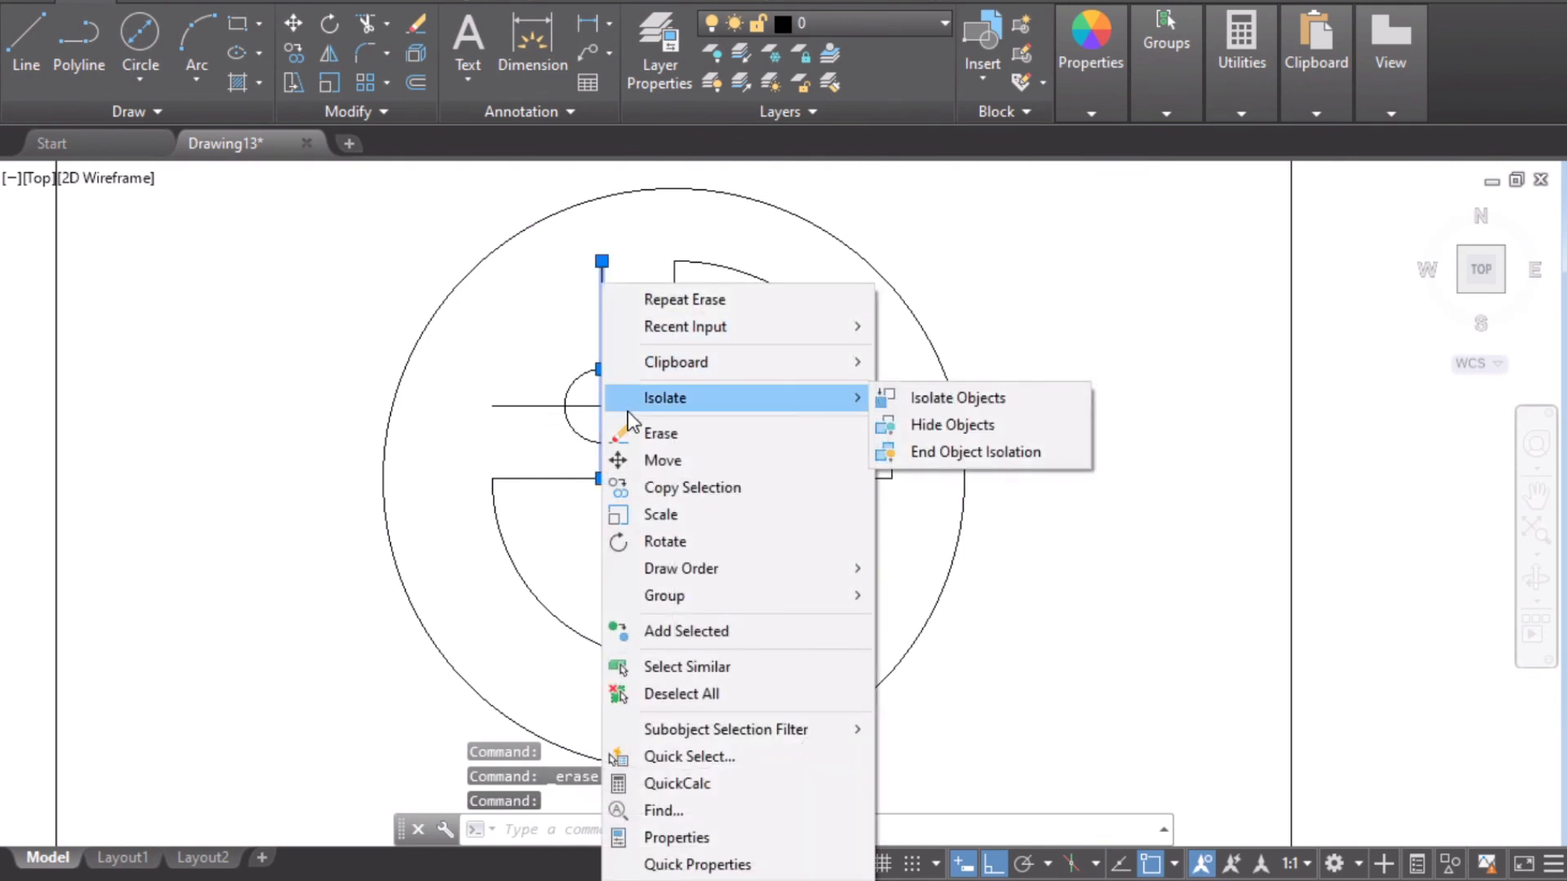
{"action": "left_click", "coordinate": [645, 433]}
{"action": "left_click", "coordinate": [547, 406]}
{"action": "right_click", "coordinate": [552, 414]}
{"action": "left_click", "coordinate": [585, 428]}
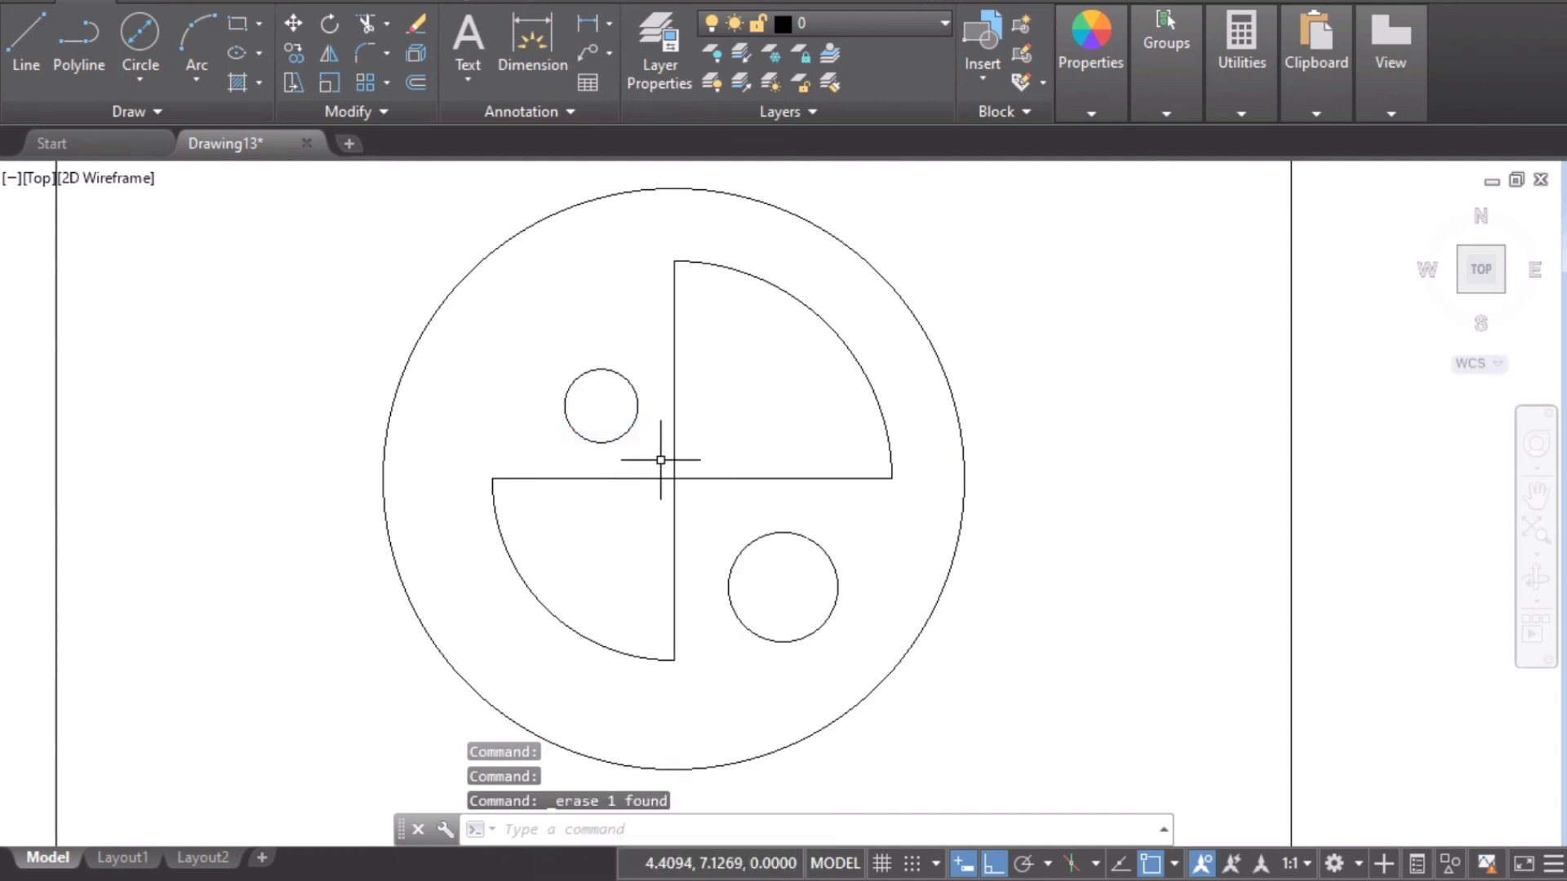
{"action": "scroll", "coordinate": [660, 459], "scroll_direction": "down", "scroll_amount": 2}
{"action": "scroll", "coordinate": [904, 660], "scroll_direction": "down", "scroll_amount": 2}
{"action": "mouse_move", "coordinate": [904, 660]}
{"action": "middle_mouse_down"}
{"action": "mouse_move", "coordinate": [811, 549]}
{"action": "mouse_move", "coordinate": [833, 584]}
{"action": "middle_mouse_up"}
{"action": "scroll", "coordinate": [849, 604], "scroll_direction": "up", "scroll_amount": 2}
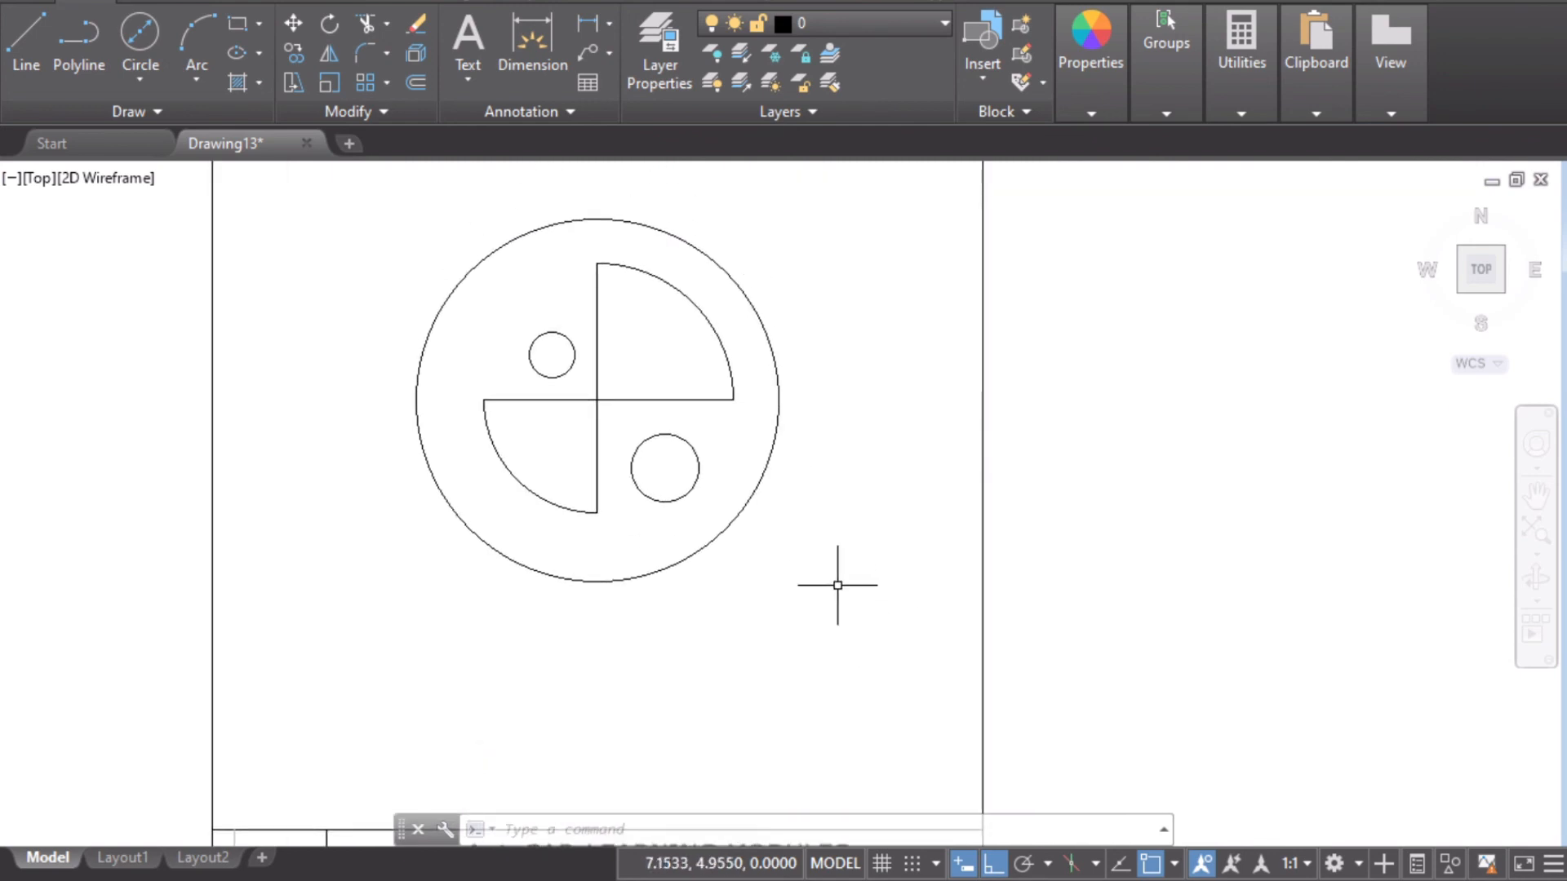